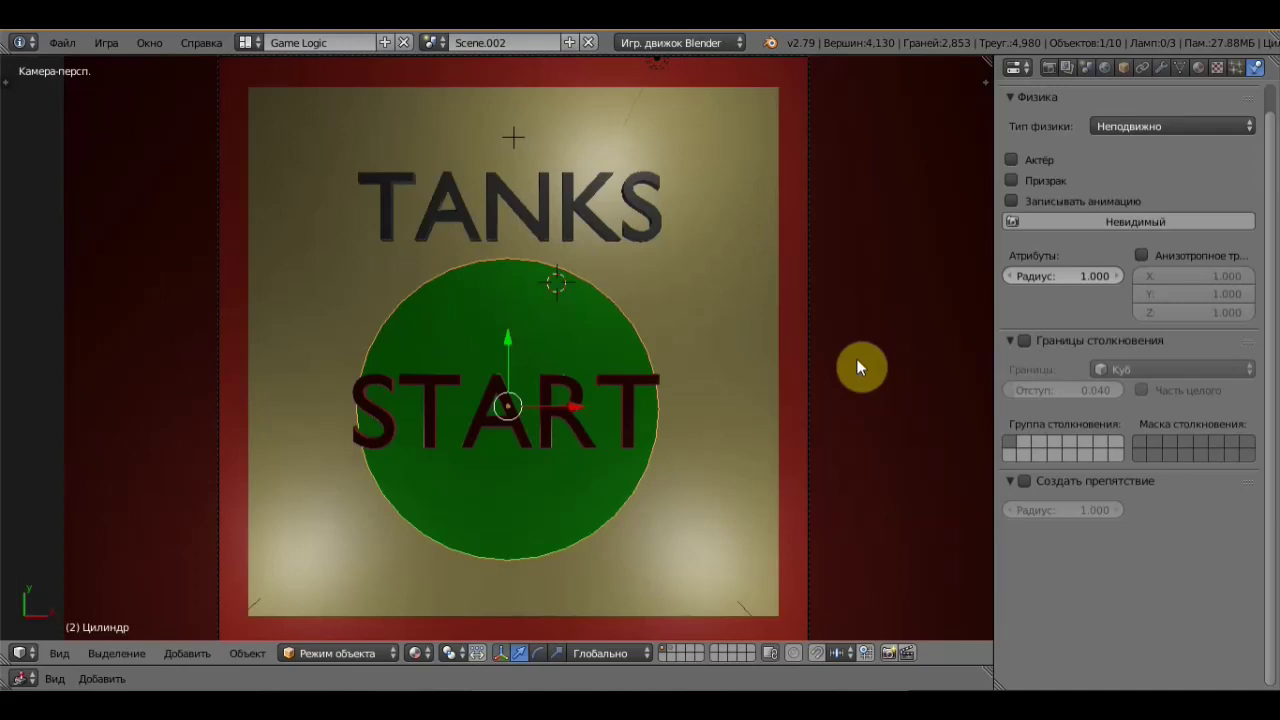
- Play-test the game from the TANKS start screen, then quit back to the editor
{"action": "key", "text": "p"}
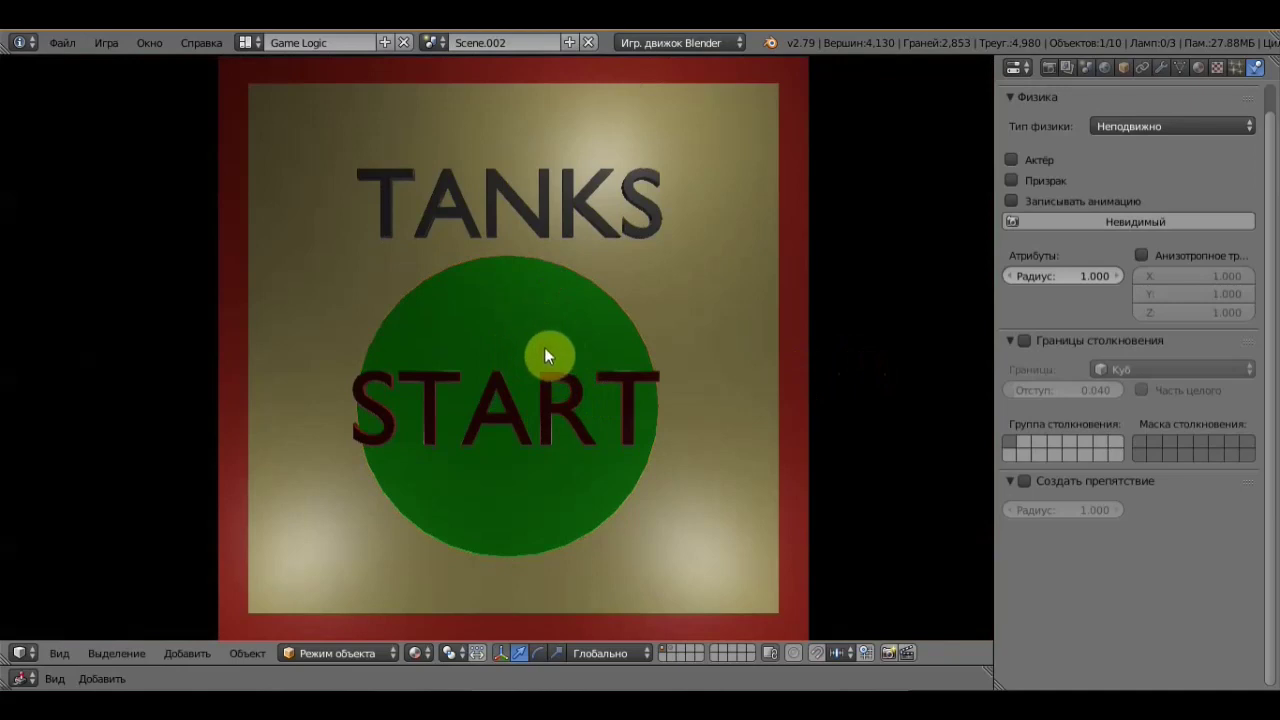
{"action": "left_click", "coordinate": [545, 345]}
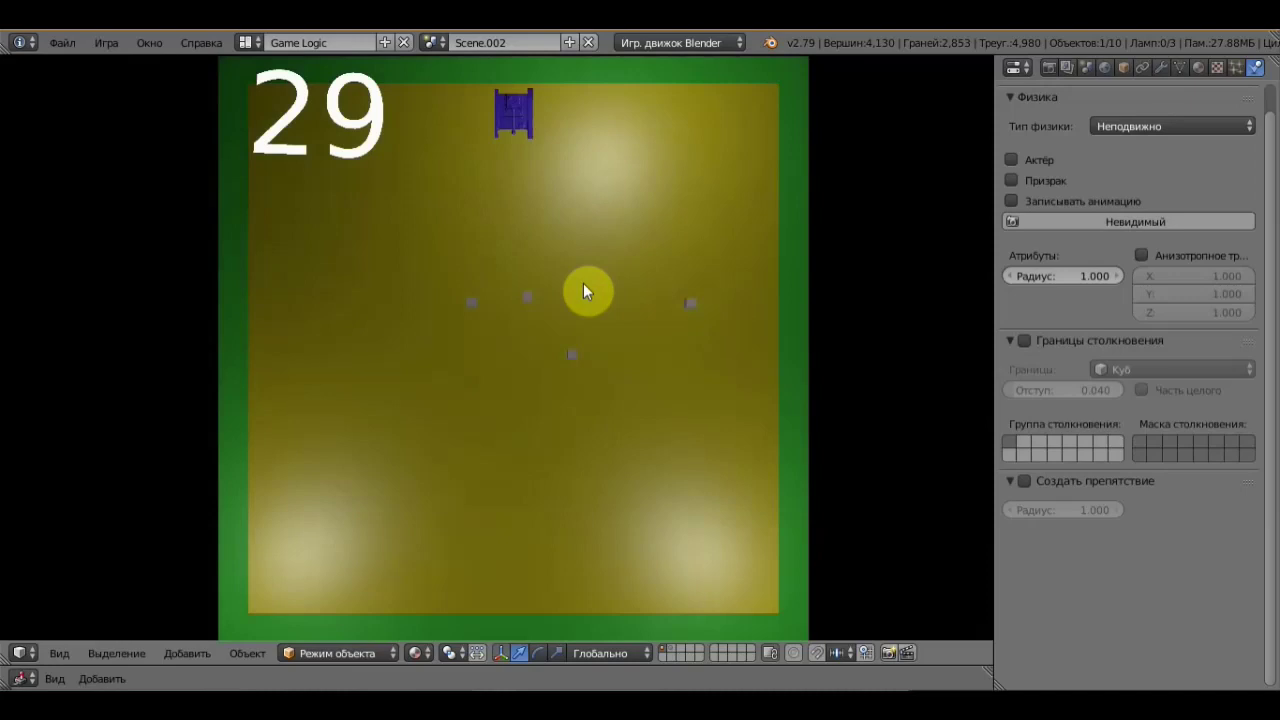
{"action": "key", "text": "Escape"}
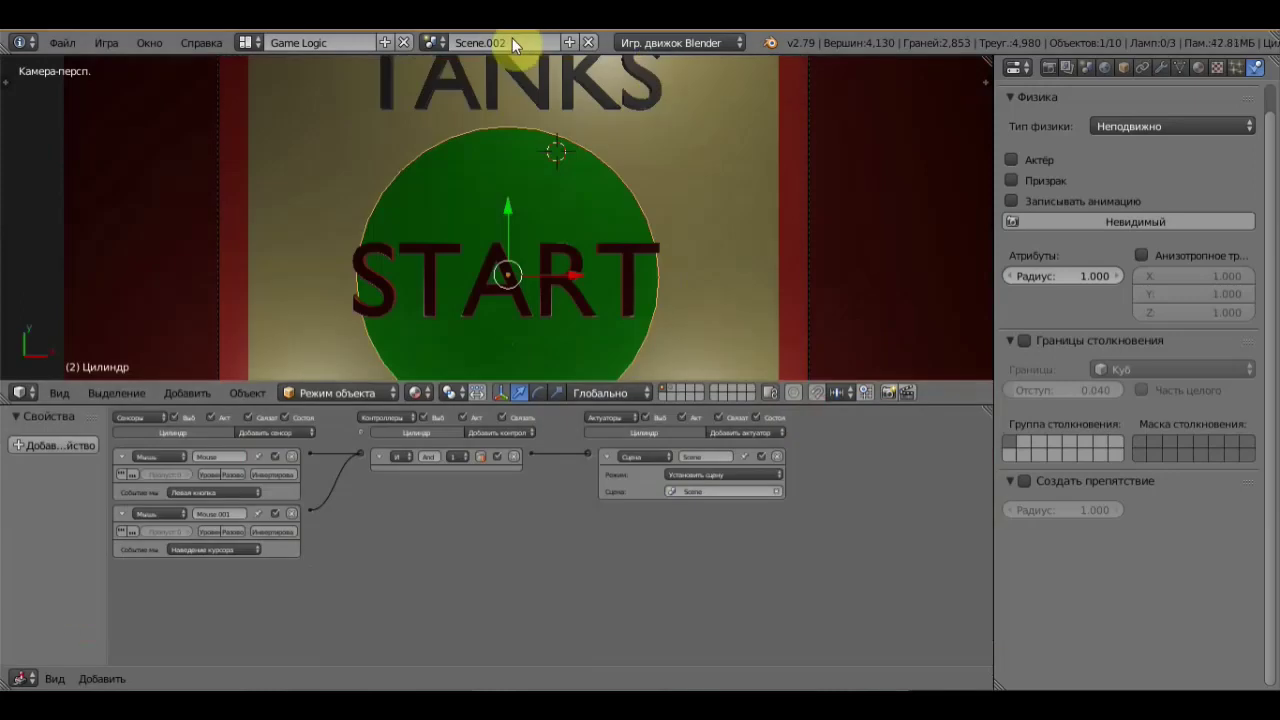
- Switch to the scene named Scene and frame the arena with its tanks in the viewport
{"action": "left_click", "coordinate": [433, 42]}
{"action": "left_click", "coordinate": [460, 71]}
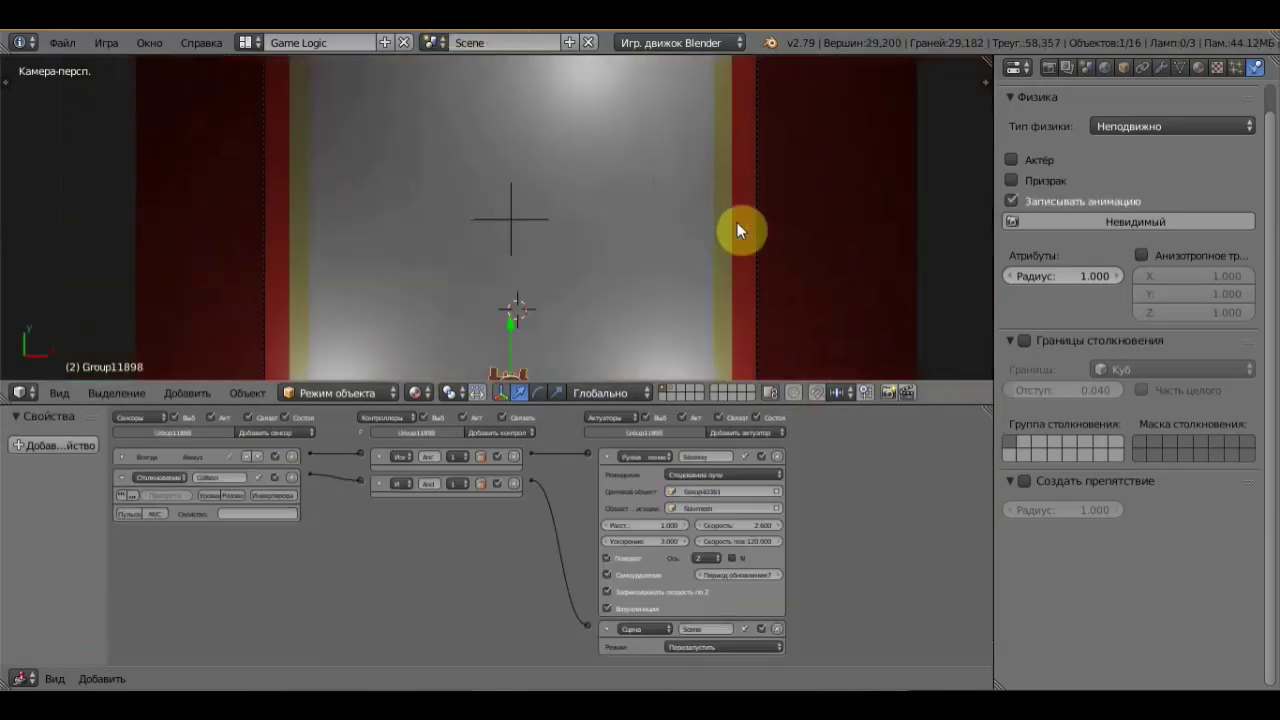
{"action": "scroll", "coordinate": [737, 222], "scroll_direction": "down", "scroll_amount": 5}
{"action": "middle_click_drag", "start_coordinate": [729, 227], "coordinate": [606, 111]}
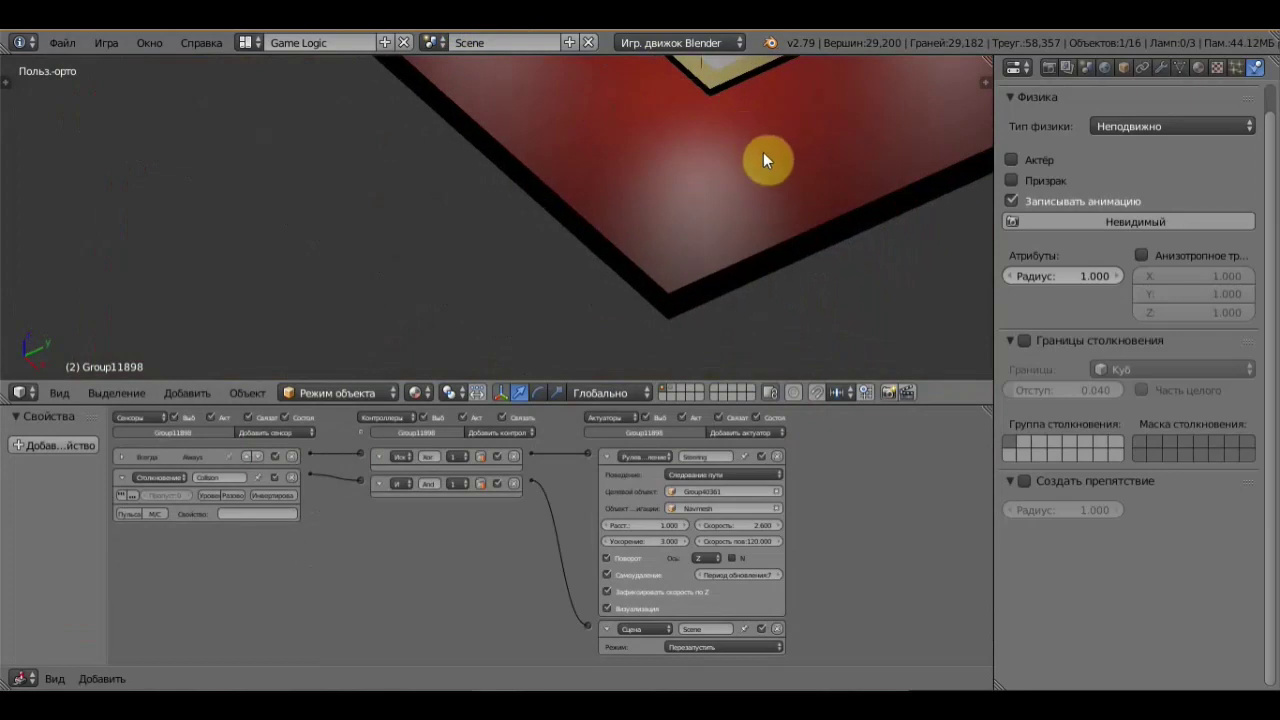
{"action": "scroll", "coordinate": [769, 152], "scroll_direction": "down", "scroll_amount": 3}
{"action": "scroll", "coordinate": [652, 290], "scroll_direction": "down", "scroll_amount": 4}
{"action": "mouse_move", "coordinate": [757, 186]}
{"action": "middle_mouse_down"}
{"action": "mouse_move", "coordinate": [826, 311]}
{"action": "mouse_move", "coordinate": [737, 234]}
{"action": "mouse_move", "coordinate": [717, 237]}
{"action": "middle_mouse_up"}
{"action": "scroll", "coordinate": [717, 237], "scroll_direction": "up", "scroll_amount": 2}
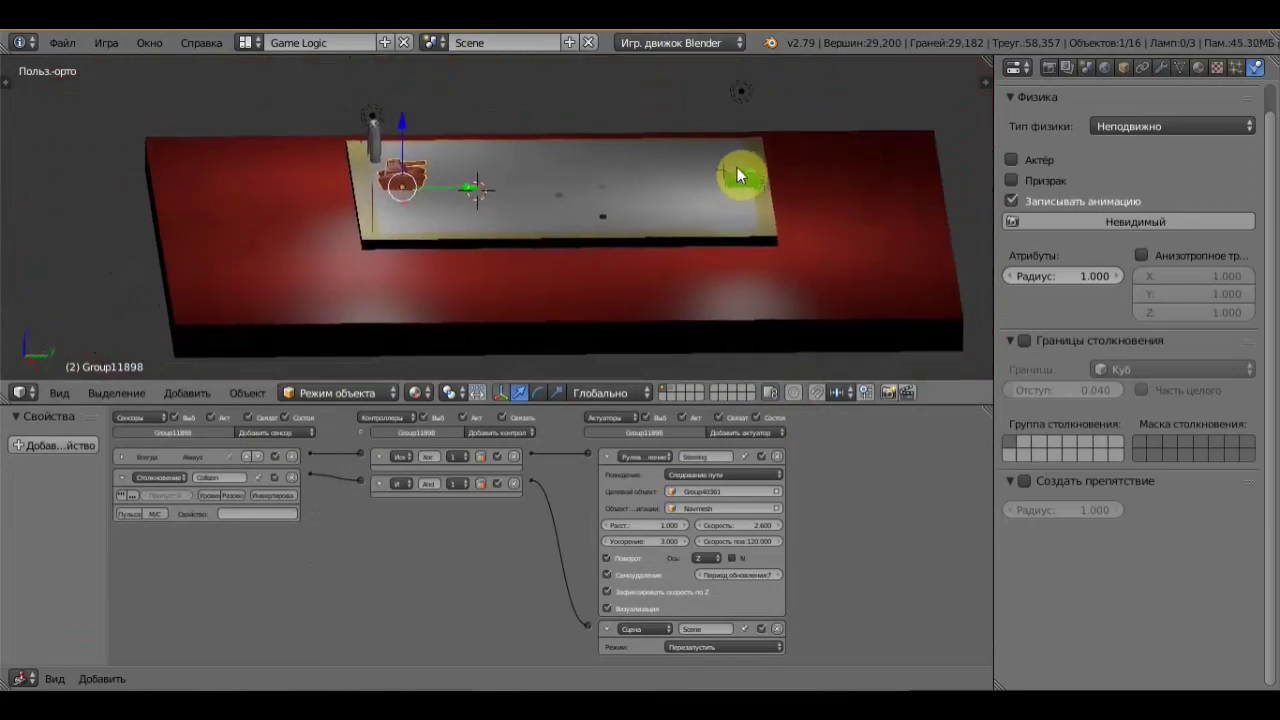
{"action": "scroll", "coordinate": [714, 183], "scroll_direction": "up", "scroll_amount": 3}
{"action": "scroll", "coordinate": [714, 183], "scroll_direction": "up", "scroll_amount": 2}
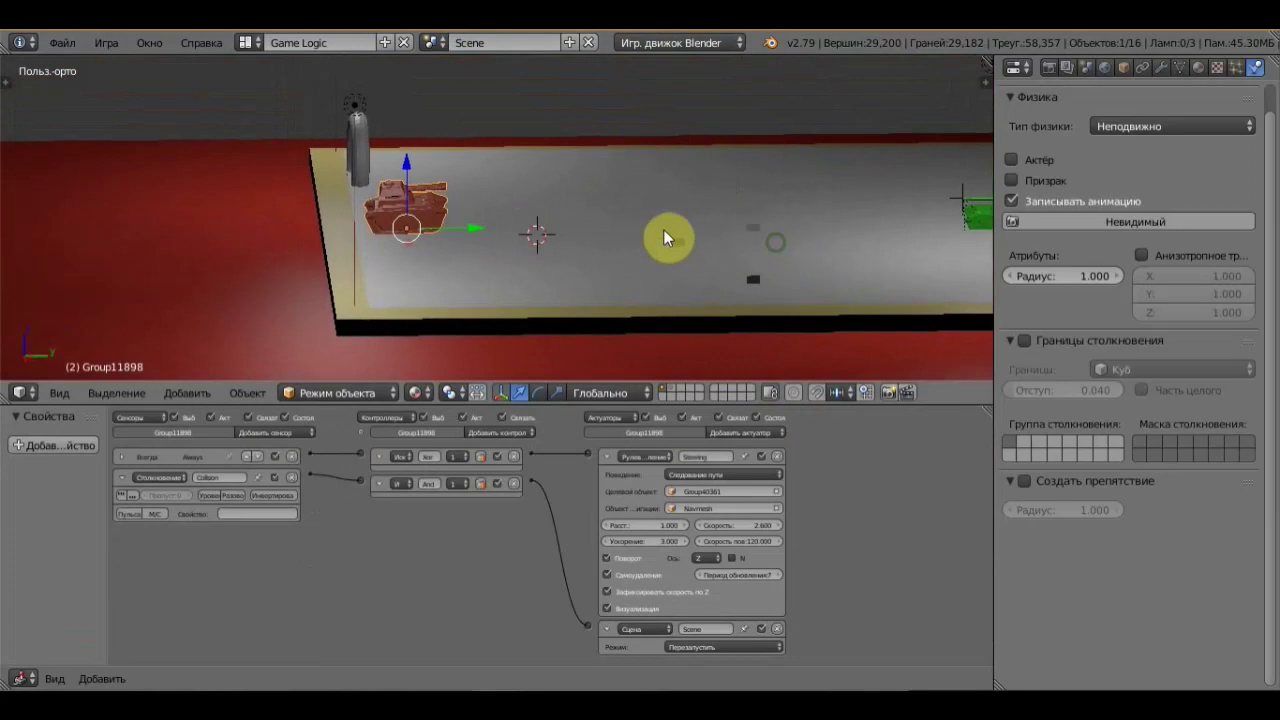
{"action": "scroll", "coordinate": [668, 222], "scroll_direction": "down", "scroll_amount": 2}
{"action": "scroll", "coordinate": [630, 200], "scroll_direction": "down", "scroll_amount": 3}
{"action": "scroll", "coordinate": [397, 212], "scroll_direction": "up", "scroll_amount": 1}
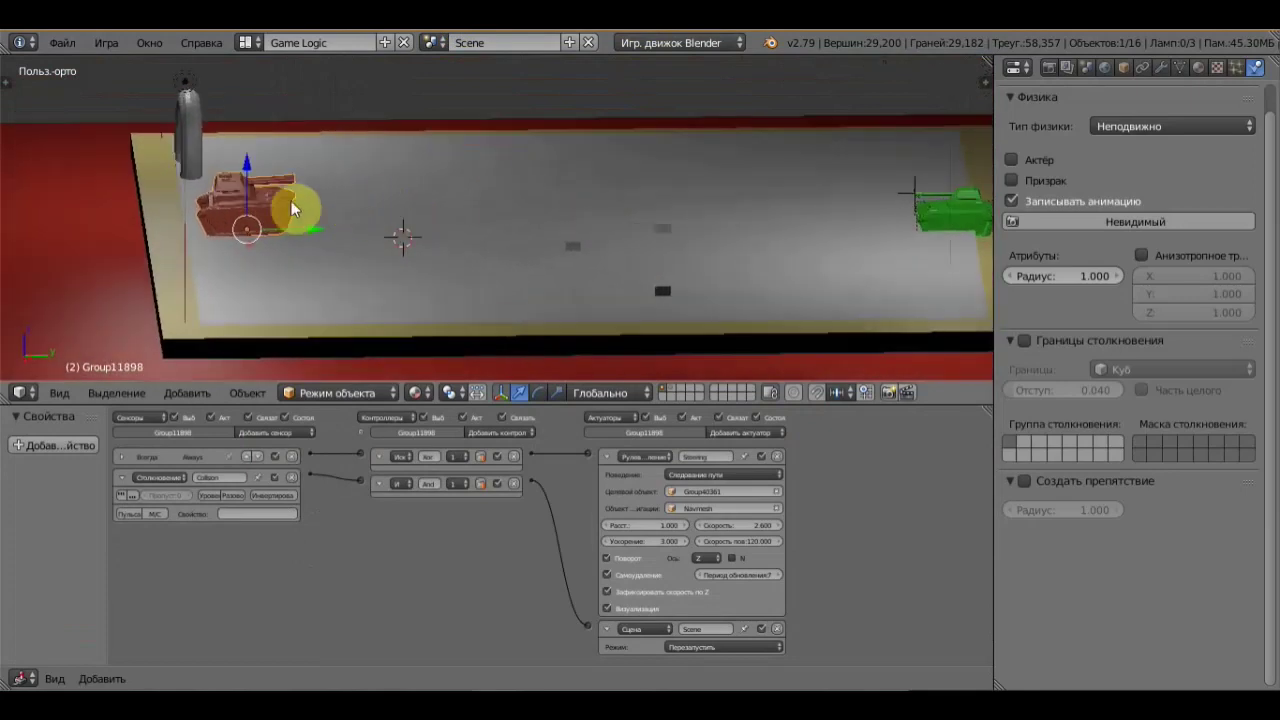
- Select the Navmesh plane, then settle on the red-brown tank Group11898
{"action": "right_click", "coordinate": [280, 212]}
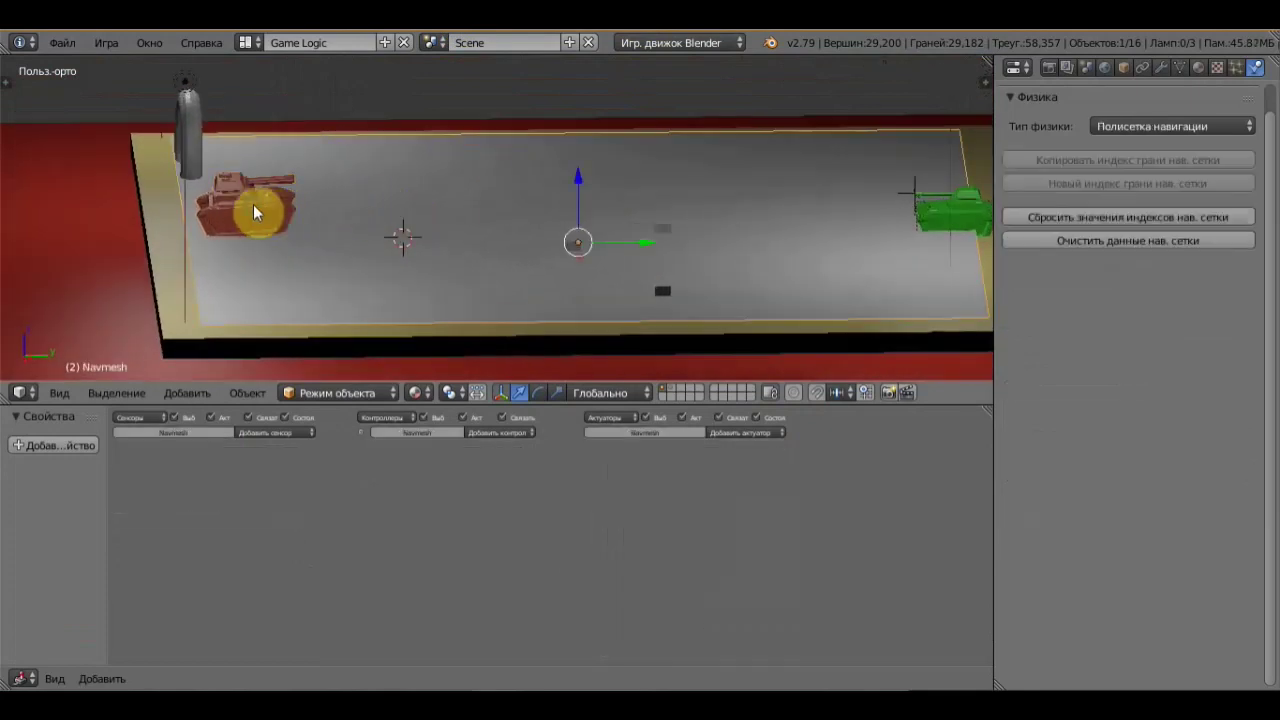
{"action": "right_click", "coordinate": [256, 213]}
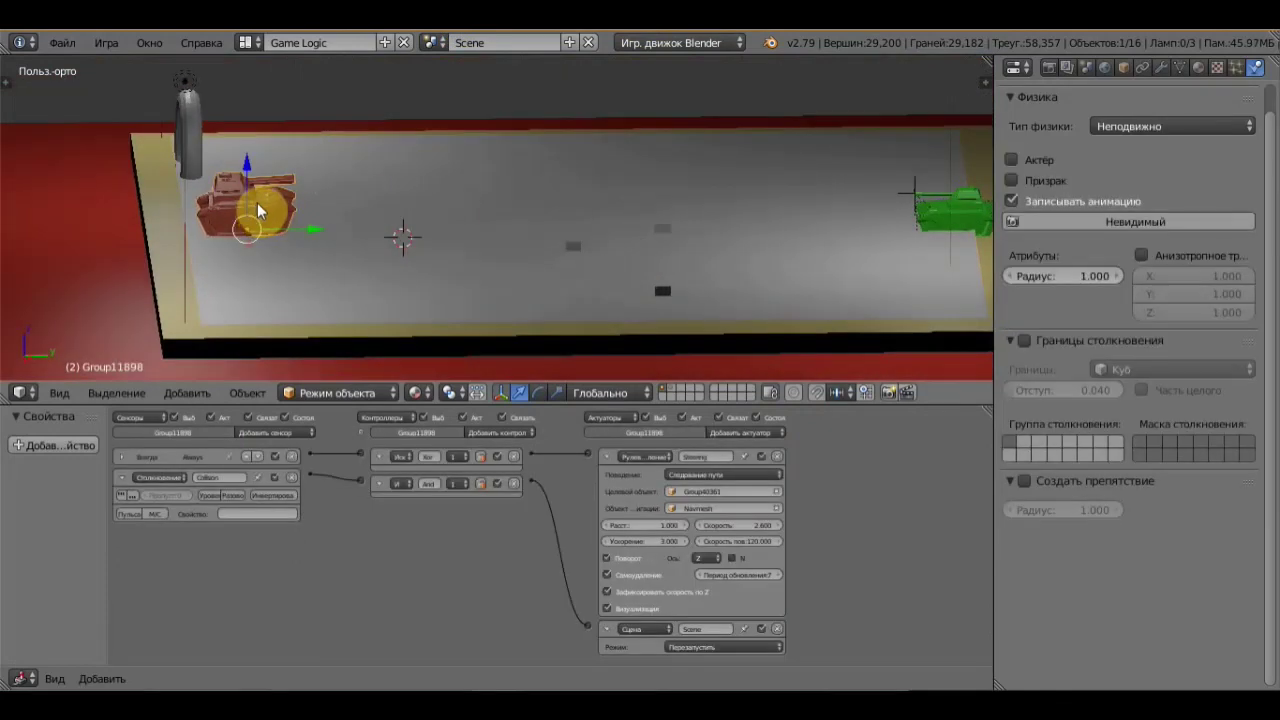
{"action": "right_click", "coordinate": [260, 211]}
{"action": "right_click", "coordinate": [261, 211]}
- Delete the red-brown tank and bring up the Wavefront (.obj) import browser
{"action": "key", "text": "x"}
{"action": "left_click", "coordinate": [261, 211]}
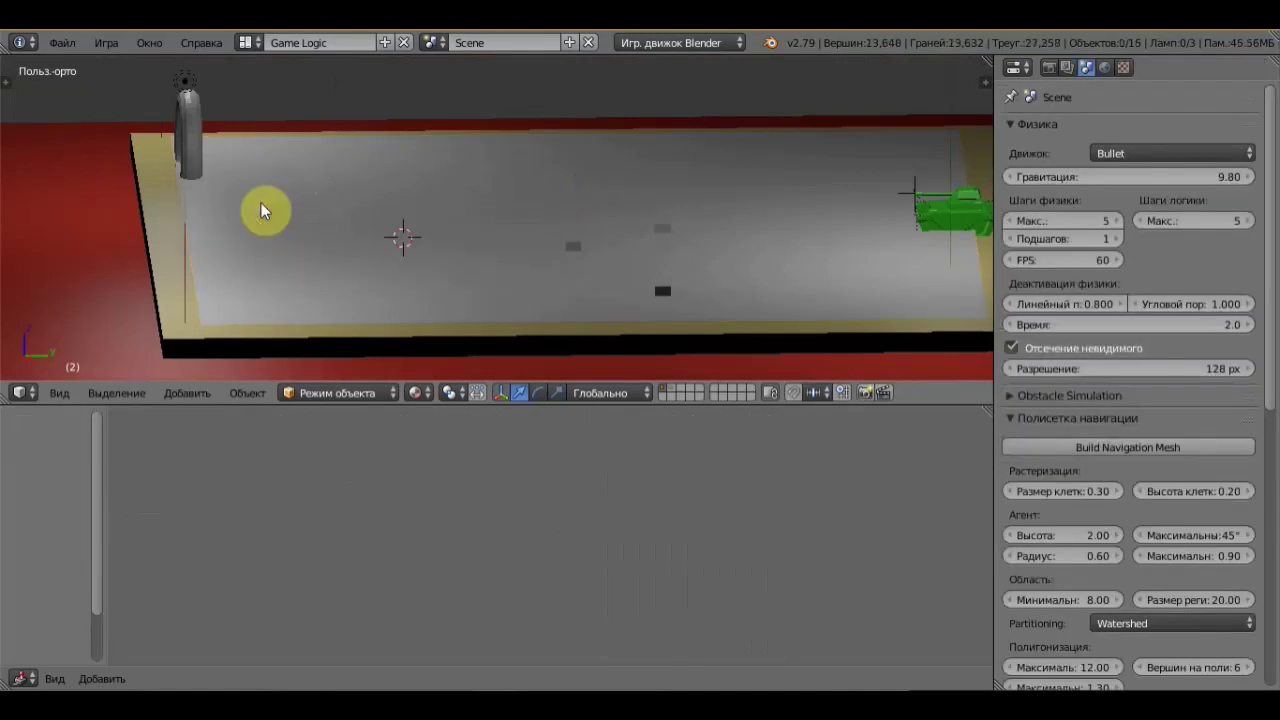
{"action": "mouse_move", "coordinate": [403, 217]}
{"action": "middle_mouse_down"}
{"action": "mouse_move", "coordinate": [493, 224]}
{"action": "mouse_move", "coordinate": [450, 238]}
{"action": "middle_mouse_up"}
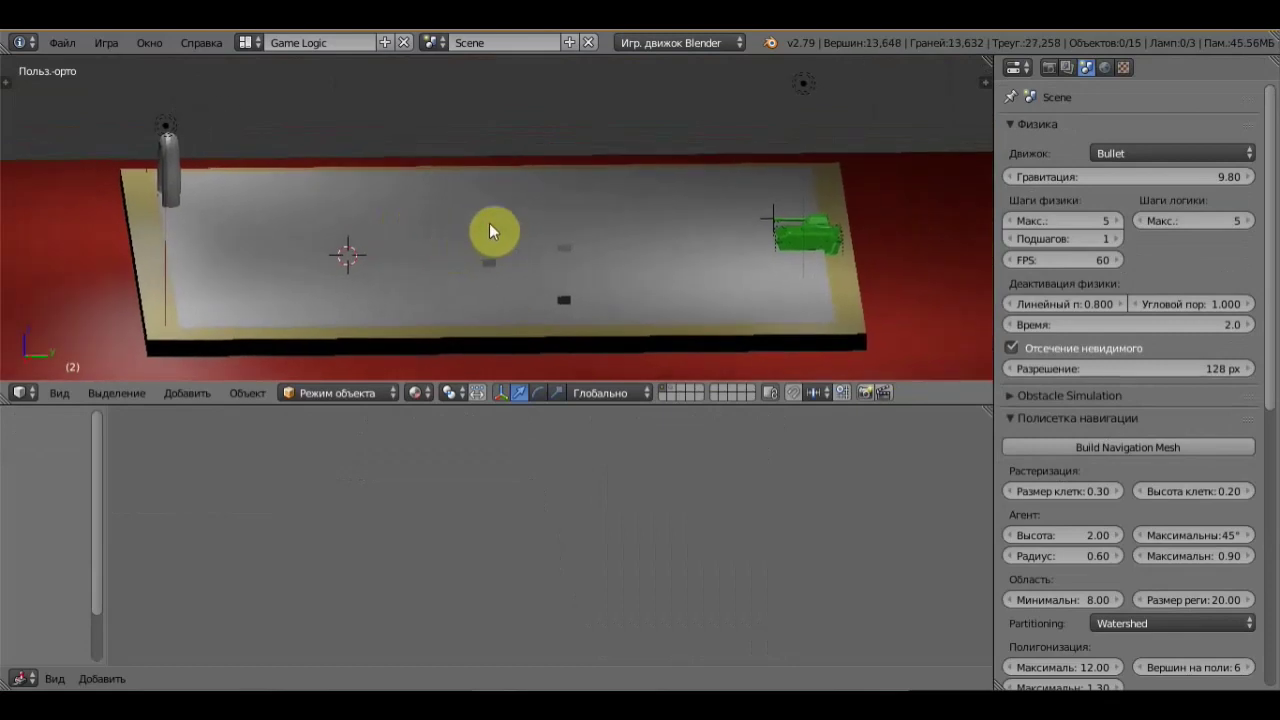
{"action": "left_click", "coordinate": [70, 45]}
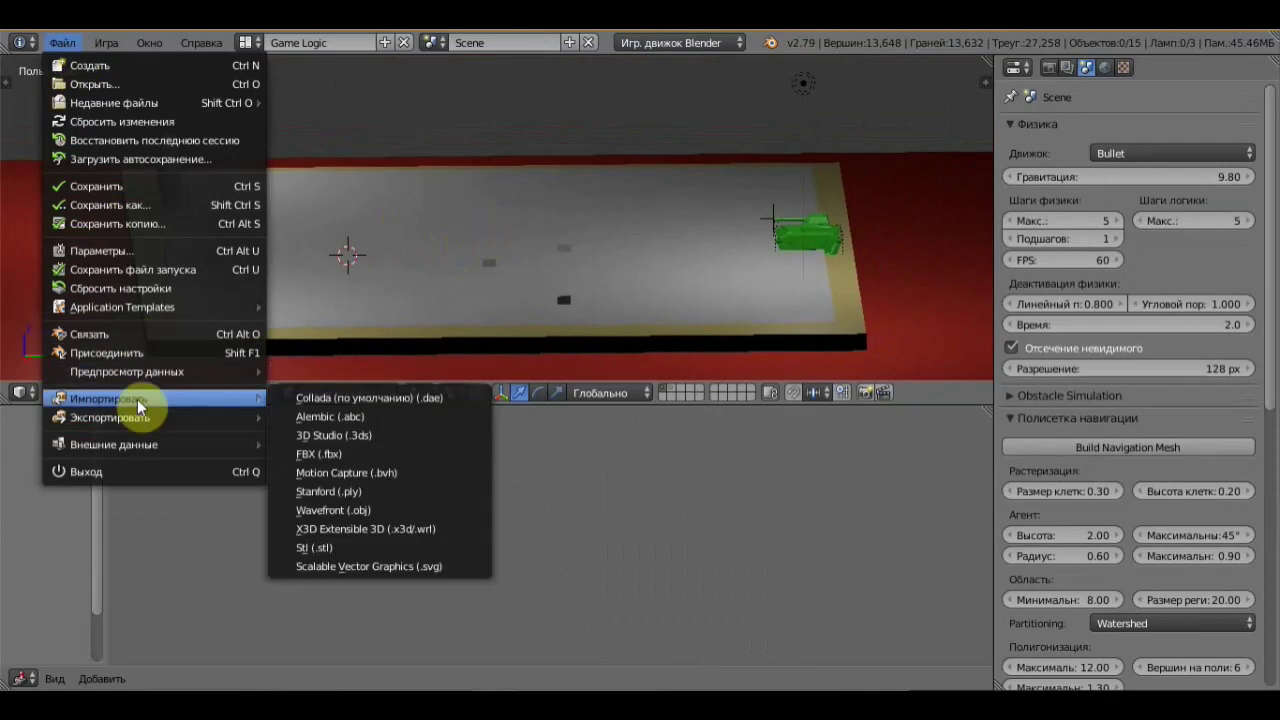
{"action": "mouse_move", "coordinate": [108, 398]}
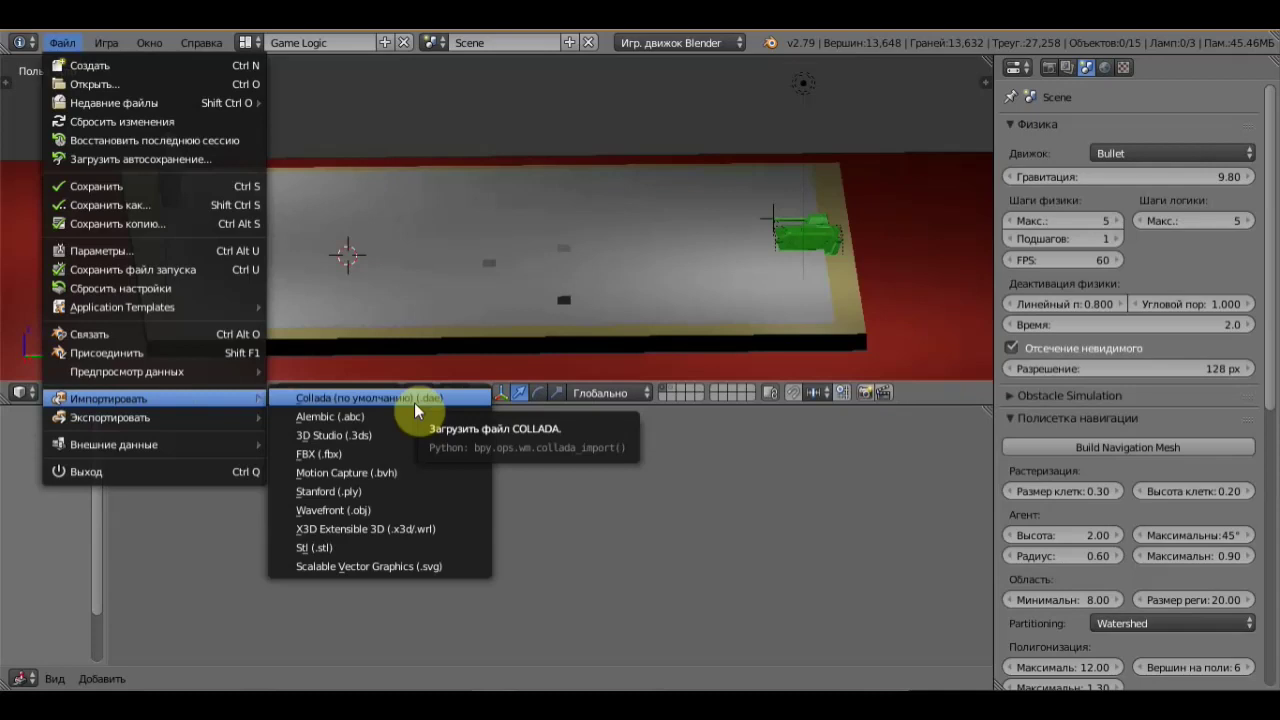
{"action": "left_click", "coordinate": [372, 510]}
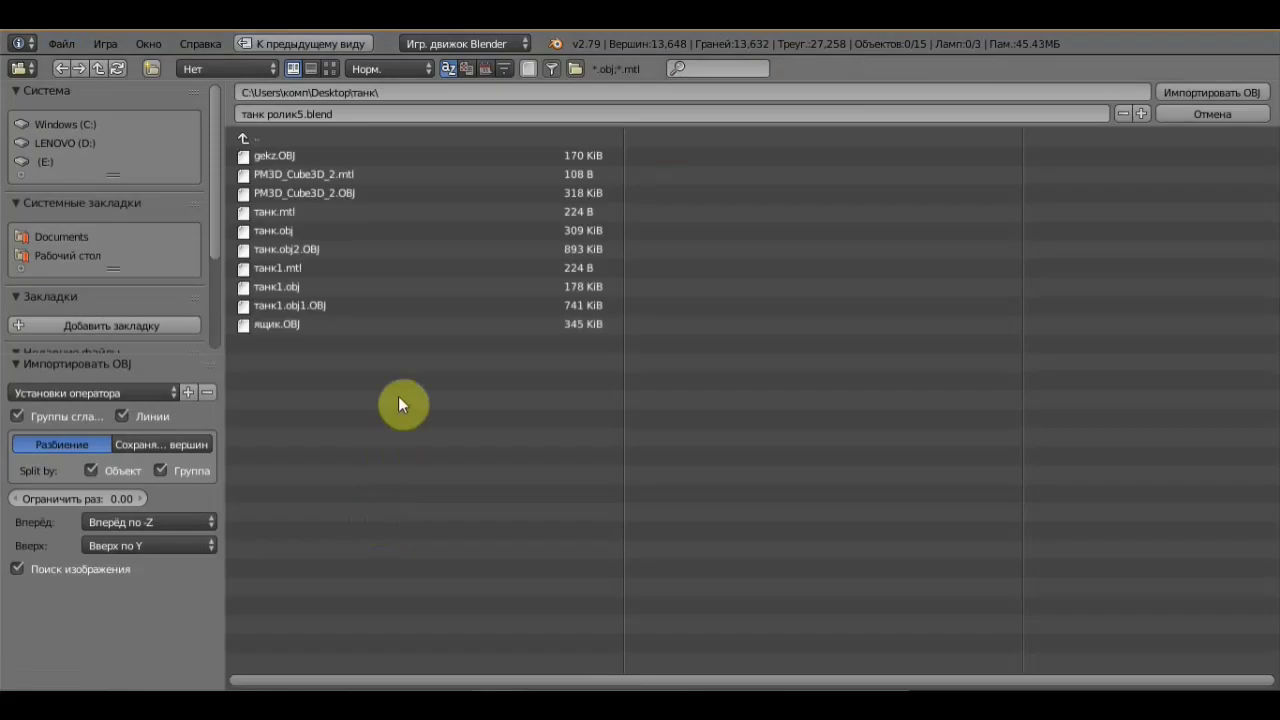
- Import танк.obj2.OBJ and select the new grey tank Group11898.001
{"action": "left_click", "coordinate": [301, 250]}
{"action": "left_click", "coordinate": [1186, 92]}
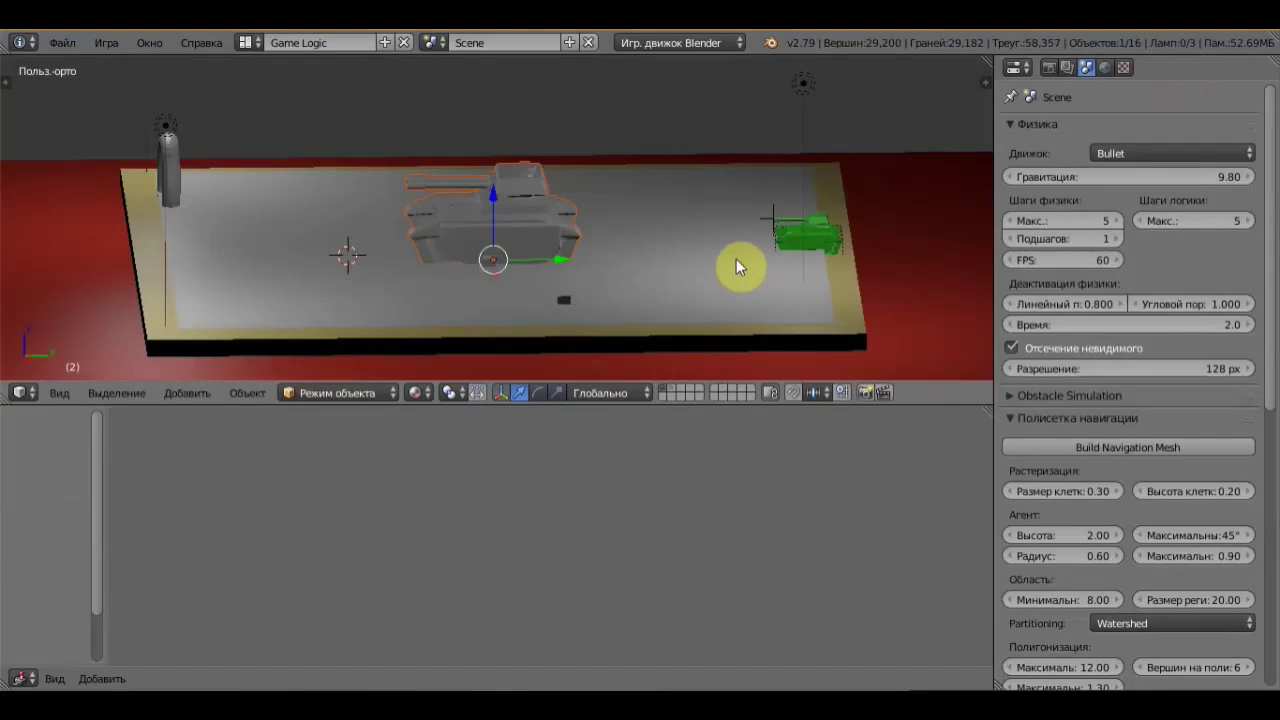
{"action": "right_click", "coordinate": [551, 211]}
{"action": "scroll", "coordinate": [548, 220], "scroll_direction": "up", "scroll_amount": 4}
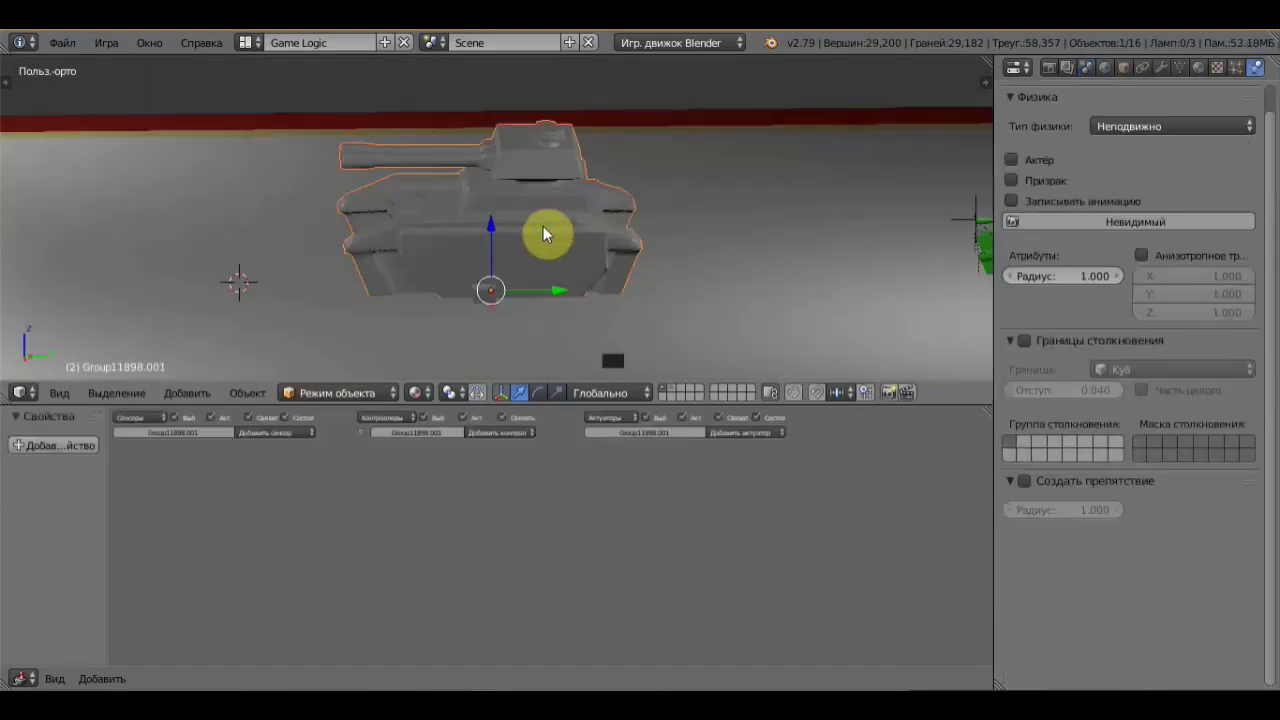
{"action": "right_click", "coordinate": [570, 236]}
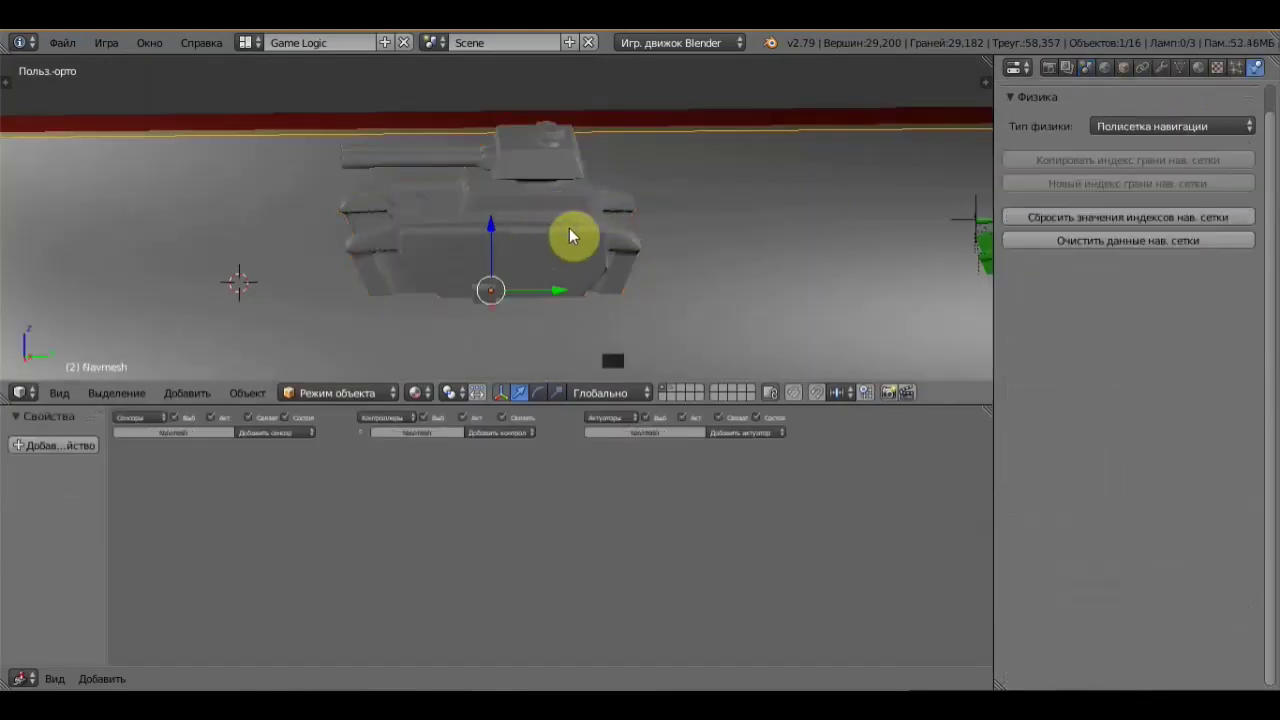
{"action": "right_click", "coordinate": [570, 236]}
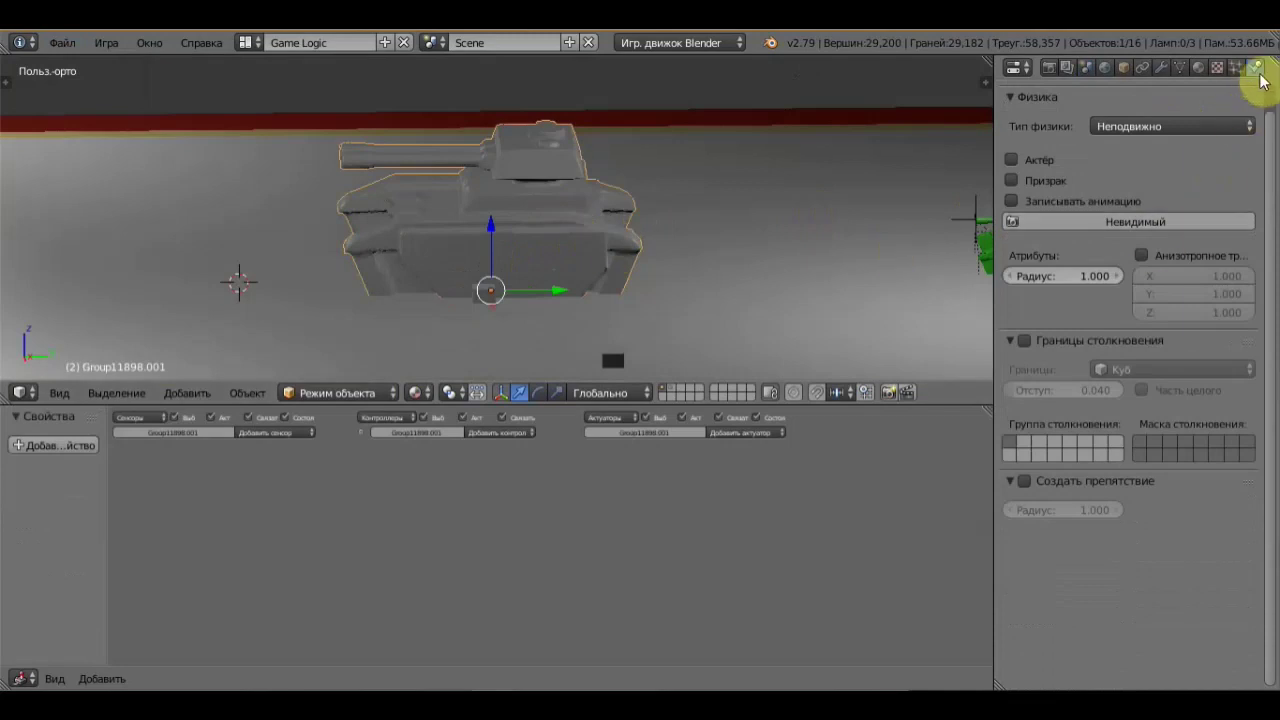
- Give the imported tank a new material, Материал.009, with a blue diffuse colour
{"action": "left_click", "coordinate": [1198, 67]}
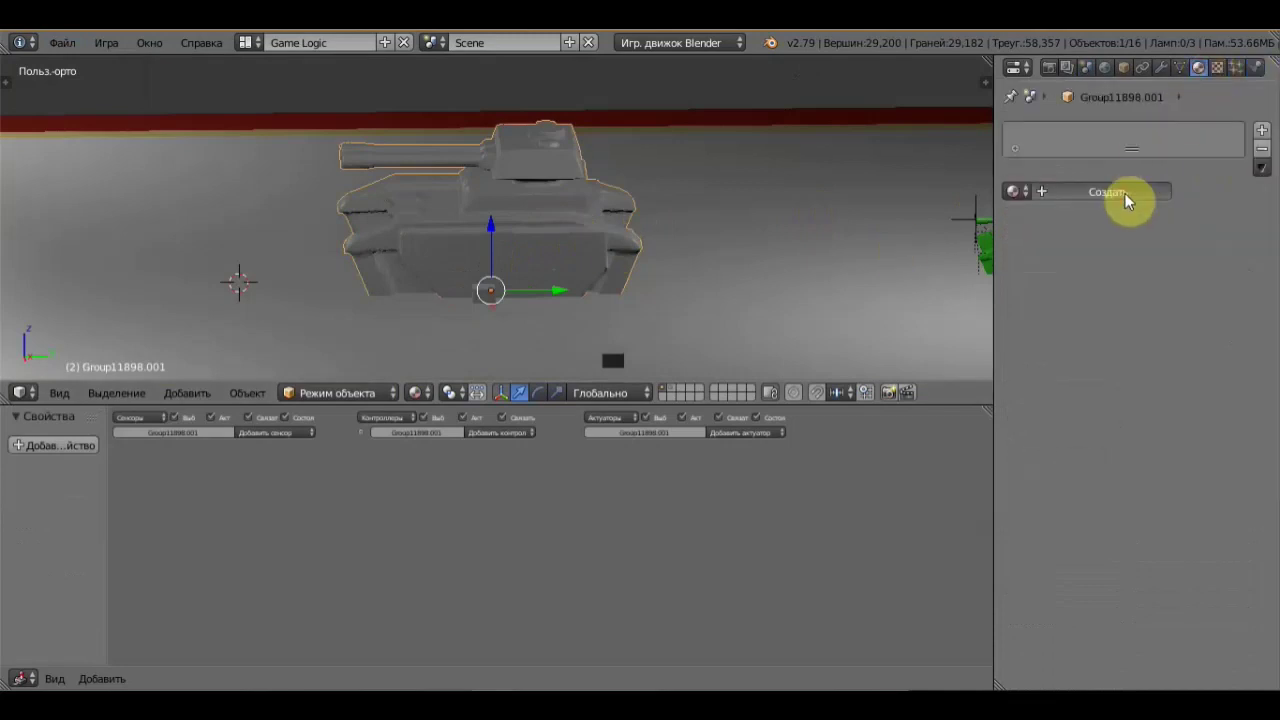
{"action": "left_click", "coordinate": [1125, 195]}
{"action": "left_click", "coordinate": [1071, 424]}
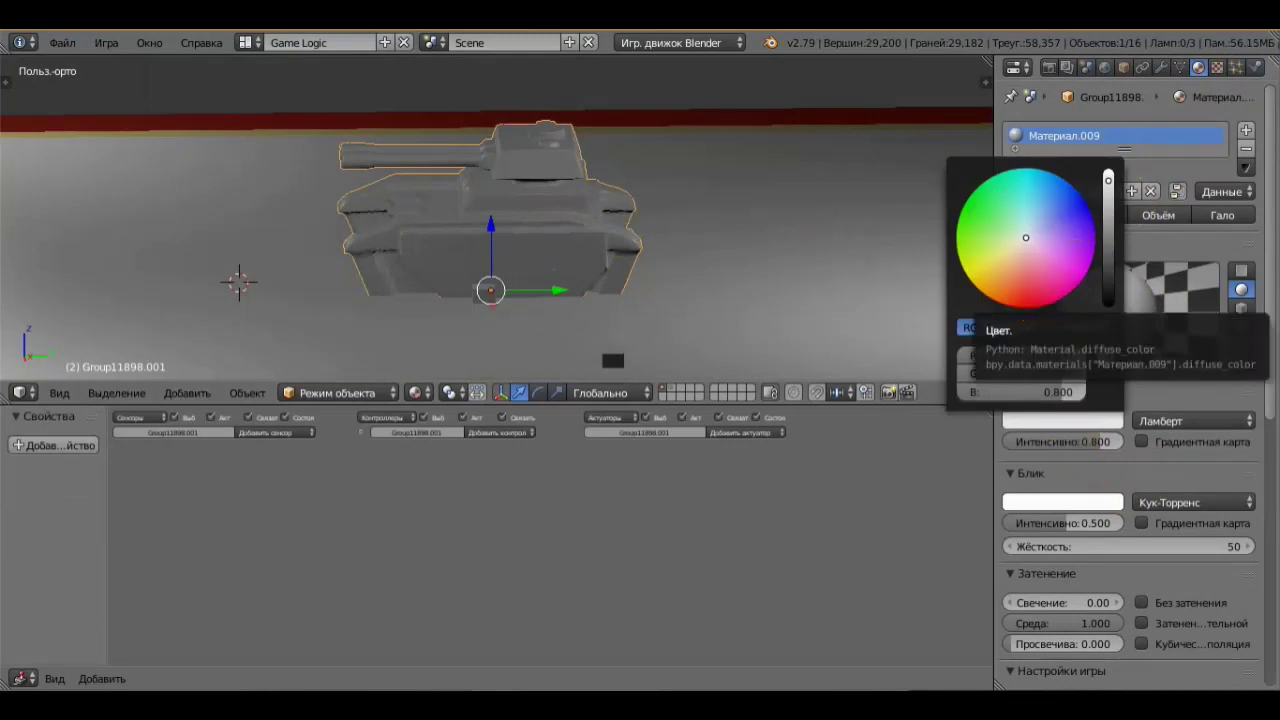
{"action": "left_click", "coordinate": [1080, 213]}
{"action": "scroll", "coordinate": [669, 224], "scroll_direction": "down", "scroll_amount": 1}
{"action": "scroll", "coordinate": [669, 215], "scroll_direction": "down", "scroll_amount": 1}
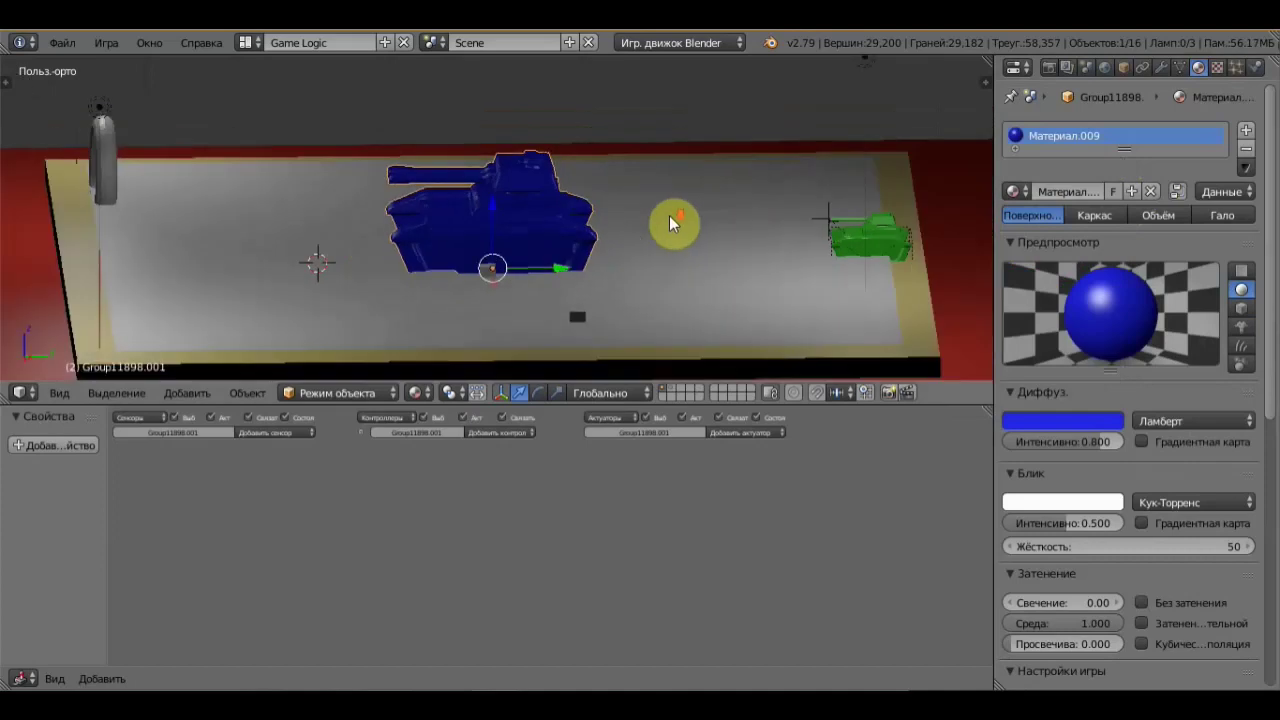
{"action": "middle_click_drag", "start_coordinate": [606, 251], "coordinate": [602, 289]}
{"action": "middle_click_drag", "start_coordinate": [626, 242], "coordinate": [627, 170]}
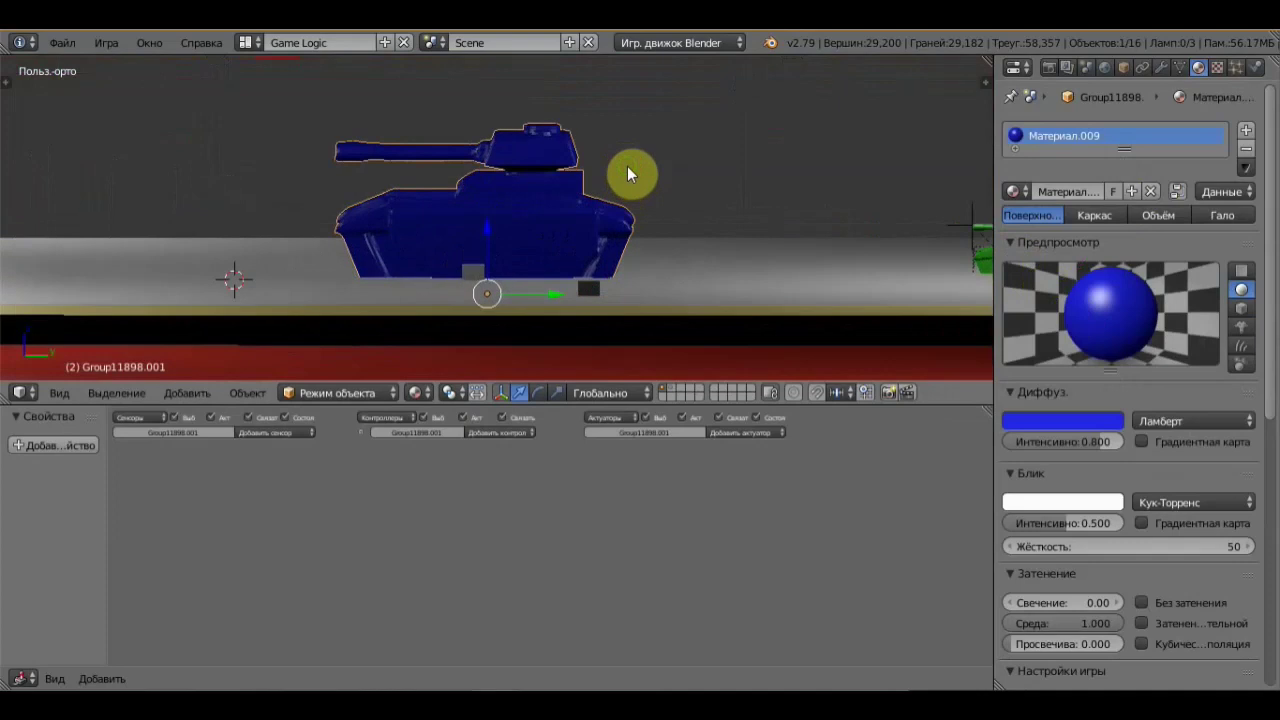
- Shrink the blue tank to about two-thirds size and move it to the board's far end
{"action": "key", "text": "s"}
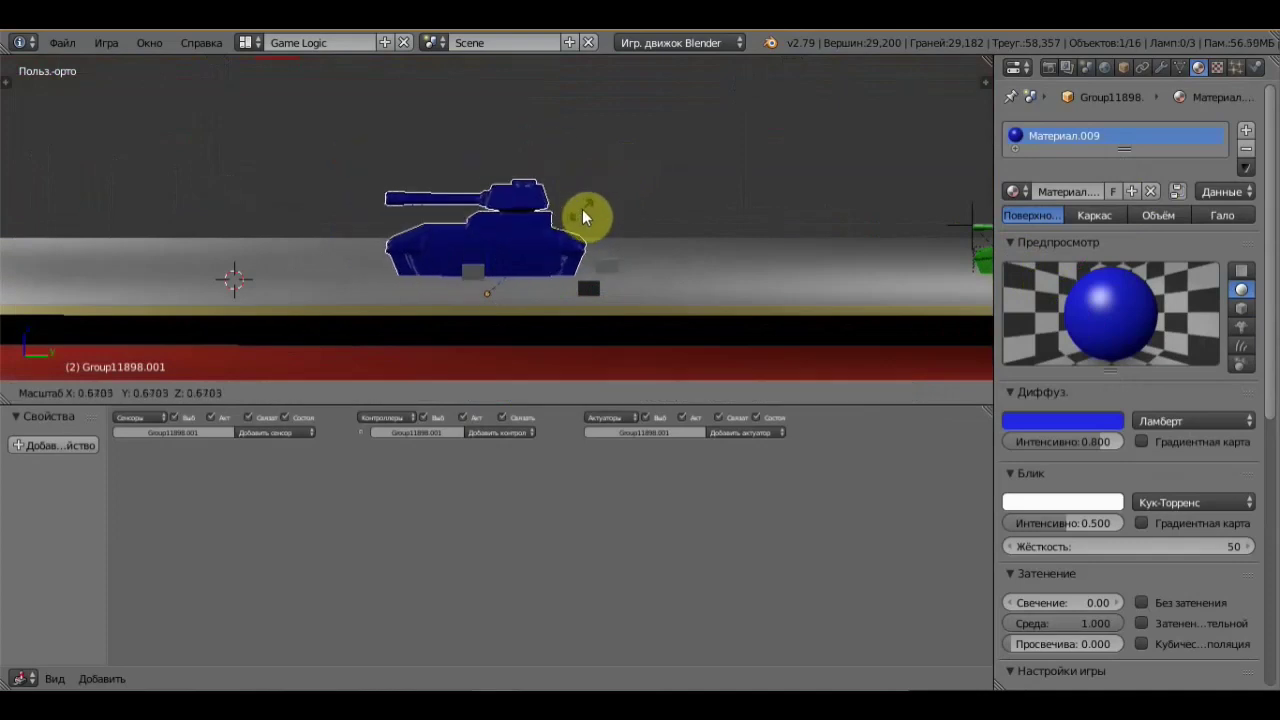
{"action": "left_click", "coordinate": [583, 208]}
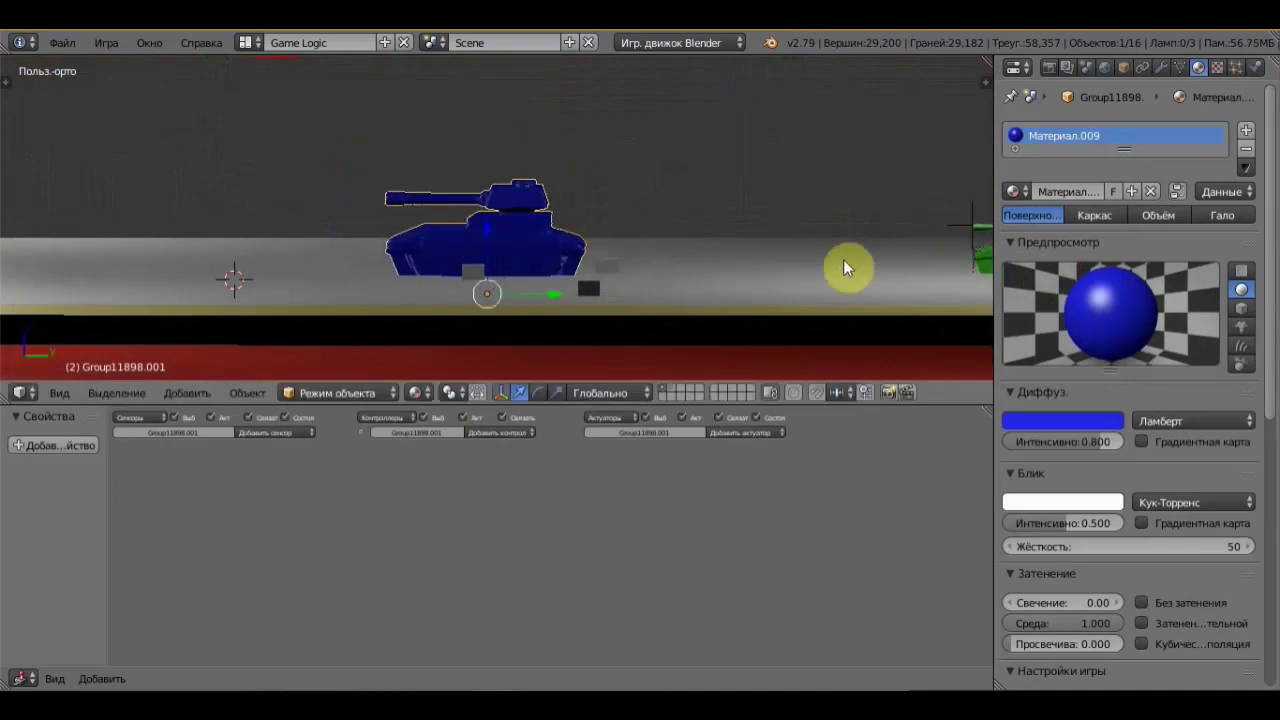
{"action": "mouse_move", "coordinate": [660, 248]}
{"action": "middle_mouse_down"}
{"action": "mouse_move", "coordinate": [642, 232]}
{"action": "mouse_move", "coordinate": [652, 316]}
{"action": "middle_mouse_up"}
{"action": "key", "text": "KP_7"}
{"action": "scroll", "coordinate": [822, 244], "scroll_direction": "down", "scroll_amount": 3}
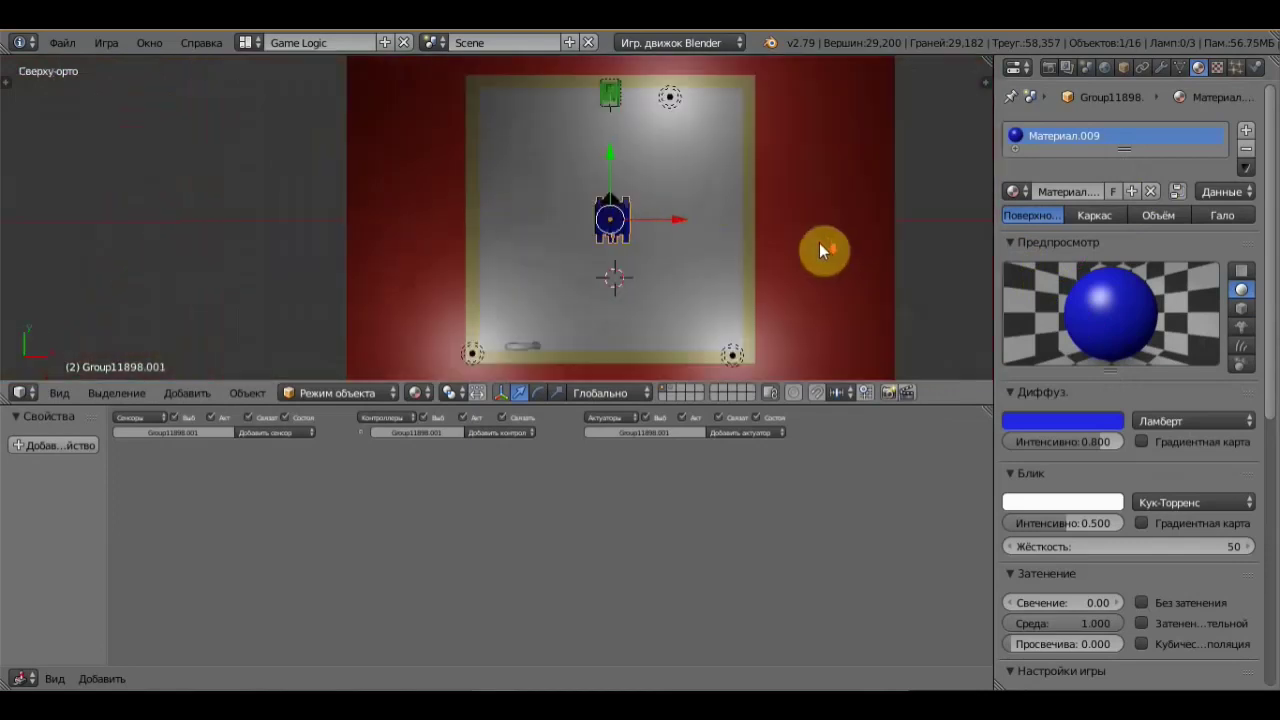
{"action": "left_click_drag", "start_coordinate": [611, 155], "coordinate": [618, 248]}
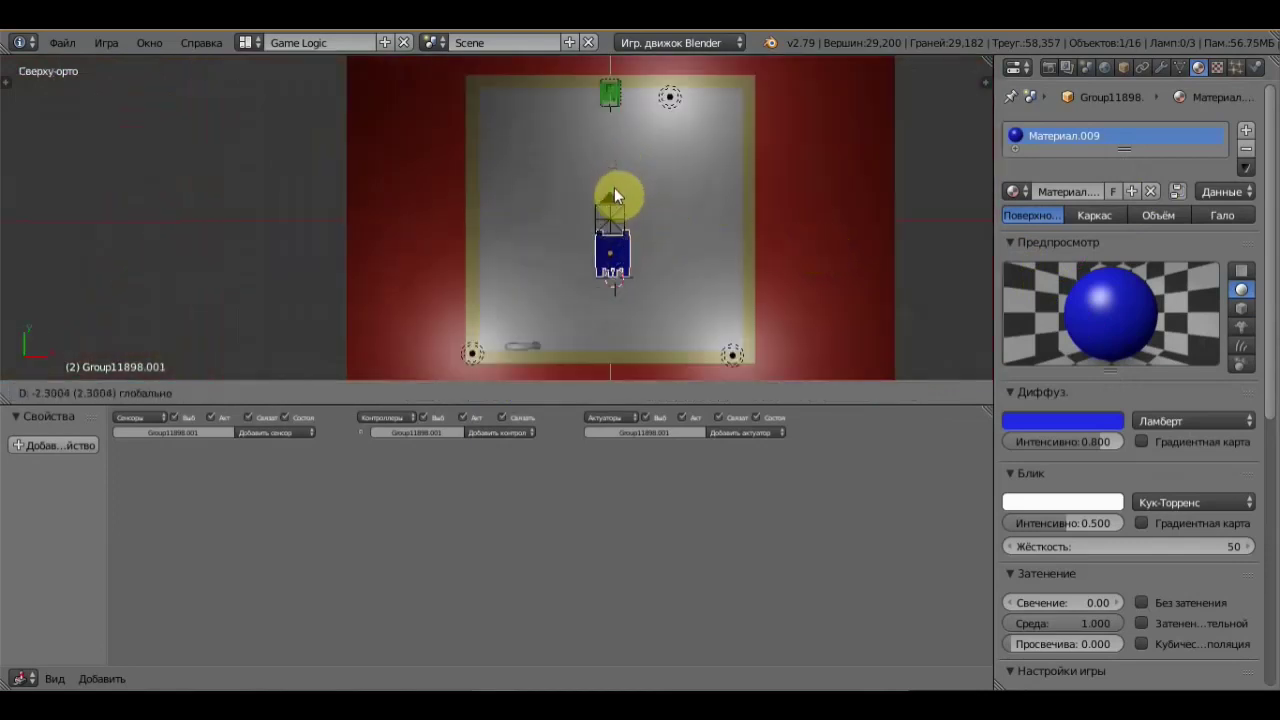
{"action": "left_click", "coordinate": [618, 248]}
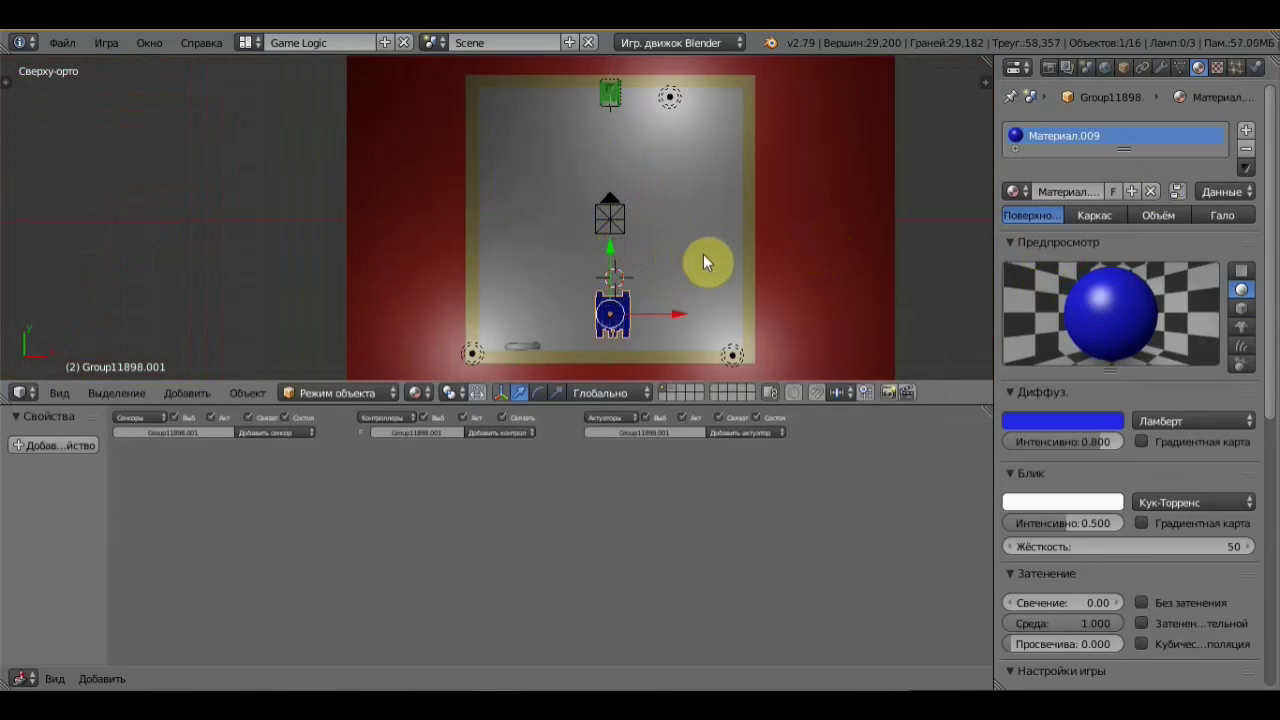
- Turn the blue tank around roughly 180° to face the green tank
{"action": "key", "text": "r"}
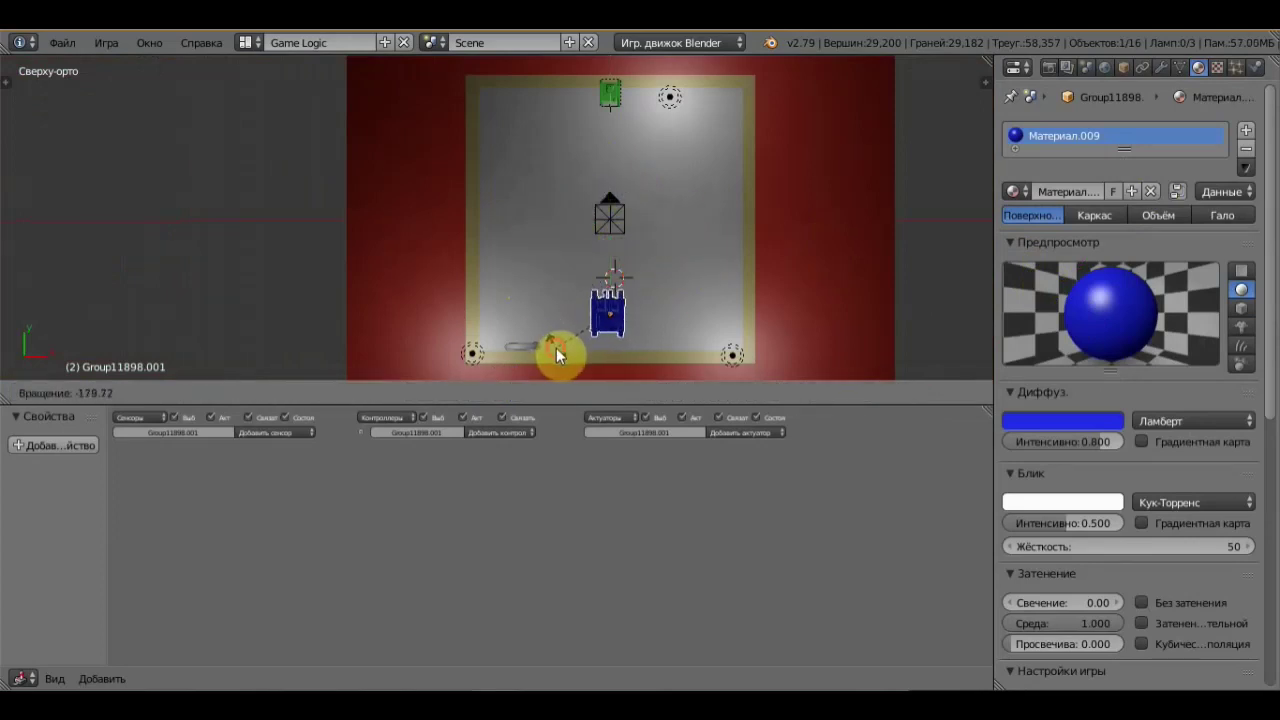
{"action": "left_click", "coordinate": [556, 348]}
{"action": "scroll", "coordinate": [631, 295], "scroll_direction": "up", "scroll_amount": 2}
{"action": "mouse_move", "coordinate": [750, 275]}
{"action": "middle_mouse_down"}
{"action": "mouse_move", "coordinate": [630, 161]}
{"action": "mouse_move", "coordinate": [657, 139]}
{"action": "middle_mouse_up"}
{"action": "mouse_move", "coordinate": [801, 212]}
{"action": "middle_mouse_down"}
{"action": "mouse_move", "coordinate": [667, 245]}
{"action": "mouse_move", "coordinate": [627, 244]}
{"action": "mouse_move", "coordinate": [581, 202]}
{"action": "mouse_move", "coordinate": [587, 211]}
{"action": "middle_mouse_up"}
{"action": "scroll", "coordinate": [587, 211], "scroll_direction": "up", "scroll_amount": 1}
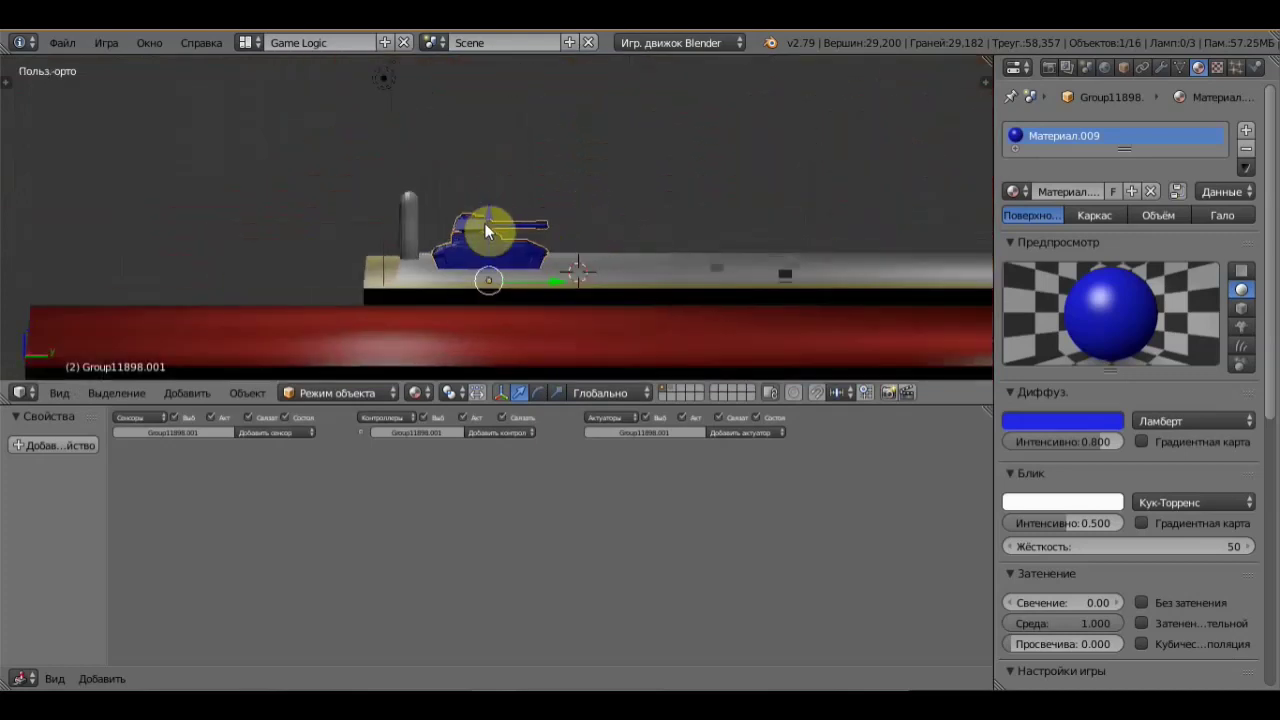
- Lift the blue tank slightly along Z, then select the green tank
{"action": "key", "text": "g"}
{"action": "key", "text": "z"}
{"action": "left_click", "coordinate": [492, 199]}
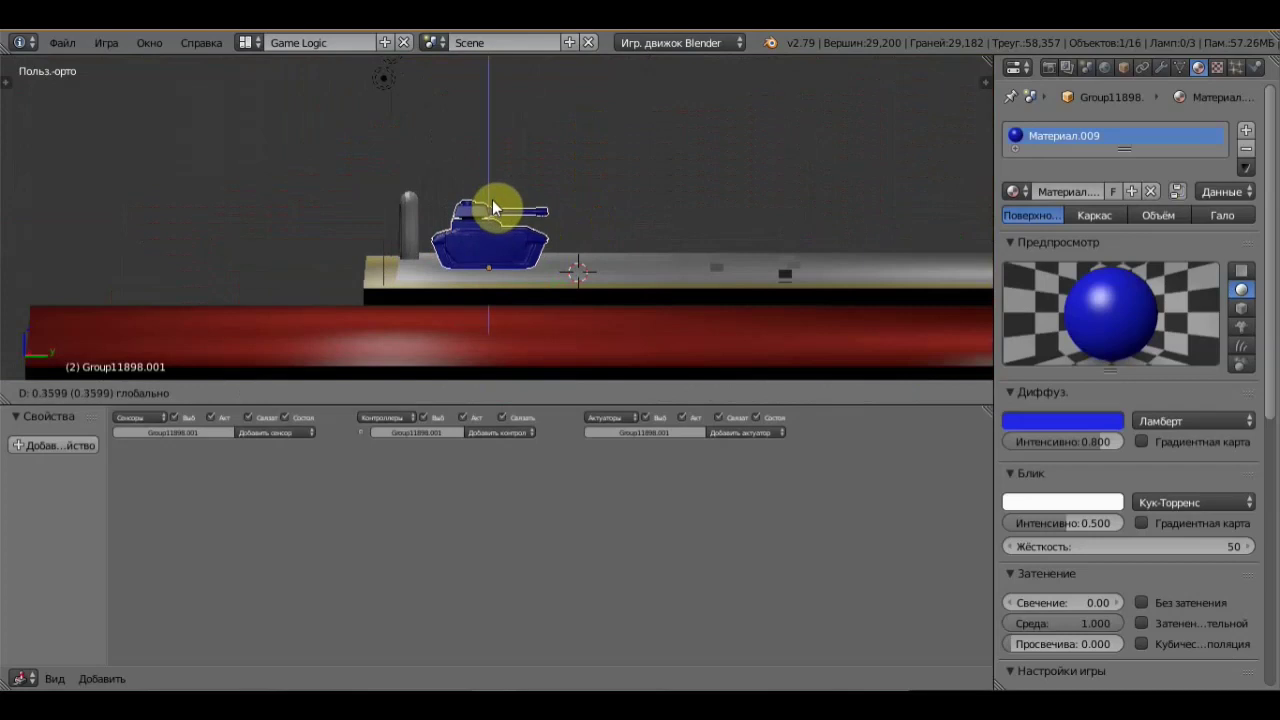
{"action": "scroll", "coordinate": [620, 183], "scroll_direction": "down", "scroll_amount": 1}
{"action": "scroll", "coordinate": [700, 178], "scroll_direction": "down", "scroll_amount": 1}
{"action": "scroll", "coordinate": [835, 288], "scroll_direction": "up", "scroll_amount": 2}
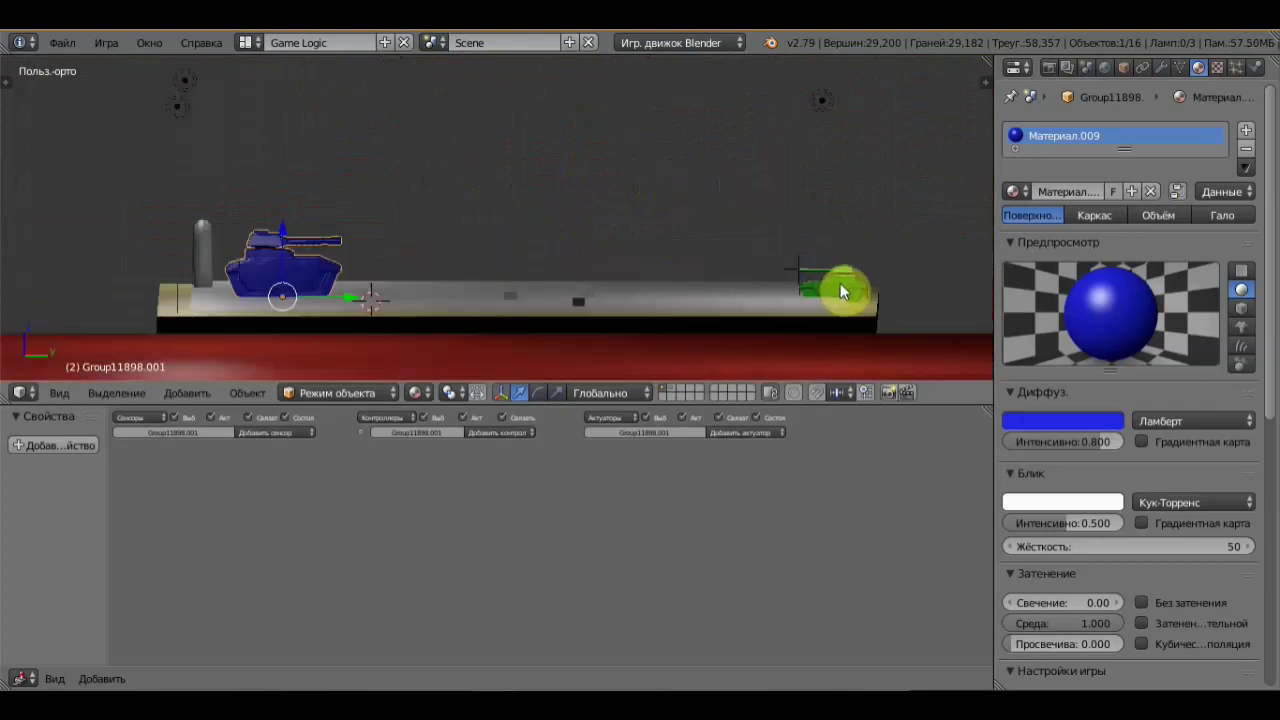
{"action": "right_click", "coordinate": [842, 283]}
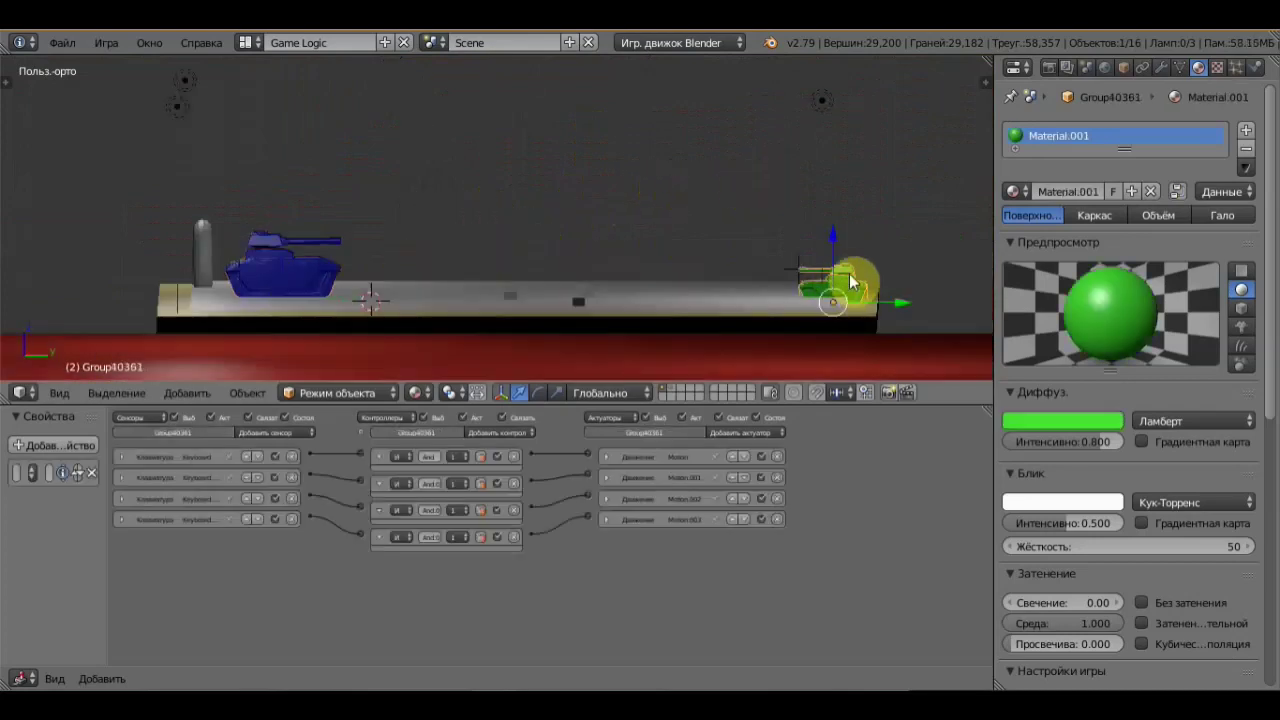
- Keep the green tank's physics type Dynamic, then select the Static blue tank
{"action": "left_click", "coordinate": [1256, 67]}
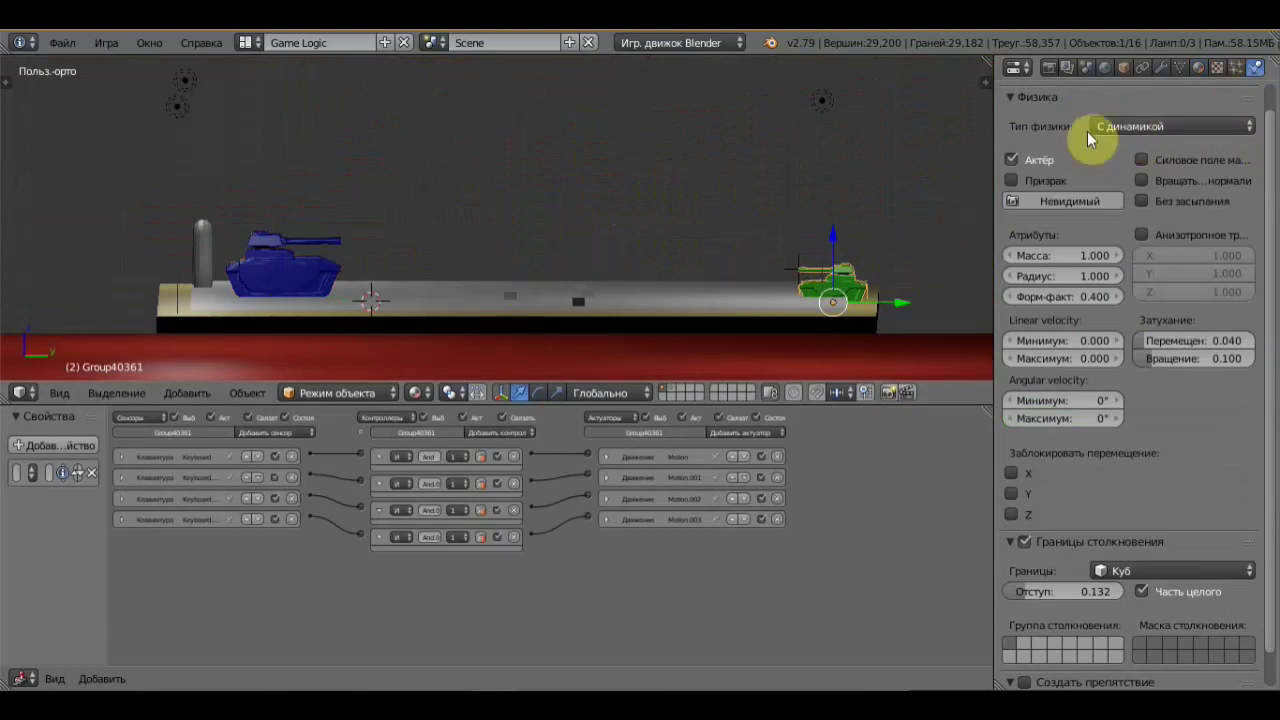
{"action": "left_click", "coordinate": [1149, 124]}
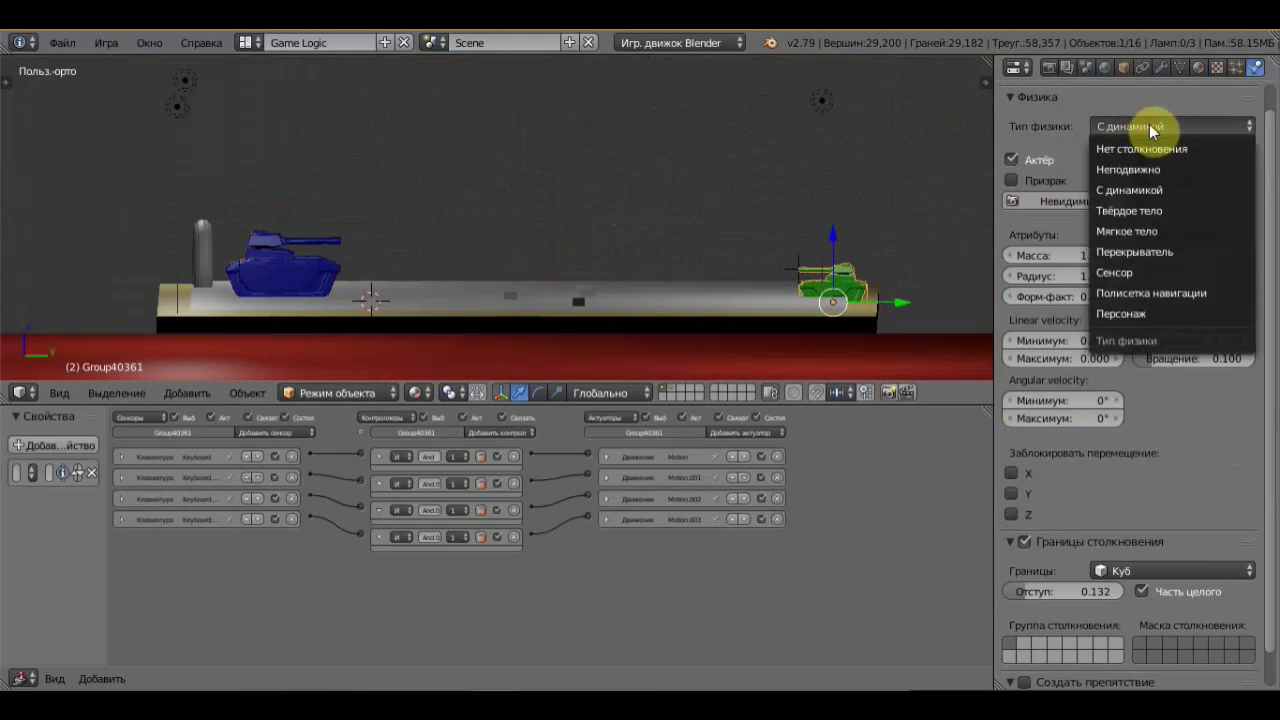
{"action": "left_click", "coordinate": [1145, 190]}
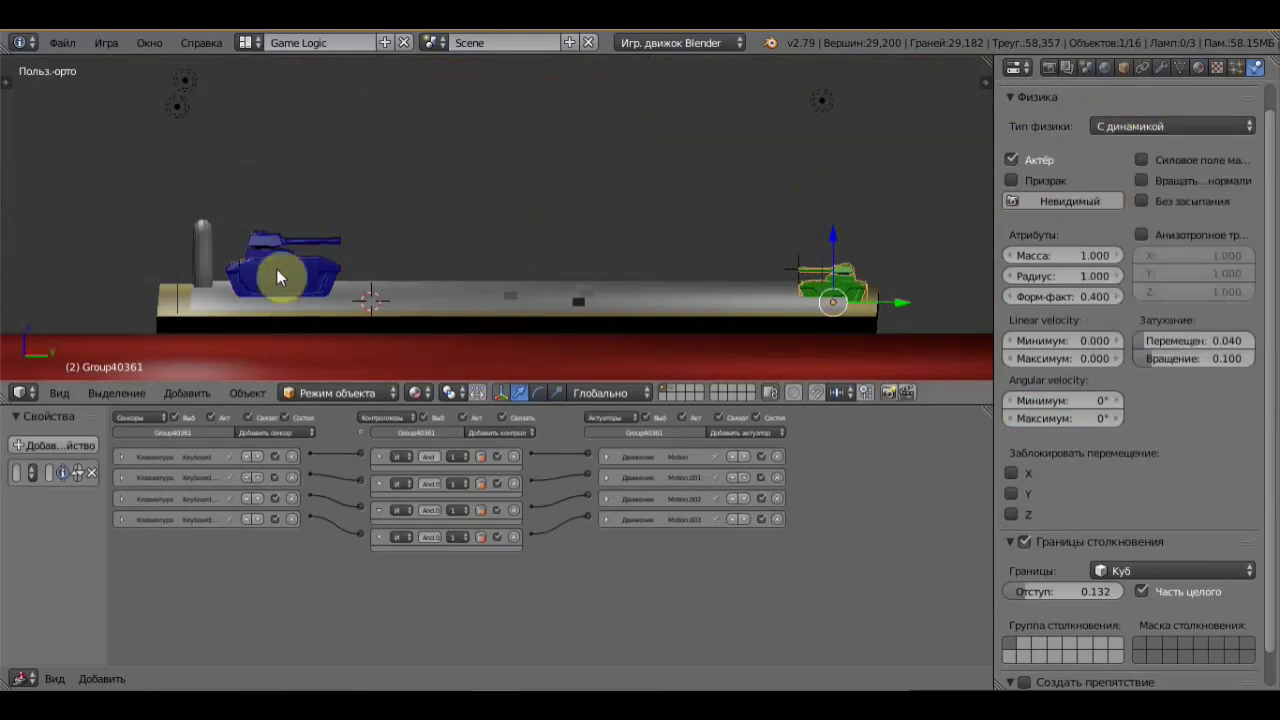
{"action": "right_click", "coordinate": [277, 269]}
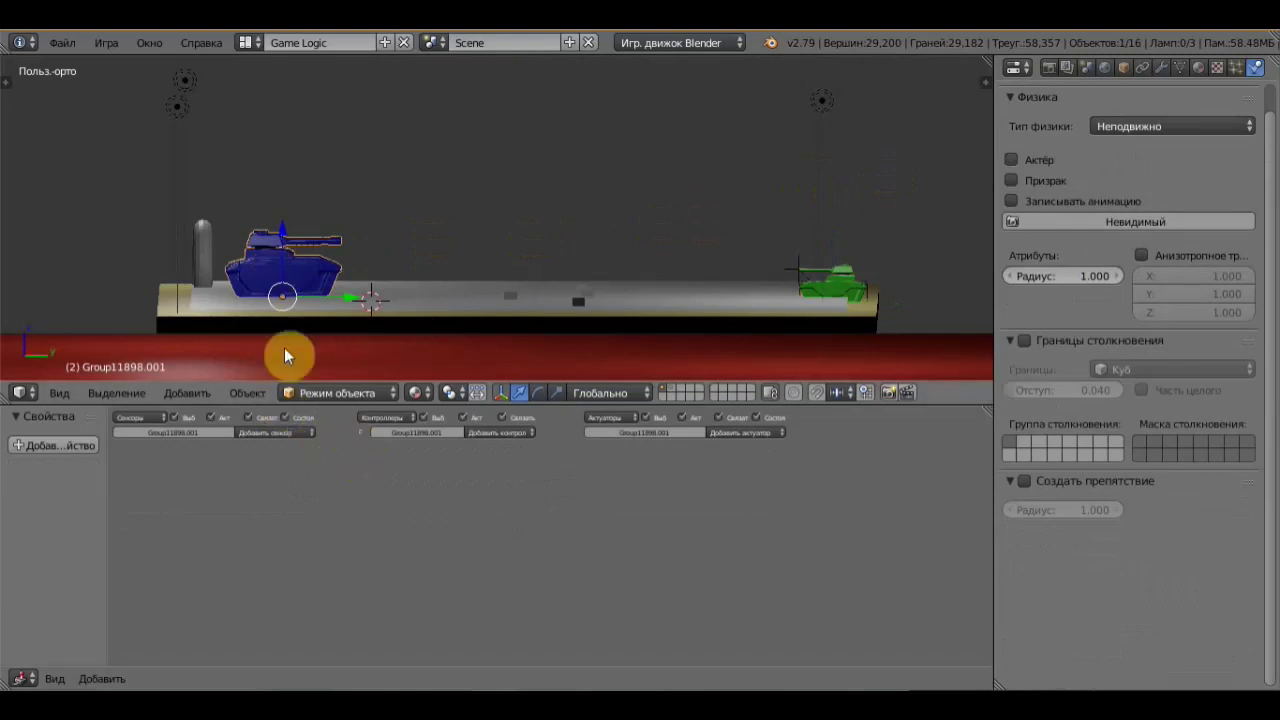
{"action": "scroll", "coordinate": [268, 452], "scroll_direction": "up", "scroll_amount": 1}
{"action": "scroll", "coordinate": [268, 452], "scroll_direction": "up", "scroll_amount": 1}
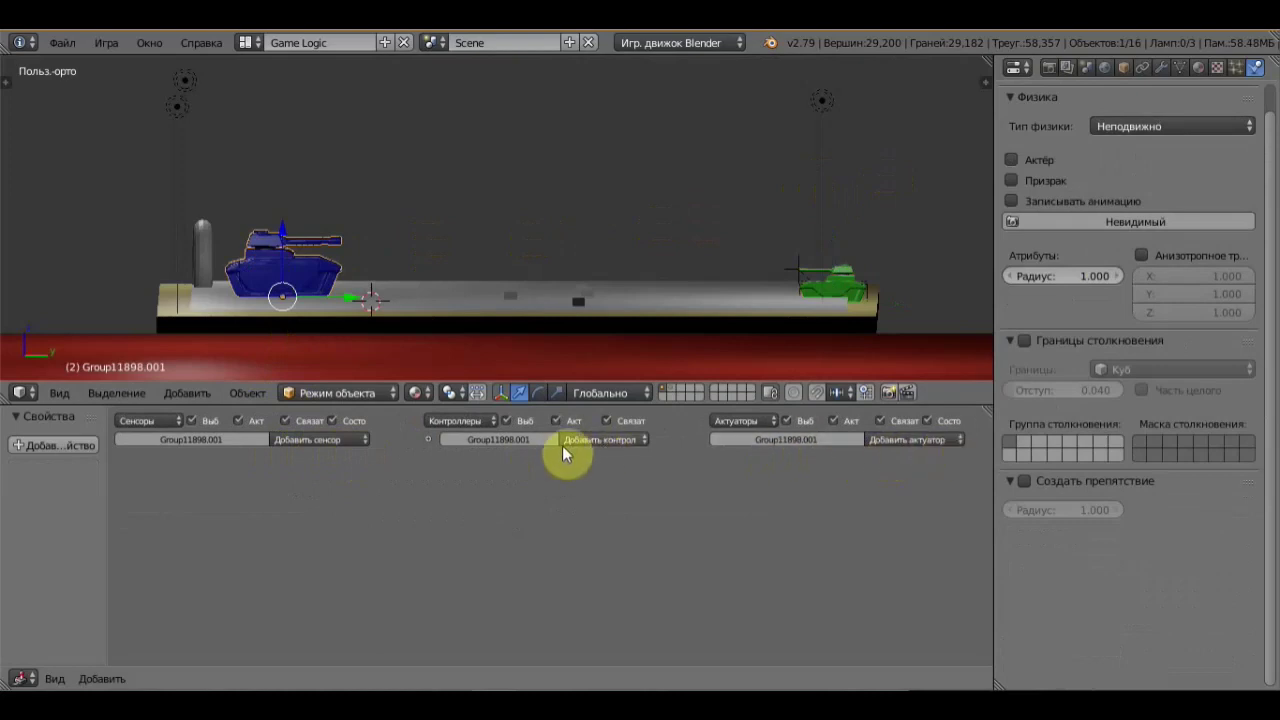
- Browse the logic editor's sensor-type list without adding a sensor
{"action": "left_click", "coordinate": [351, 441]}
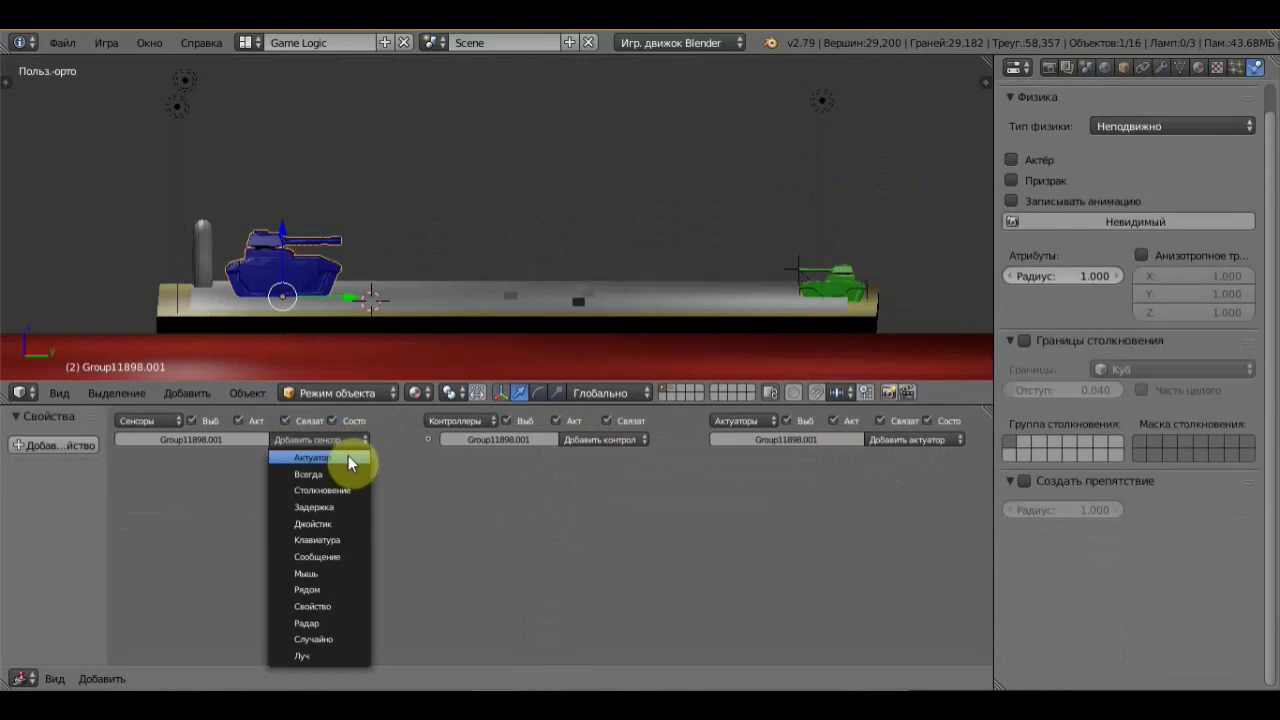
{"action": "left_click", "coordinate": [294, 425]}
{"action": "left_click", "coordinate": [318, 445]}
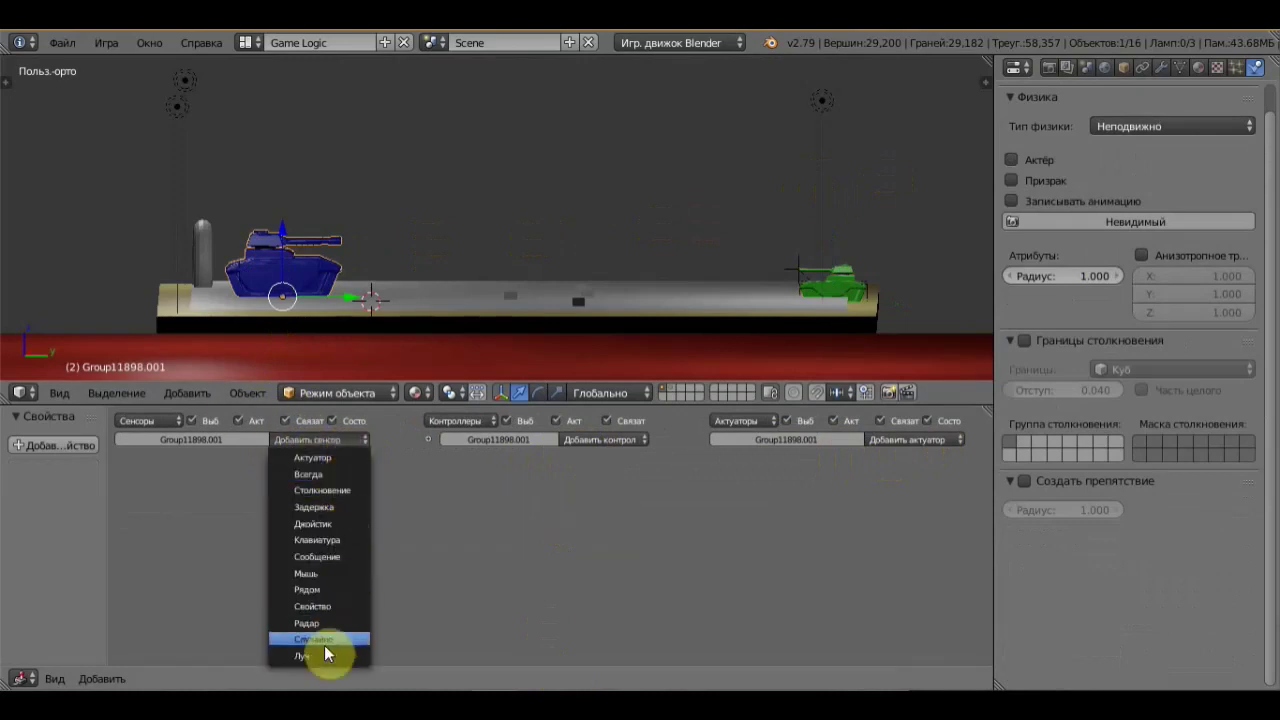
- Uncheck International Fonts in User Preferences so the interface shows in English
{"action": "left_click", "coordinate": [63, 44]}
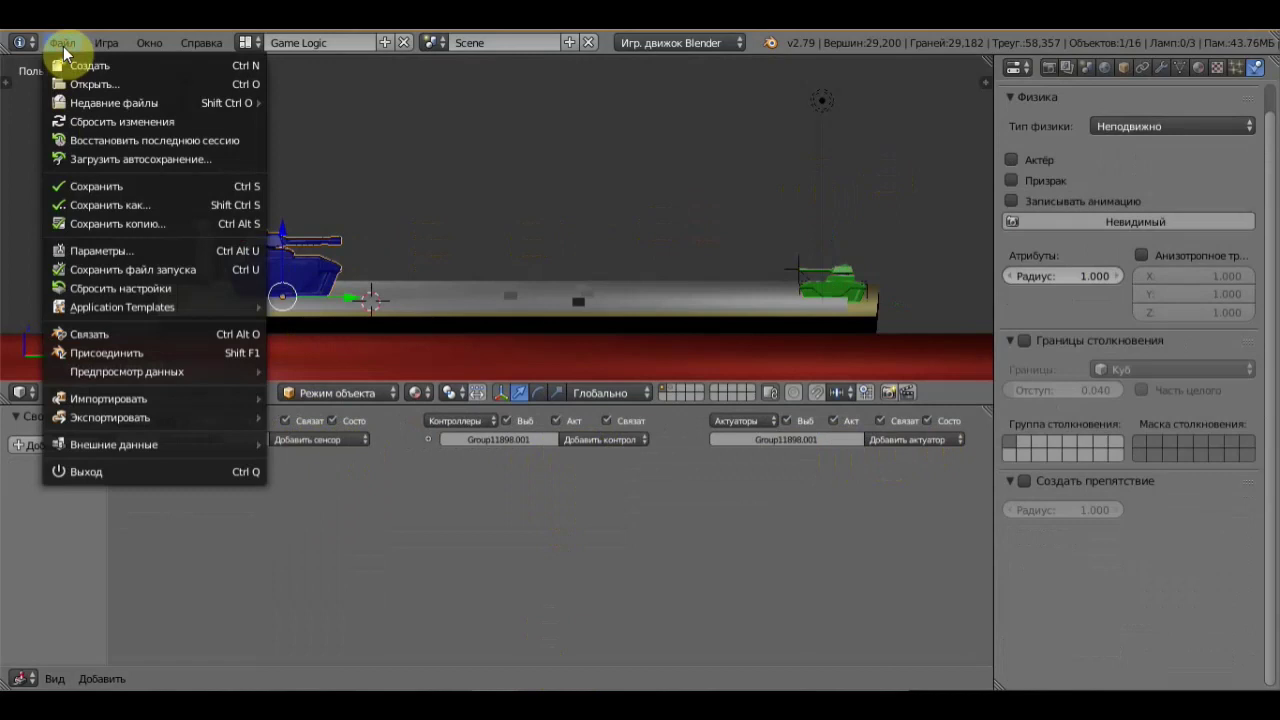
{"action": "left_click", "coordinate": [149, 256]}
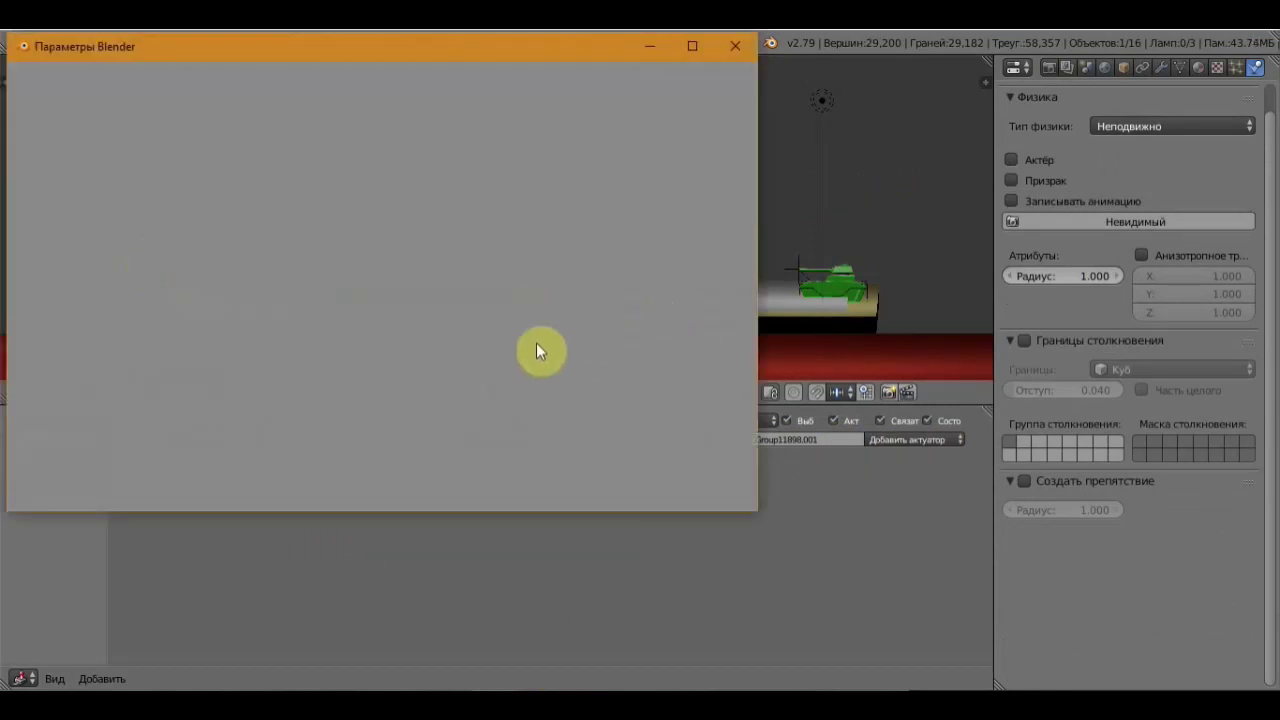
{"action": "scroll", "coordinate": [541, 410], "scroll_direction": "down", "scroll_amount": 2}
{"action": "scroll", "coordinate": [540, 418], "scroll_direction": "down", "scroll_amount": 3}
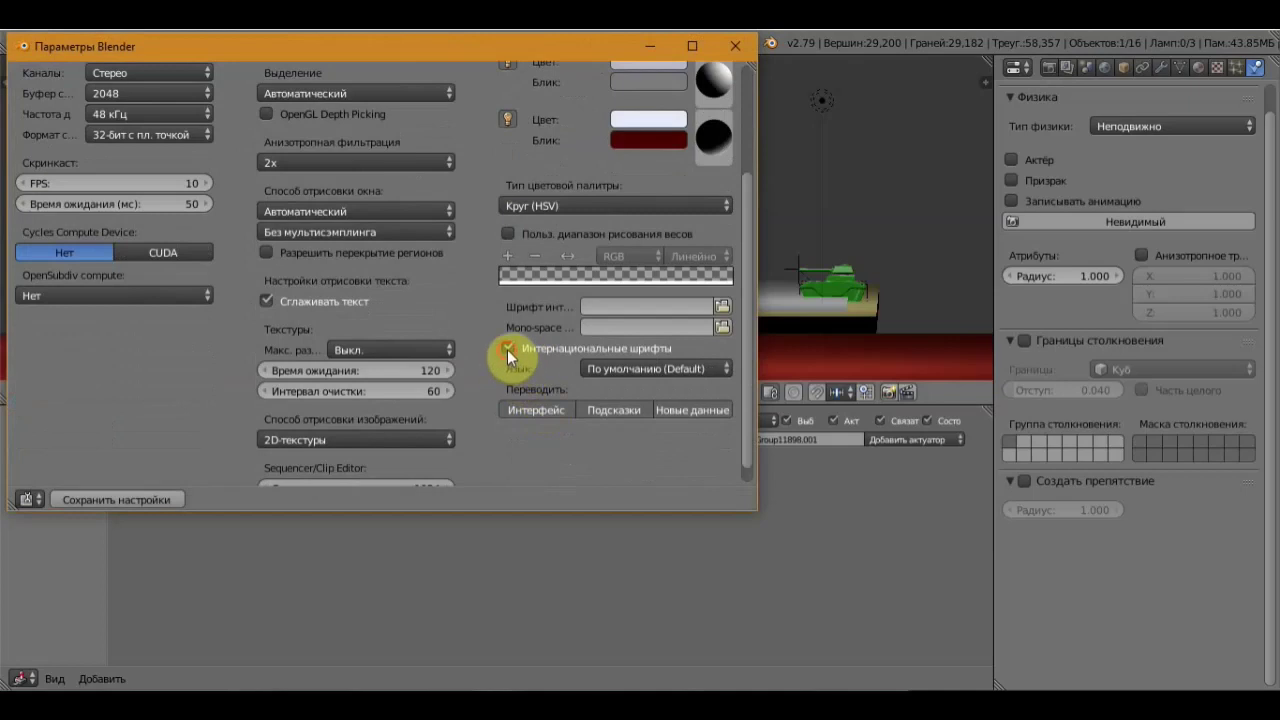
{"action": "left_click", "coordinate": [507, 348]}
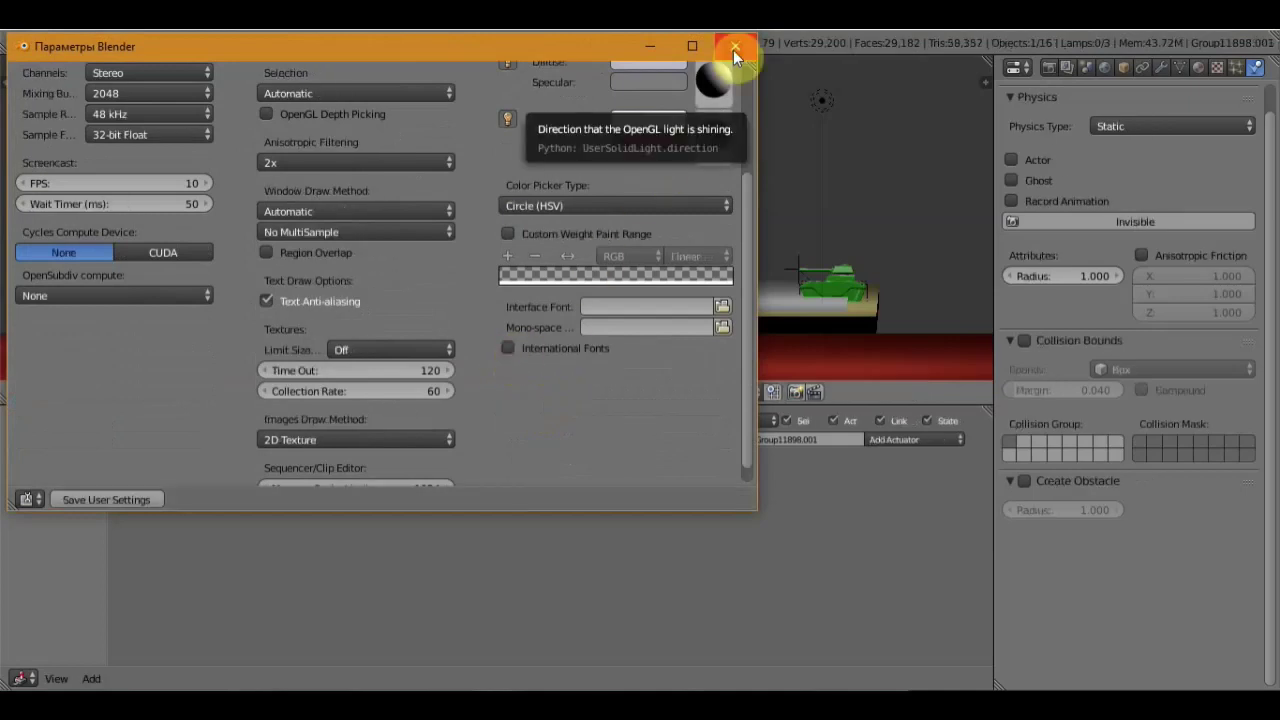
{"action": "left_click", "coordinate": [733, 50]}
{"action": "left_click", "coordinate": [349, 435]}
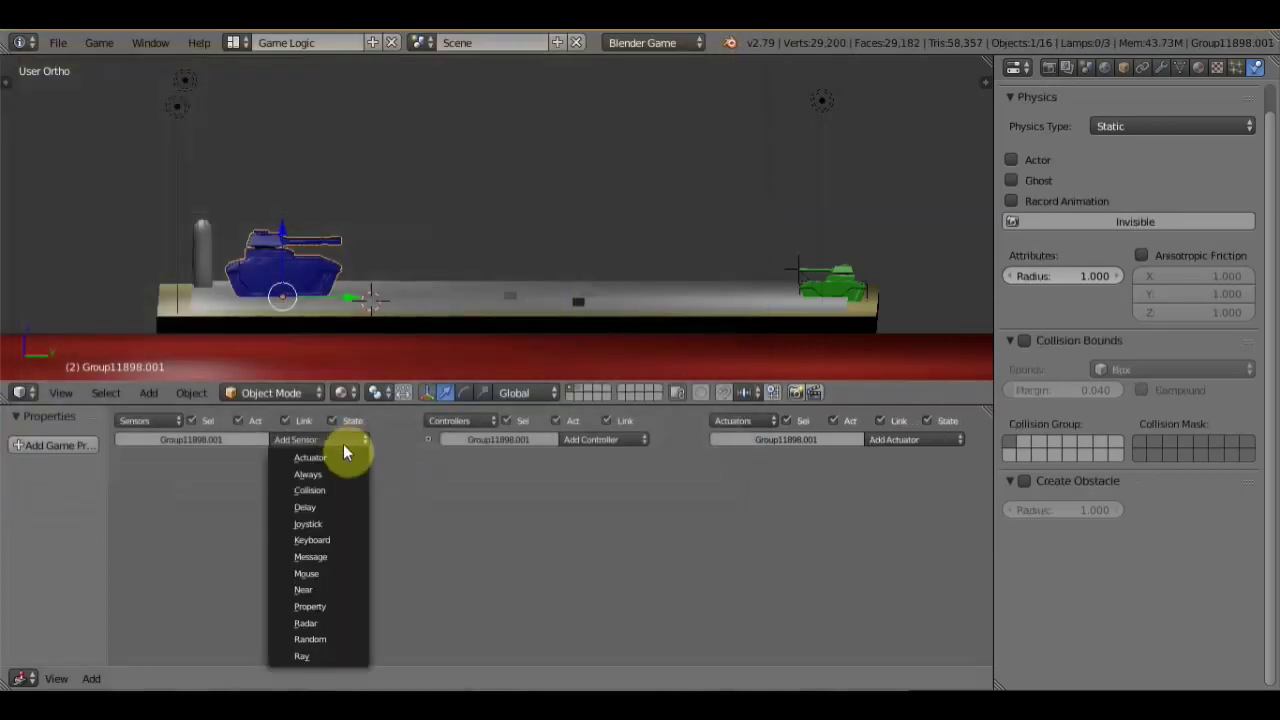
- Add an Always sensor, an Xor controller and a Steering actuator to the blue tank
{"action": "left_click", "coordinate": [326, 475]}
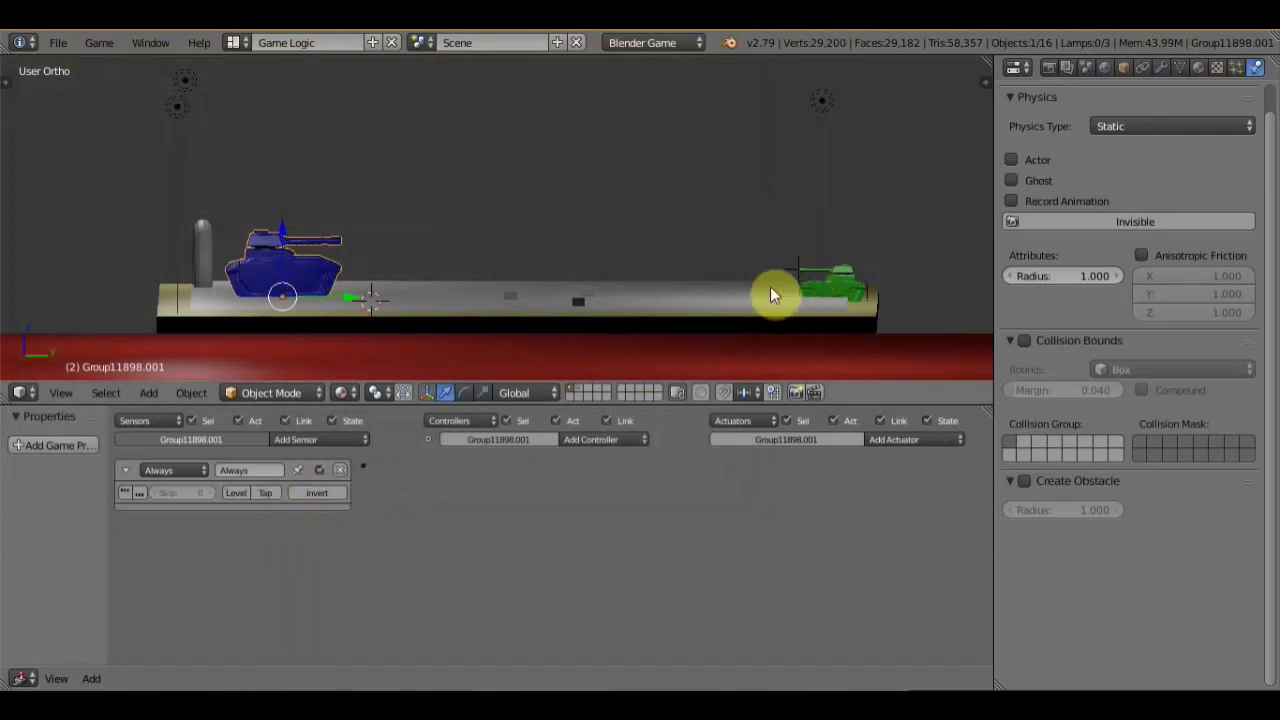
{"action": "left_click", "coordinate": [637, 440]}
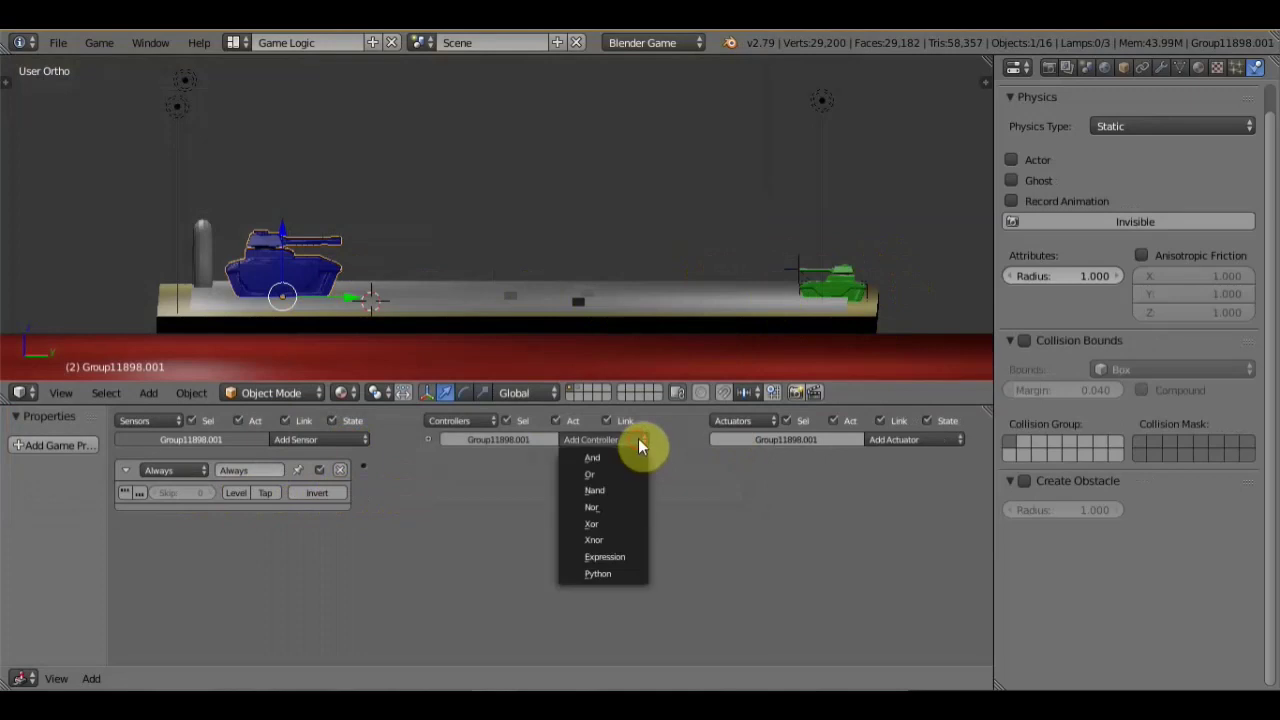
{"action": "left_click", "coordinate": [607, 525]}
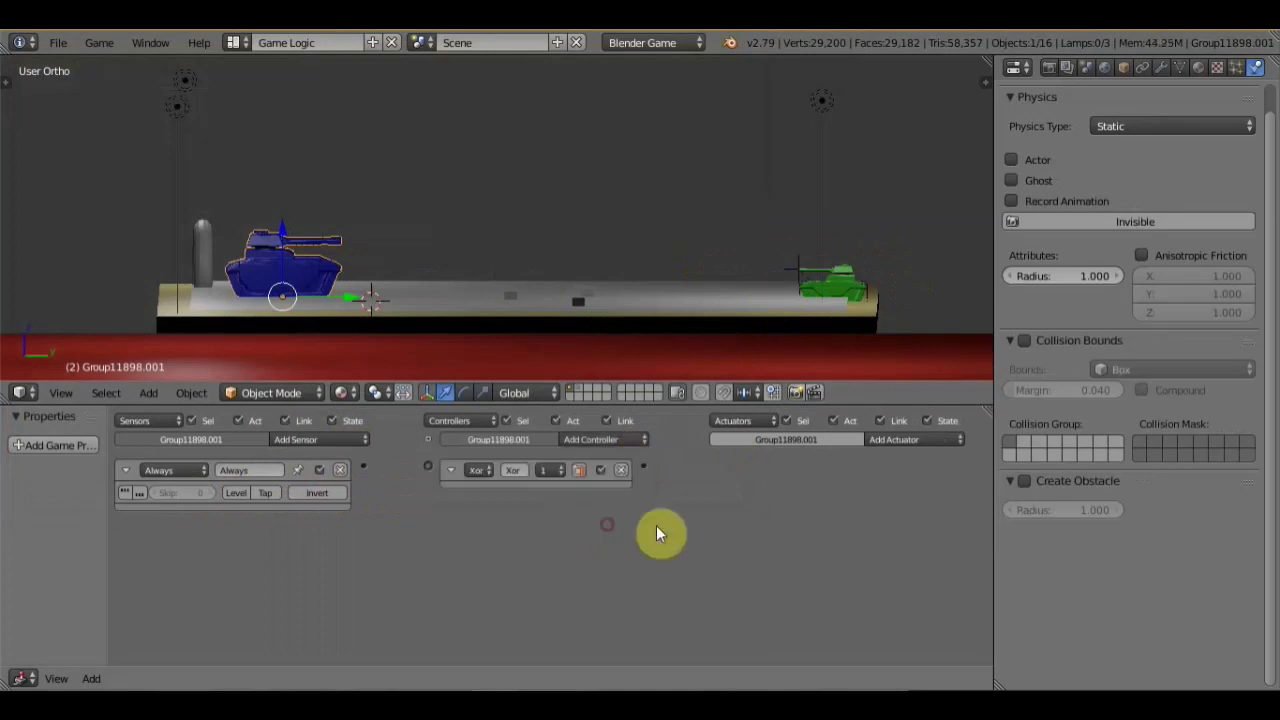
{"action": "left_click", "coordinate": [944, 442]}
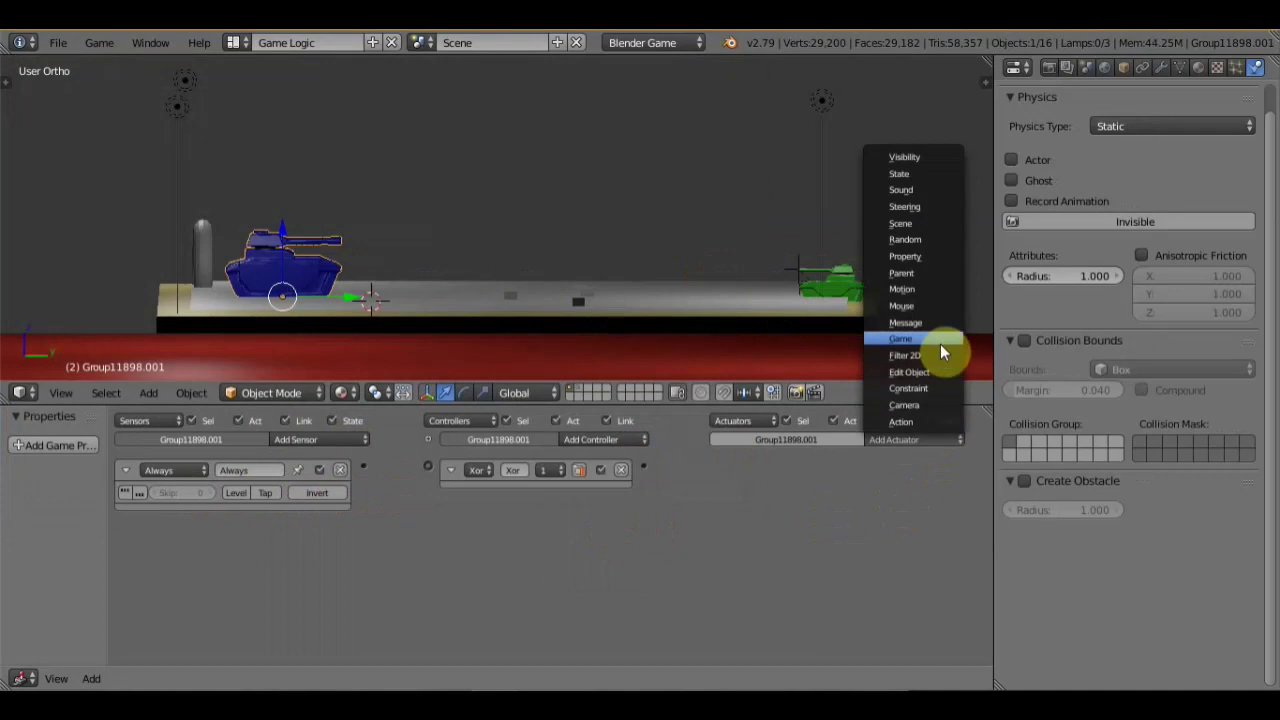
{"action": "left_click", "coordinate": [915, 207]}
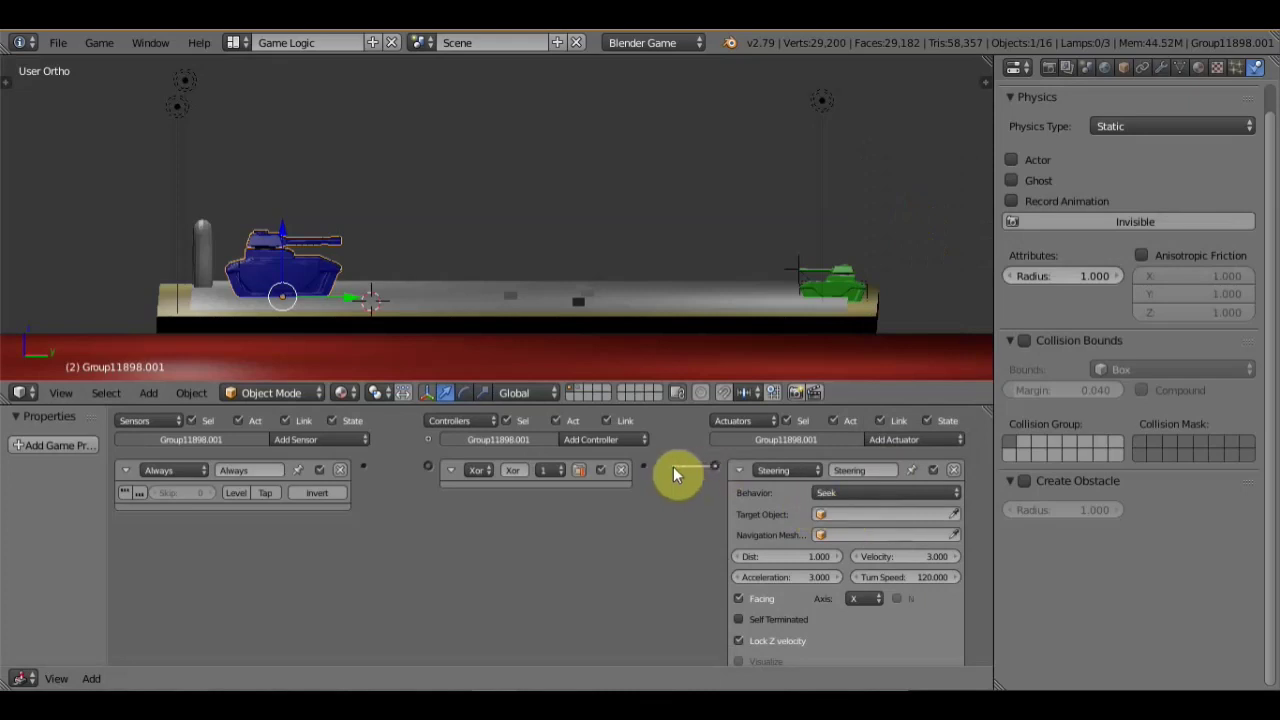
- Wire the Always sensor to the Xor controller and the Xor controller to the Steering actuator
{"action": "left_click_drag", "start_coordinate": [673, 466], "coordinate": [646, 466]}
{"action": "left_click_drag", "start_coordinate": [429, 469], "coordinate": [366, 467]}
{"action": "left_click", "coordinate": [124, 469]}
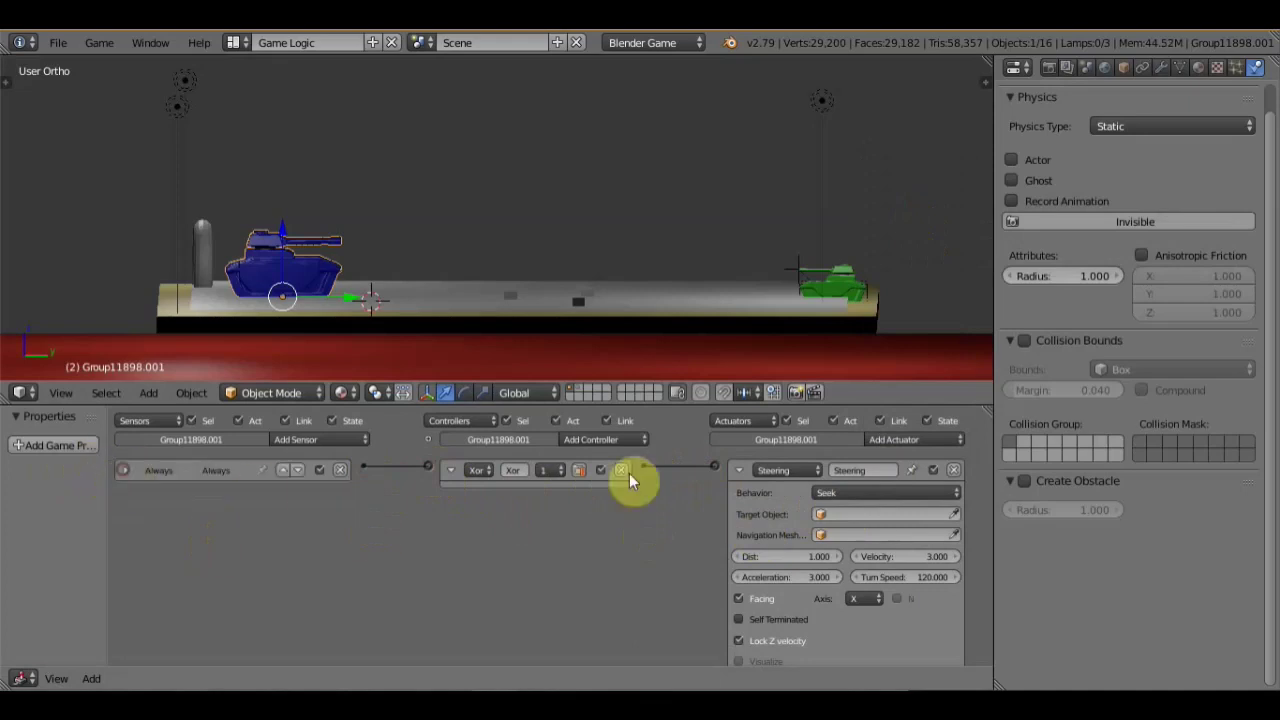
{"action": "left_click", "coordinate": [450, 471]}
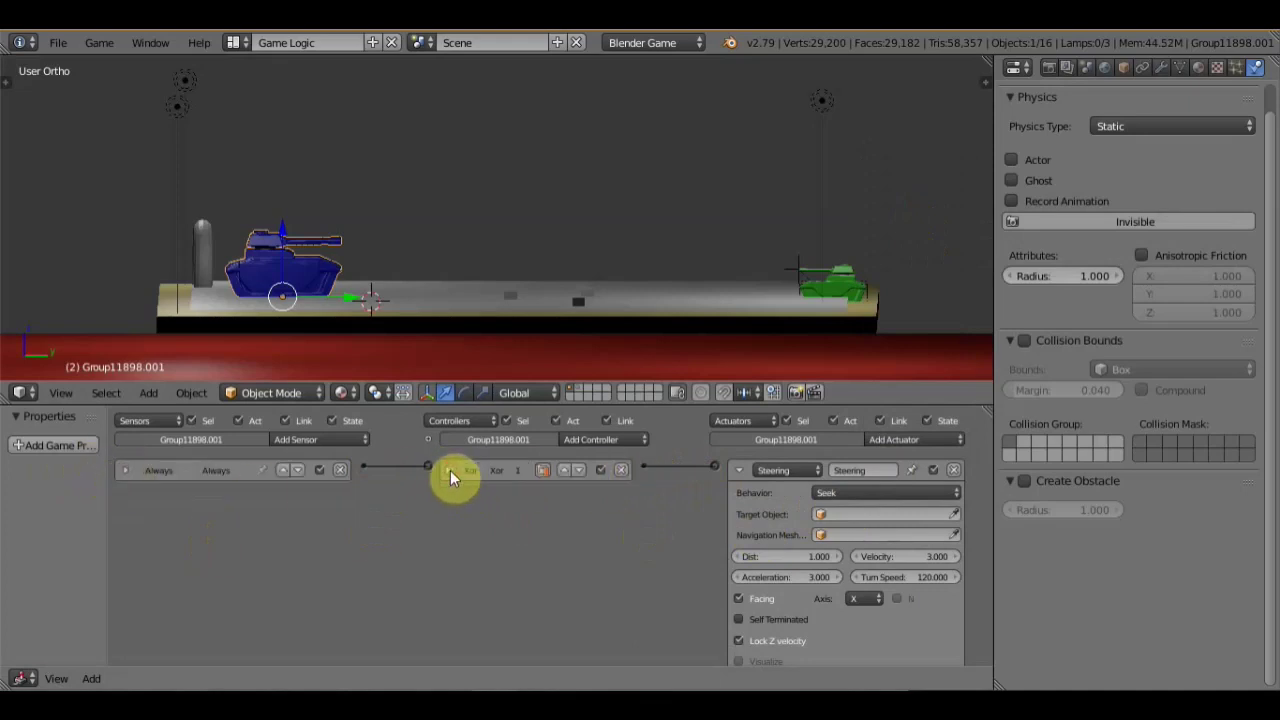
{"action": "left_click", "coordinate": [450, 470]}
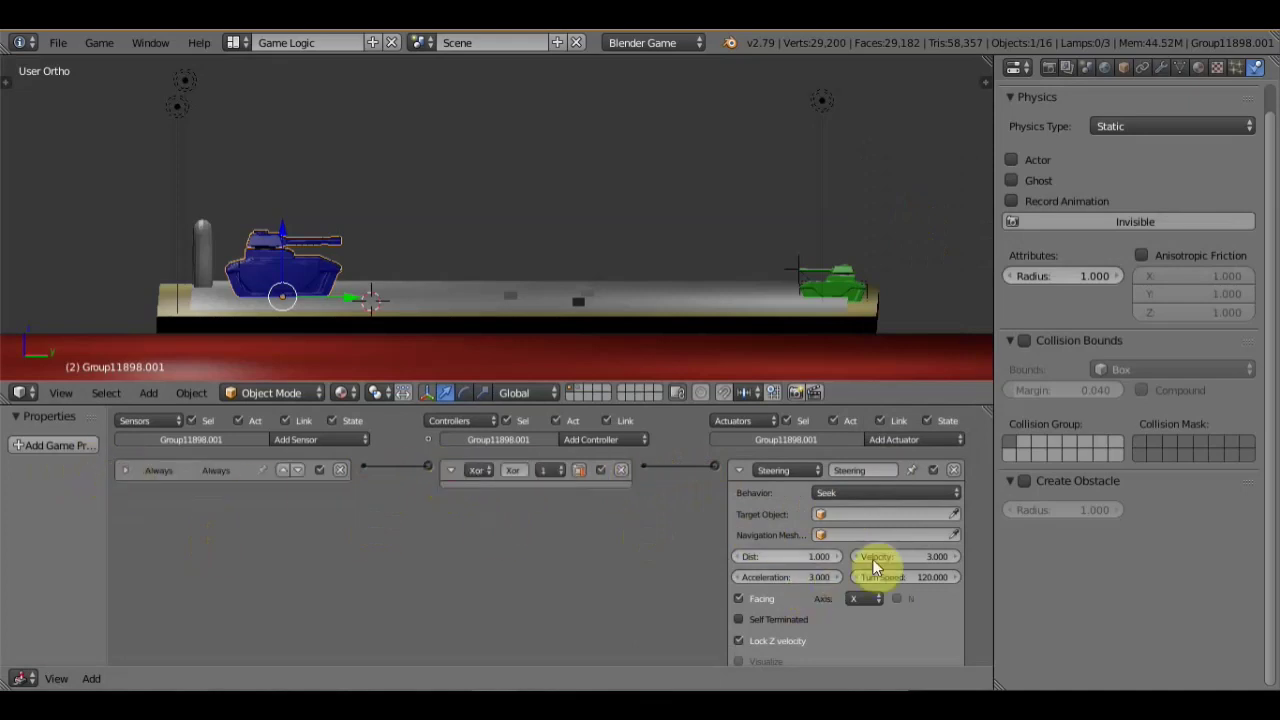
{"action": "scroll", "coordinate": [820, 583], "scroll_direction": "down", "scroll_amount": 1}
{"action": "scroll", "coordinate": [877, 588], "scroll_direction": "up", "scroll_amount": 2}
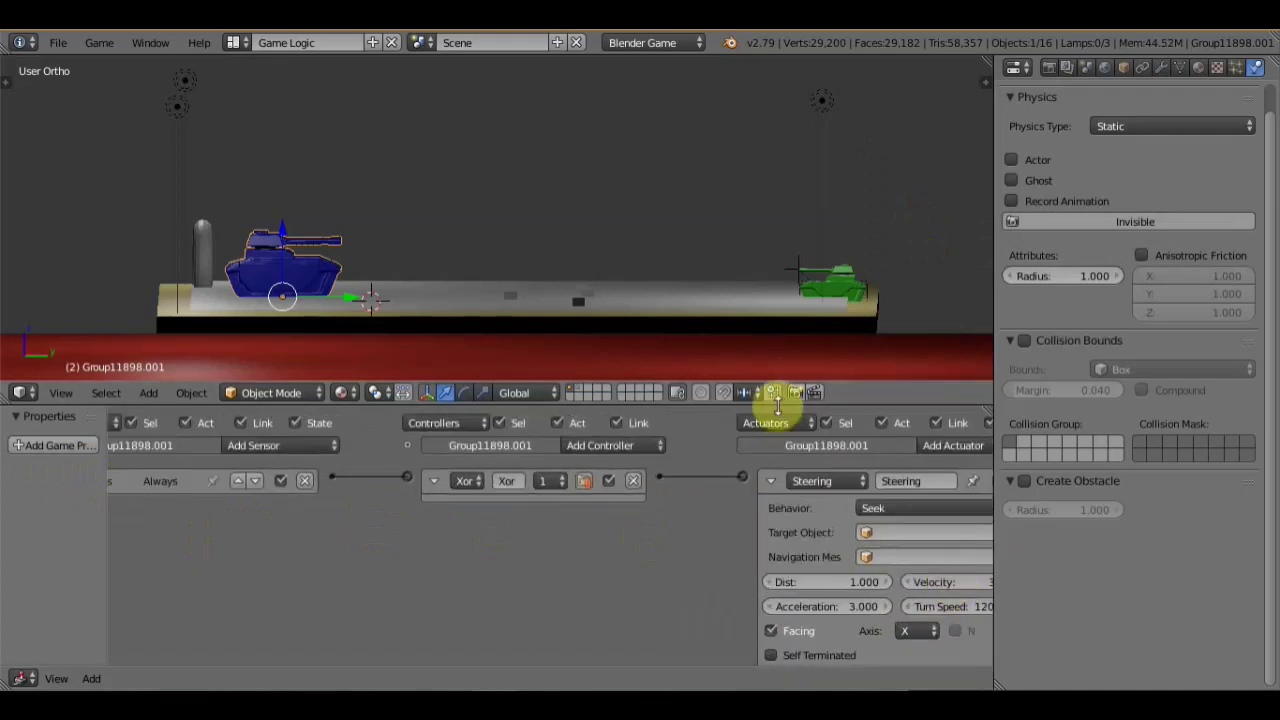
- Set the Steering actuator's Target Object to the green tank, Group40361
{"action": "left_click_drag", "start_coordinate": [778, 403], "coordinate": [802, 125]}
{"action": "scroll", "coordinate": [737, 339], "scroll_direction": "up", "scroll_amount": 1}
{"action": "scroll", "coordinate": [790, 420], "scroll_direction": "up", "scroll_amount": 1}
{"action": "mouse_move", "coordinate": [810, 446]}
{"action": "middle_mouse_down"}
{"action": "mouse_move", "coordinate": [583, 460]}
{"action": "mouse_move", "coordinate": [243, 435]}
{"action": "middle_mouse_up"}
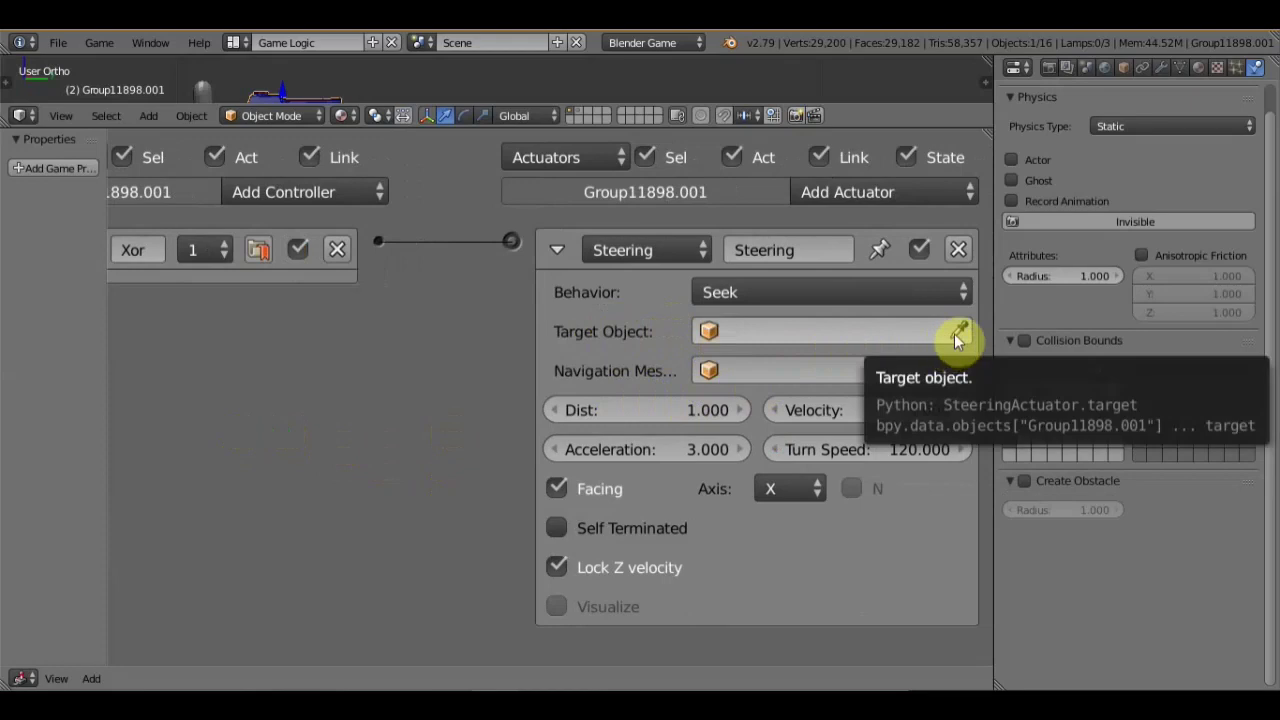
{"action": "left_click", "coordinate": [922, 332]}
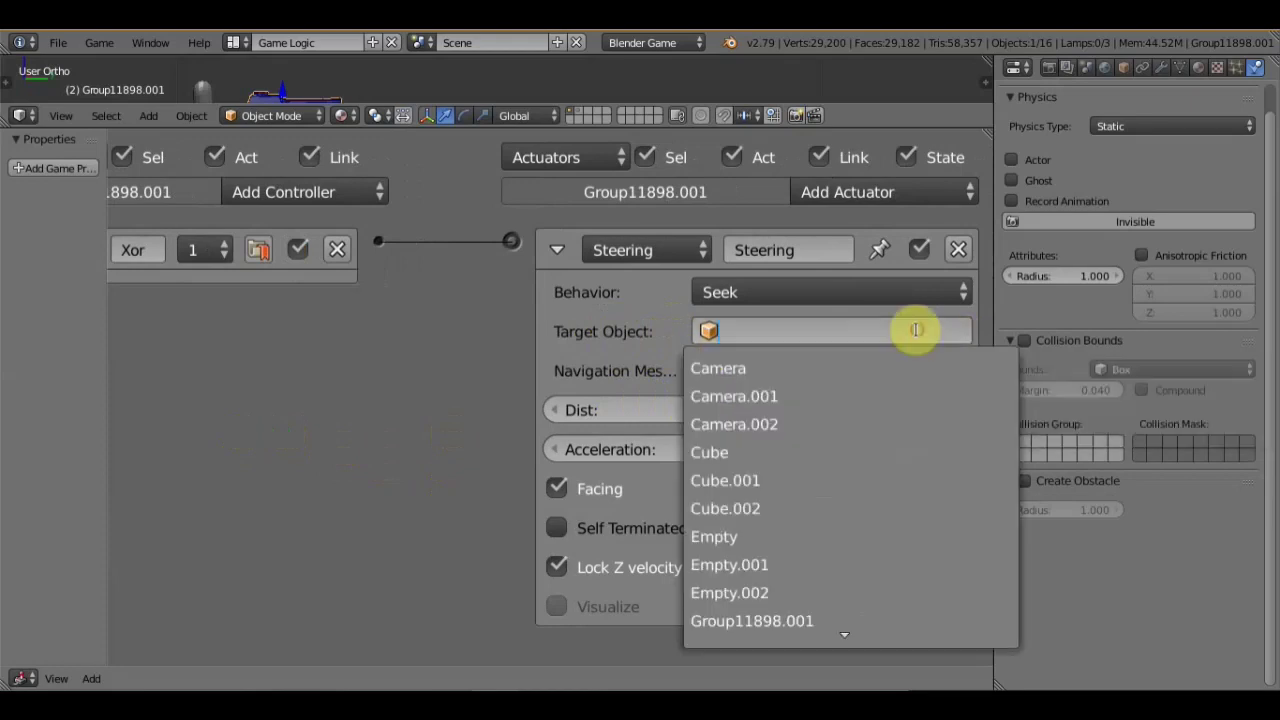
{"action": "scroll", "coordinate": [850, 500], "scroll_direction": "down", "scroll_amount": 4}
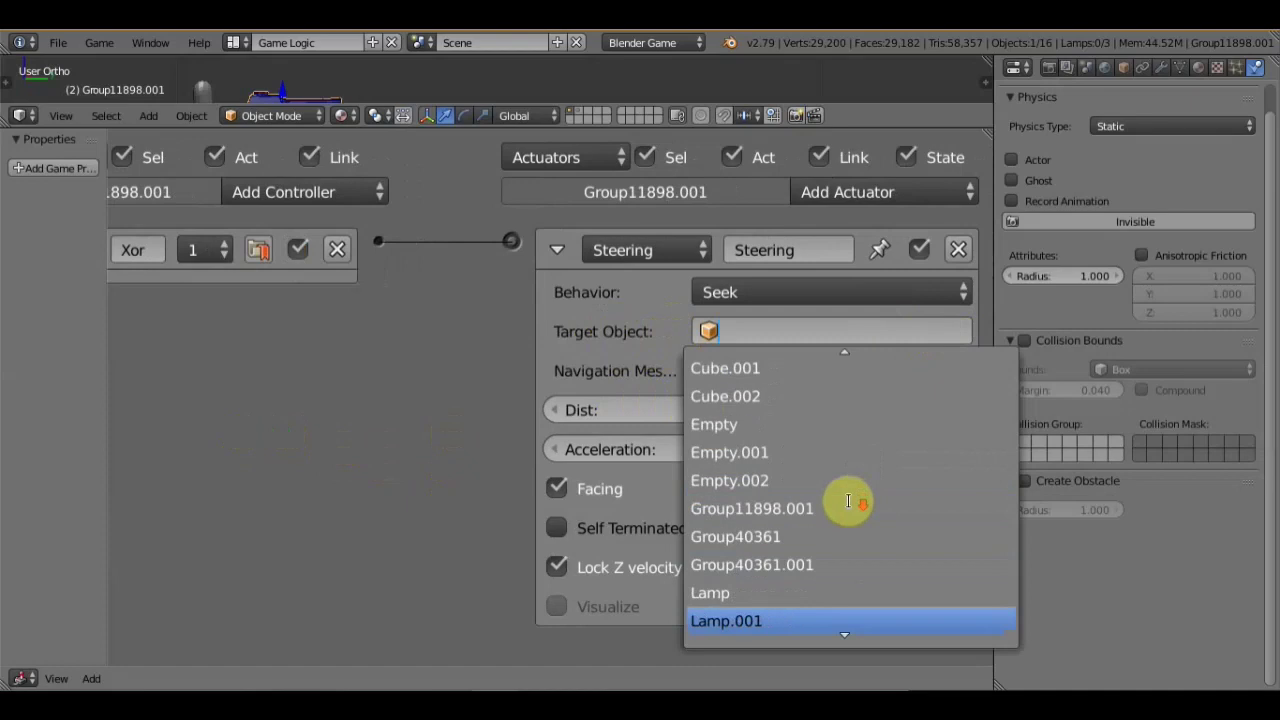
{"action": "scroll", "coordinate": [826, 503], "scroll_direction": "down", "scroll_amount": 3}
{"action": "scroll", "coordinate": [821, 505], "scroll_direction": "down", "scroll_amount": 1}
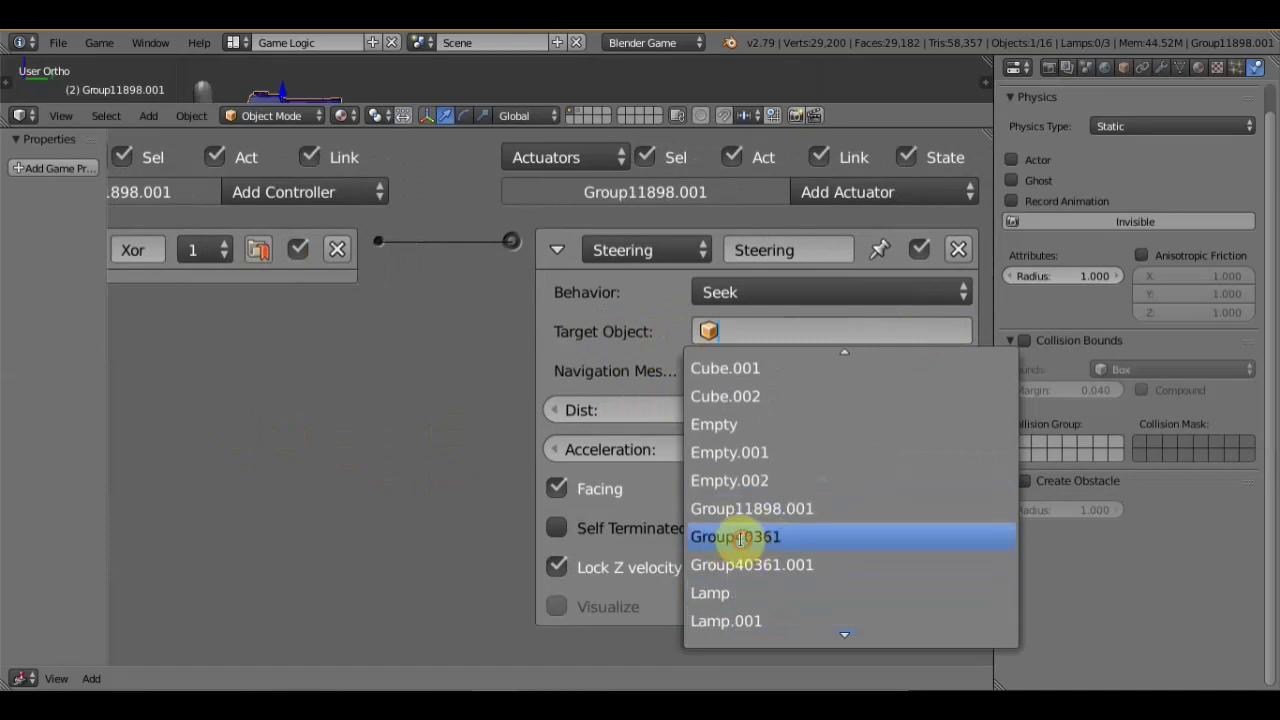
{"action": "left_click", "coordinate": [739, 537]}
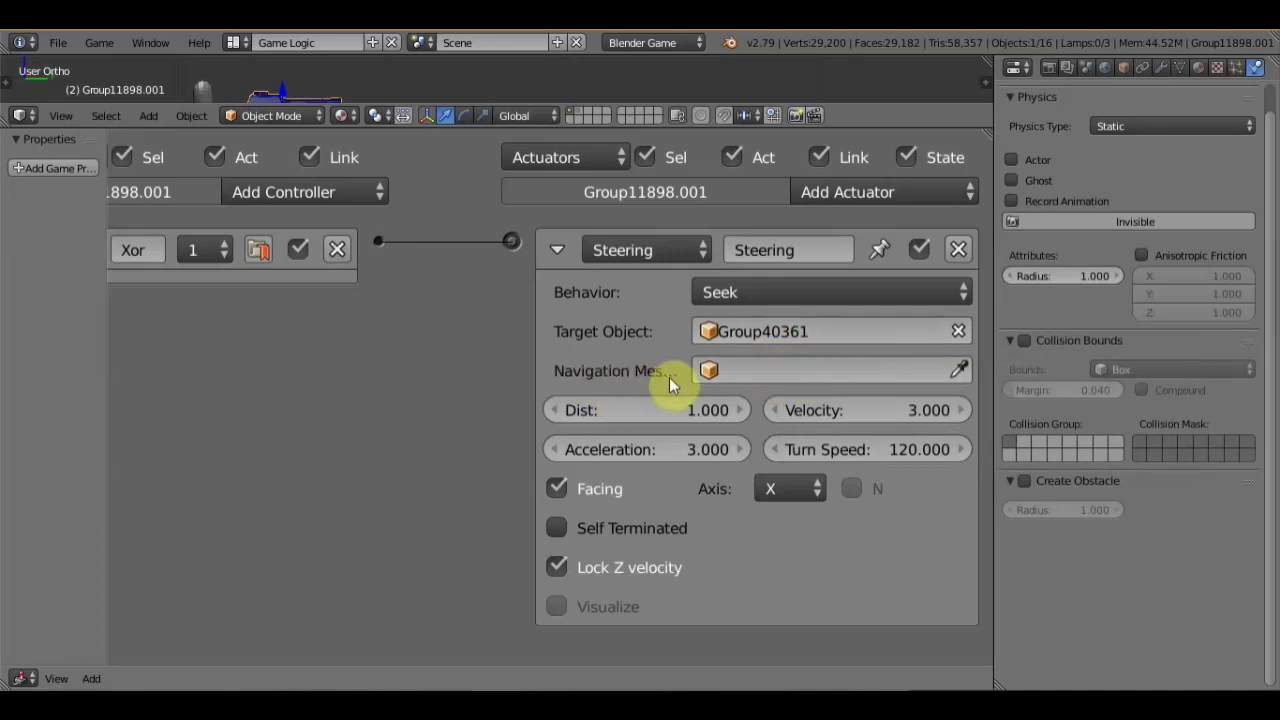
{"action": "scroll", "coordinate": [538, 408], "scroll_direction": "down", "scroll_amount": 3}
{"action": "scroll", "coordinate": [559, 393], "scroll_direction": "down", "scroll_amount": 3}
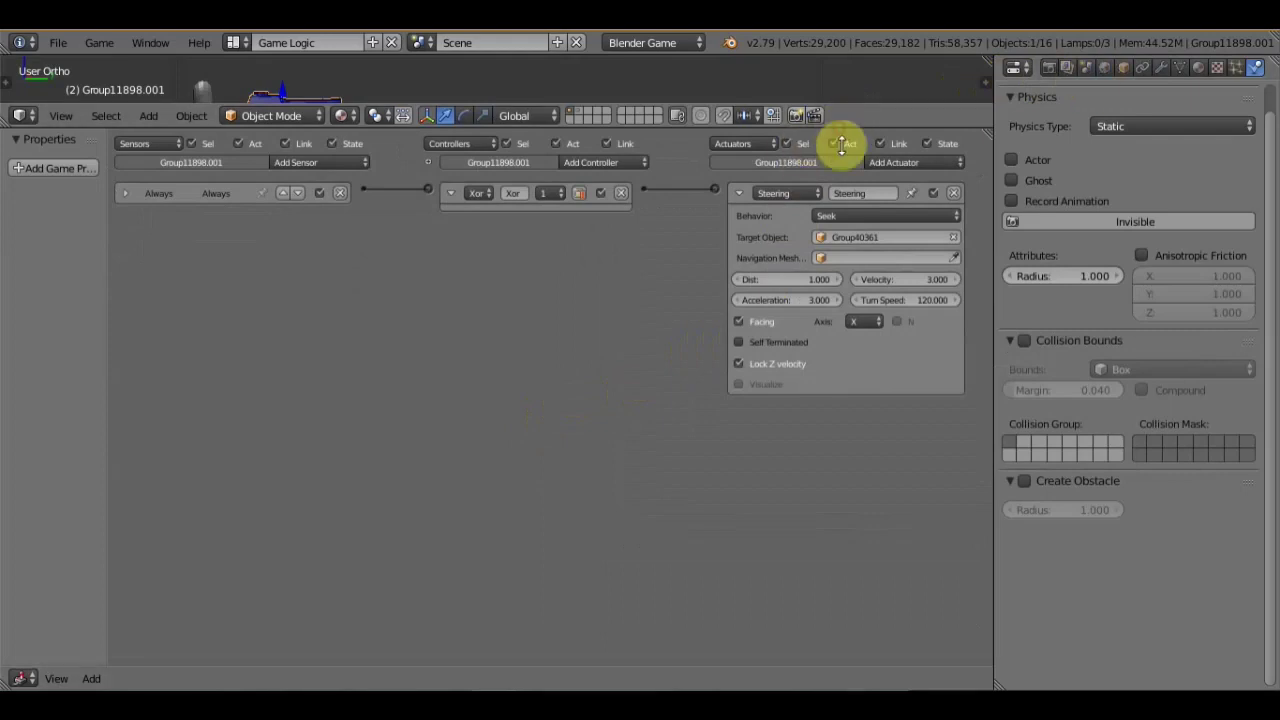
- Enlarge the 3D viewport again and select the Navmesh plane
{"action": "left_click_drag", "start_coordinate": [843, 140], "coordinate": [851, 520]}
{"action": "scroll", "coordinate": [711, 414], "scroll_direction": "down", "scroll_amount": 2}
{"action": "middle_click_drag", "start_coordinate": [699, 374], "coordinate": [689, 452]}
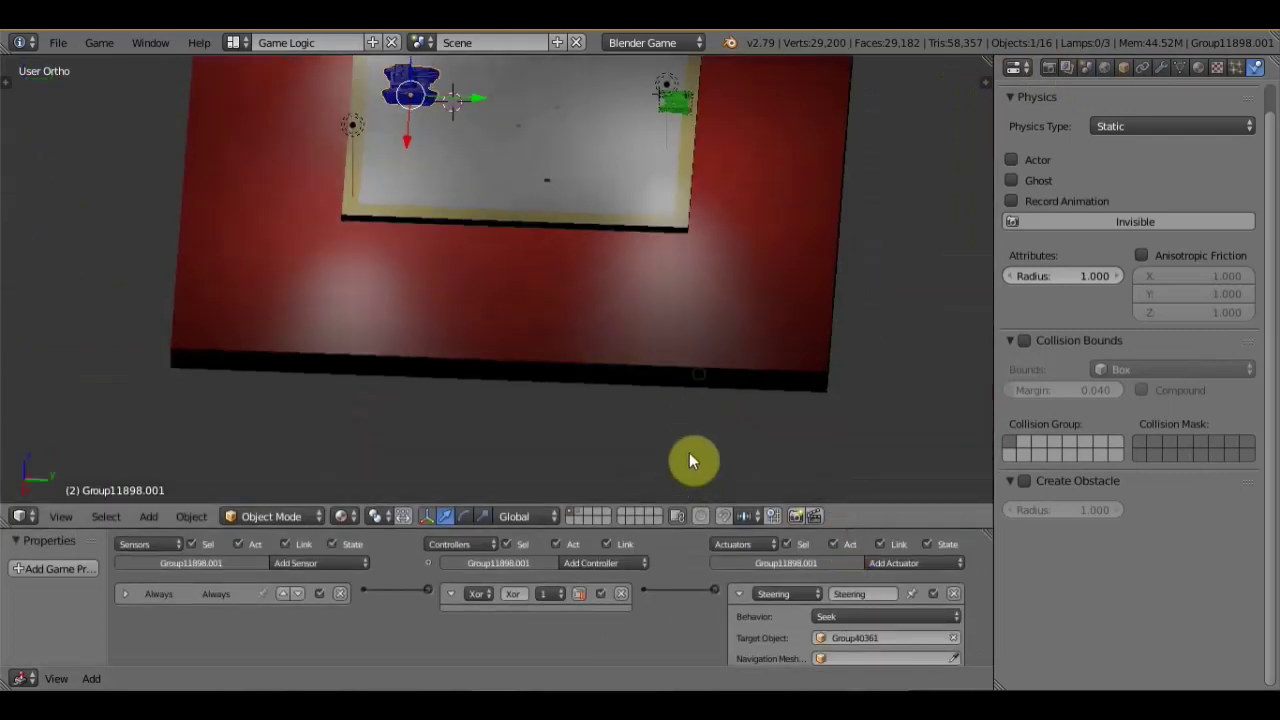
{"action": "scroll", "coordinate": [683, 380], "scroll_direction": "up", "scroll_amount": 3}
{"action": "scroll", "coordinate": [470, 110], "scroll_direction": "down", "scroll_amount": 2}
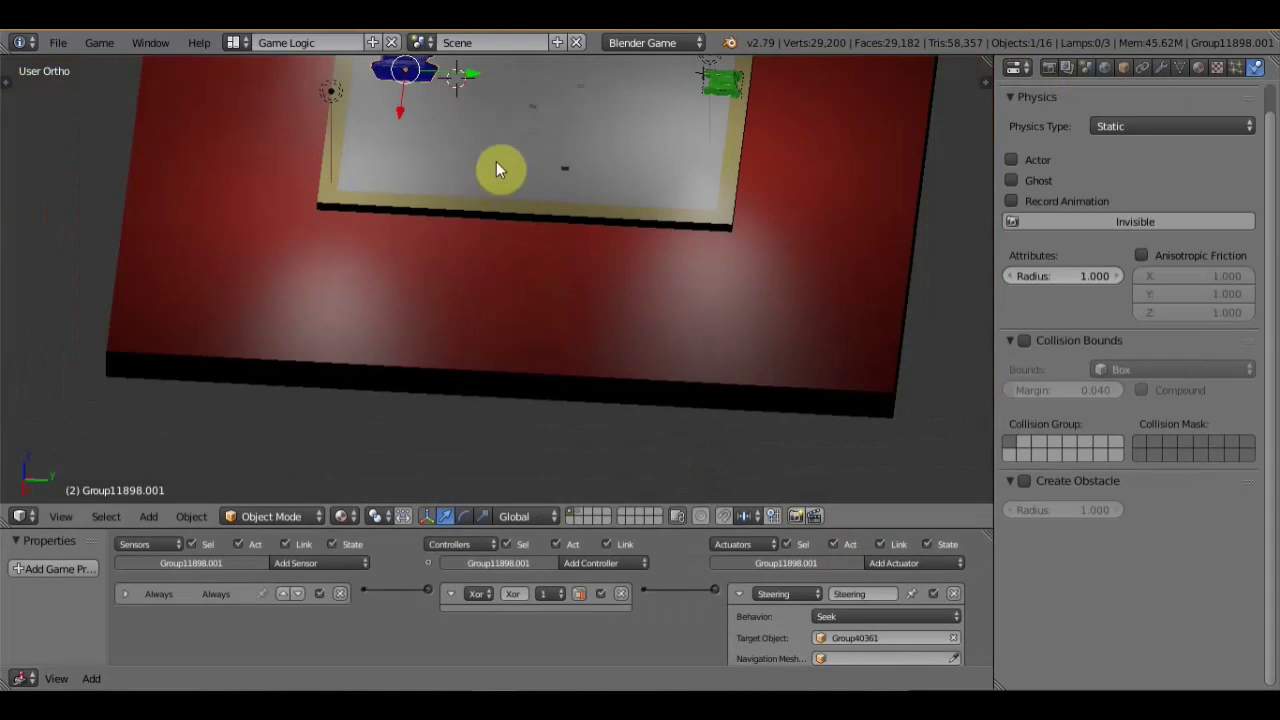
{"action": "middle_click_drag", "start_coordinate": [496, 165], "coordinate": [508, 171]}
{"action": "right_click", "coordinate": [523, 170]}
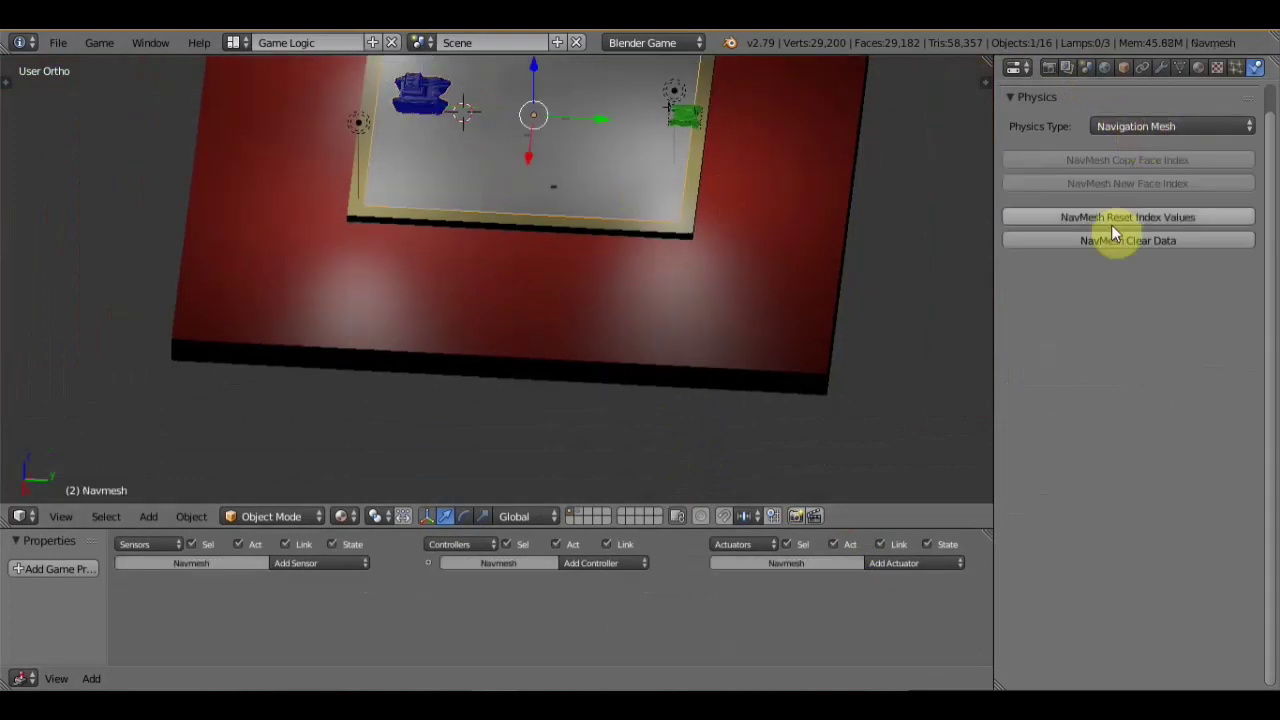
- Build the navigation mesh from the Scene tab's Navigation Mesh panel, retrying once
{"action": "left_click", "coordinate": [1084, 68]}
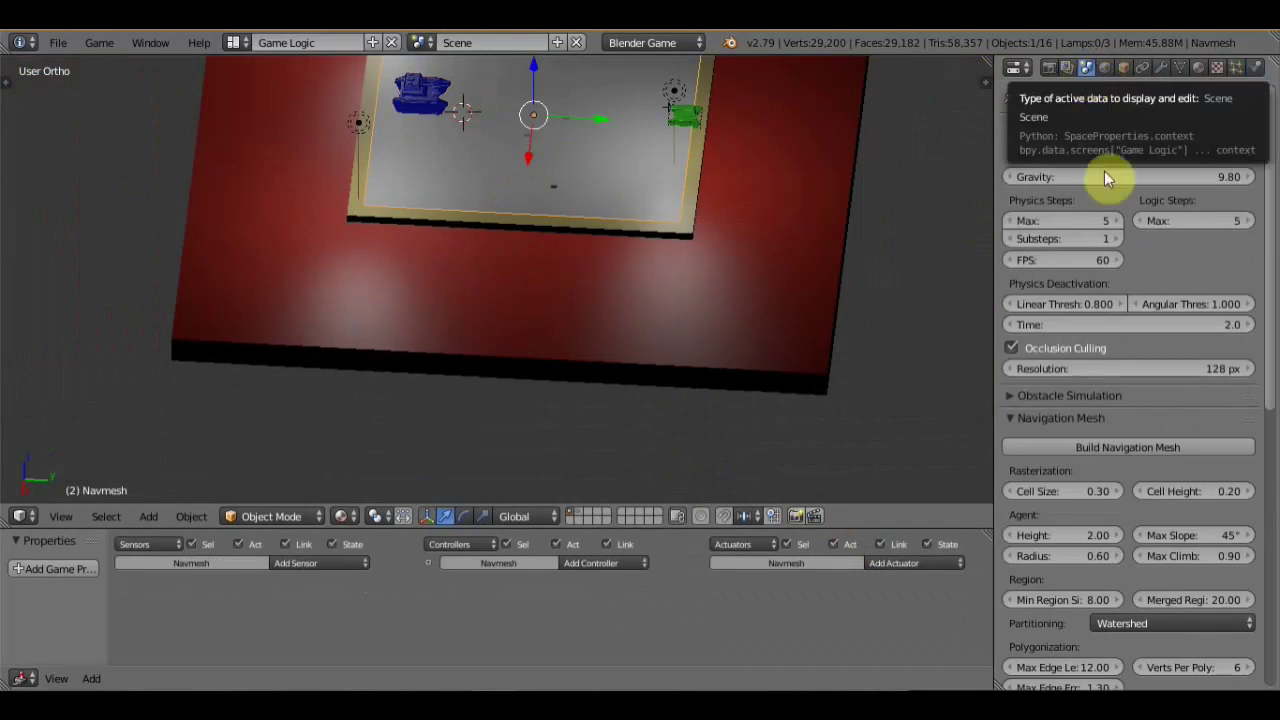
{"action": "left_click", "coordinate": [1120, 446]}
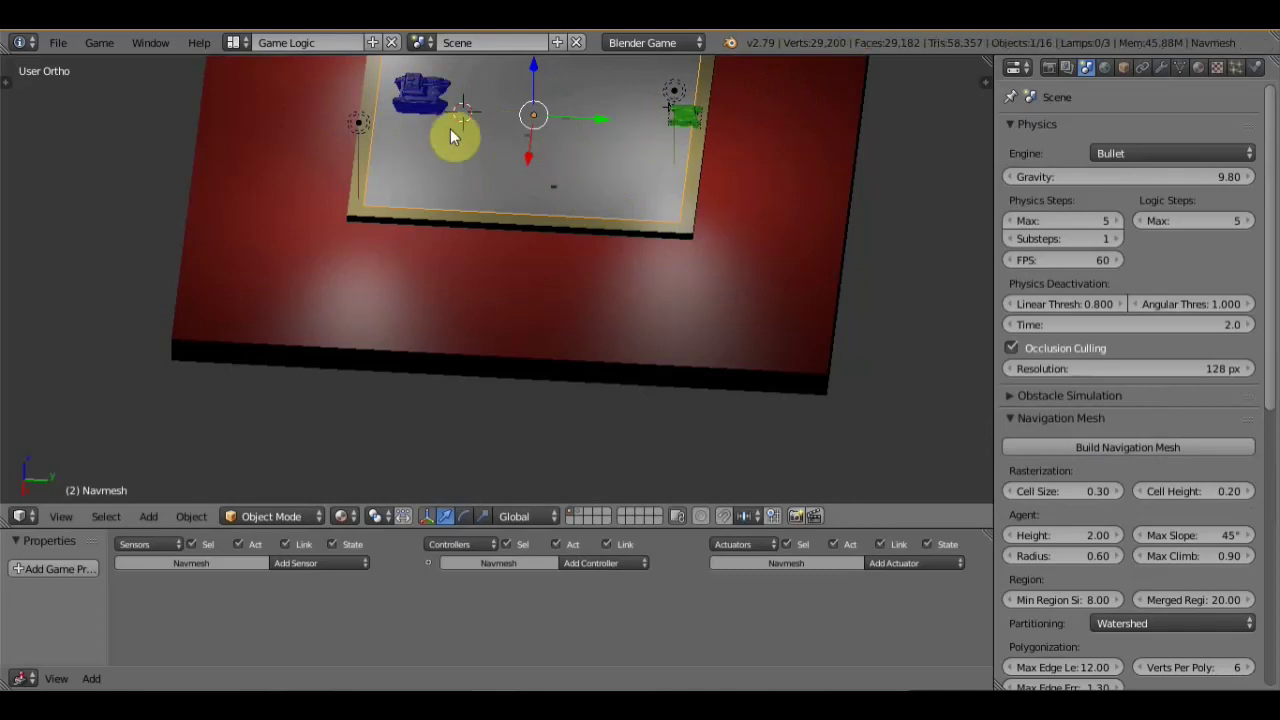
{"action": "scroll", "coordinate": [1168, 417], "scroll_direction": "down", "scroll_amount": 3}
{"action": "scroll", "coordinate": [1160, 412], "scroll_direction": "up", "scroll_amount": 2}
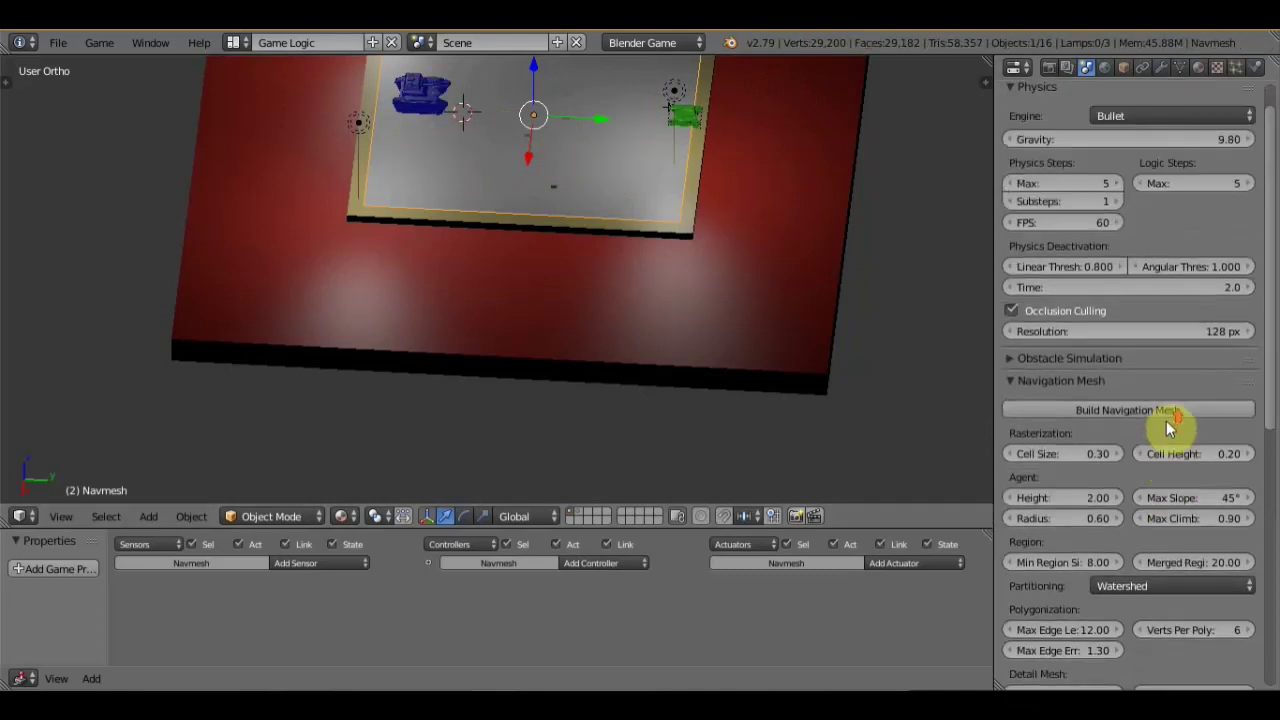
{"action": "left_click", "coordinate": [1153, 406]}
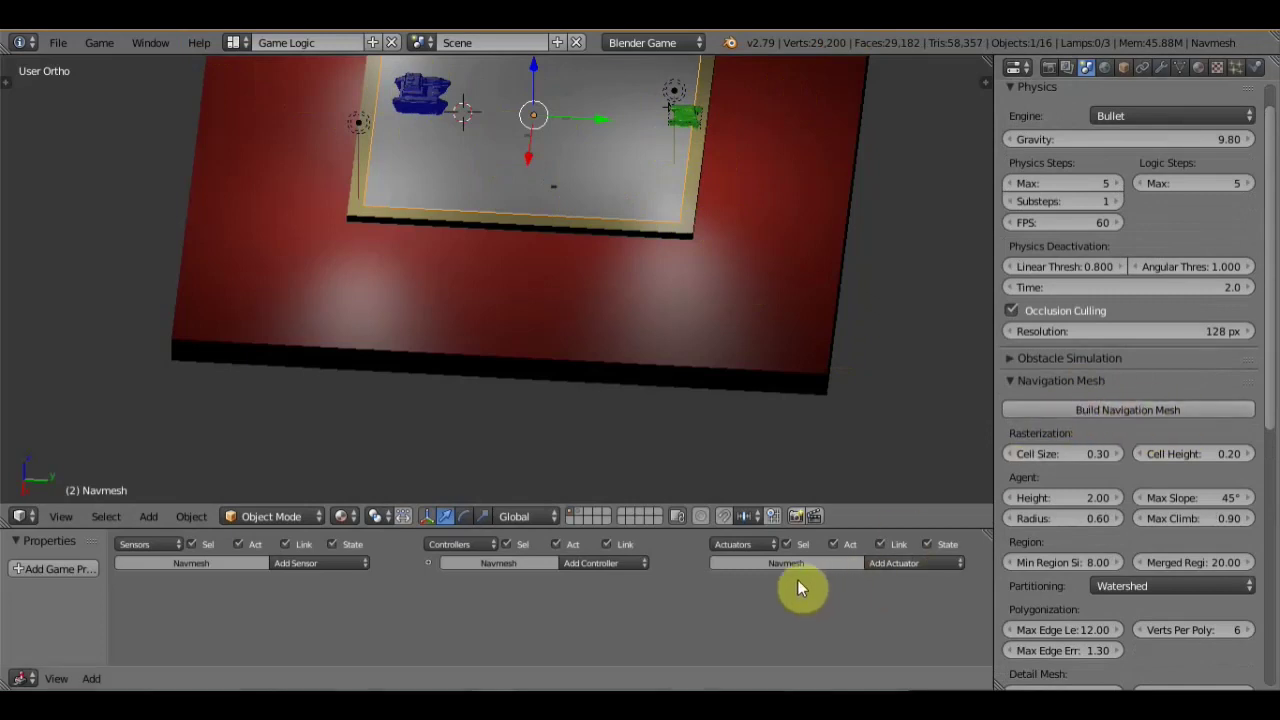
- Select the blue tank and set its Seek steering navigation mesh to Navmesh
{"action": "right_click", "coordinate": [420, 99]}
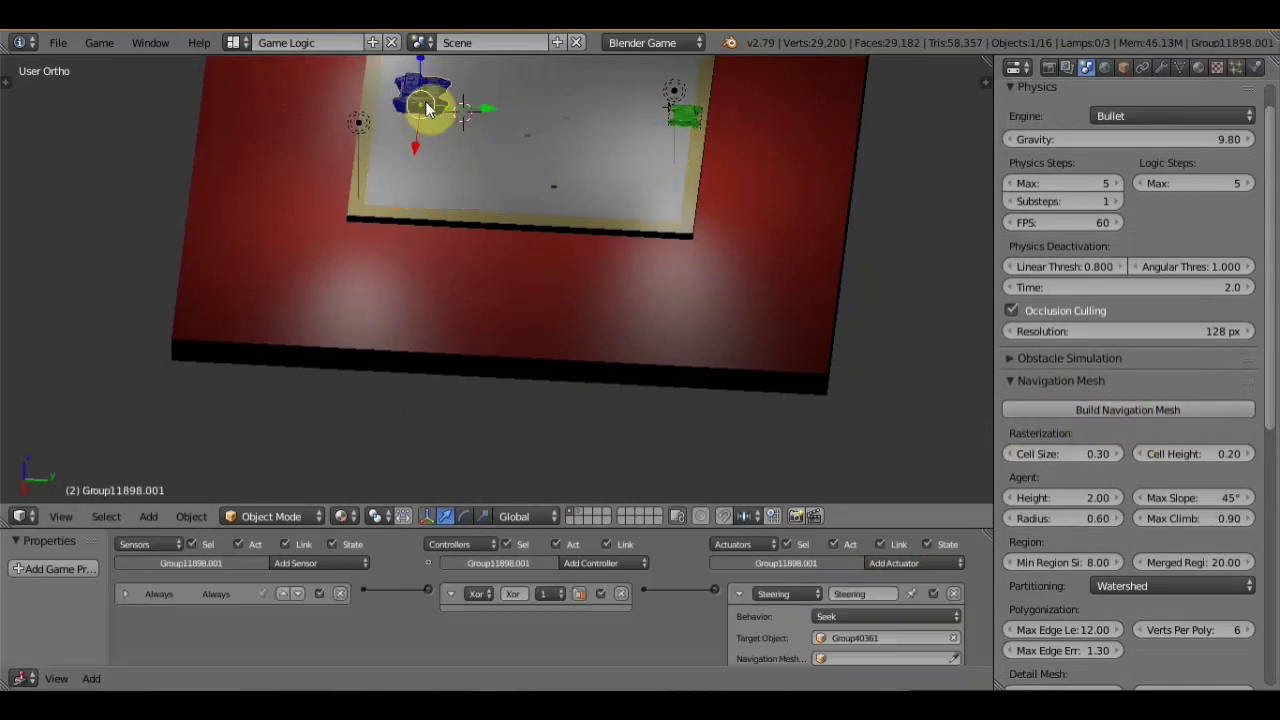
{"action": "left_click_drag", "start_coordinate": [674, 529], "coordinate": [677, 136]}
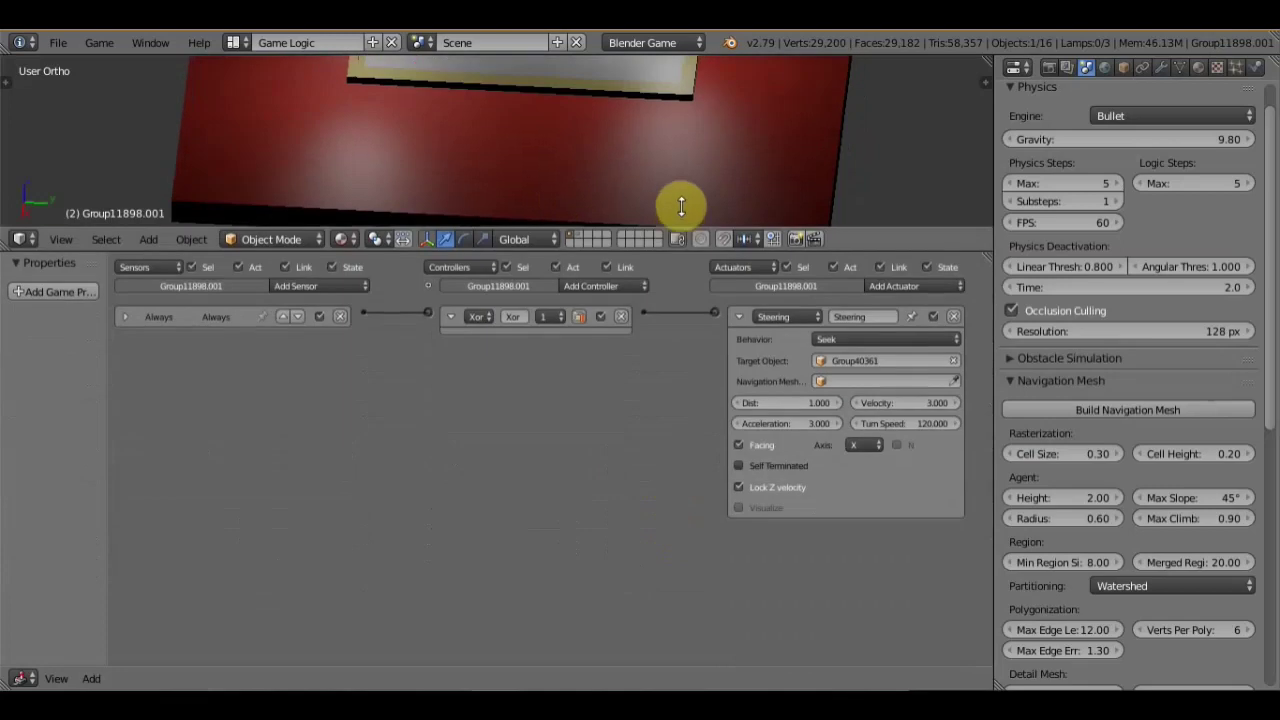
{"action": "scroll", "coordinate": [825, 232], "scroll_direction": "up", "scroll_amount": 3}
{"action": "mouse_move", "coordinate": [706, 417]}
{"action": "middle_mouse_down"}
{"action": "mouse_move", "coordinate": [455, 401]}
{"action": "mouse_move", "coordinate": [669, 355]}
{"action": "mouse_move", "coordinate": [497, 365]}
{"action": "middle_mouse_up"}
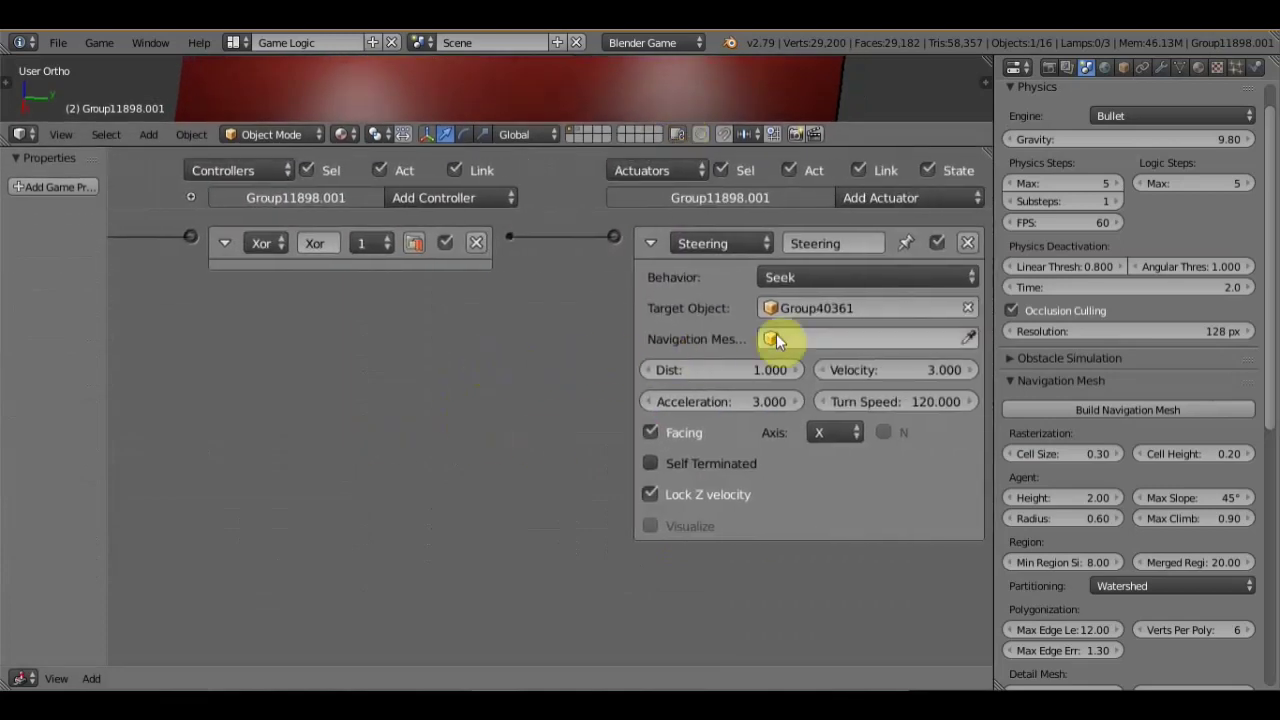
{"action": "left_click", "coordinate": [886, 345]}
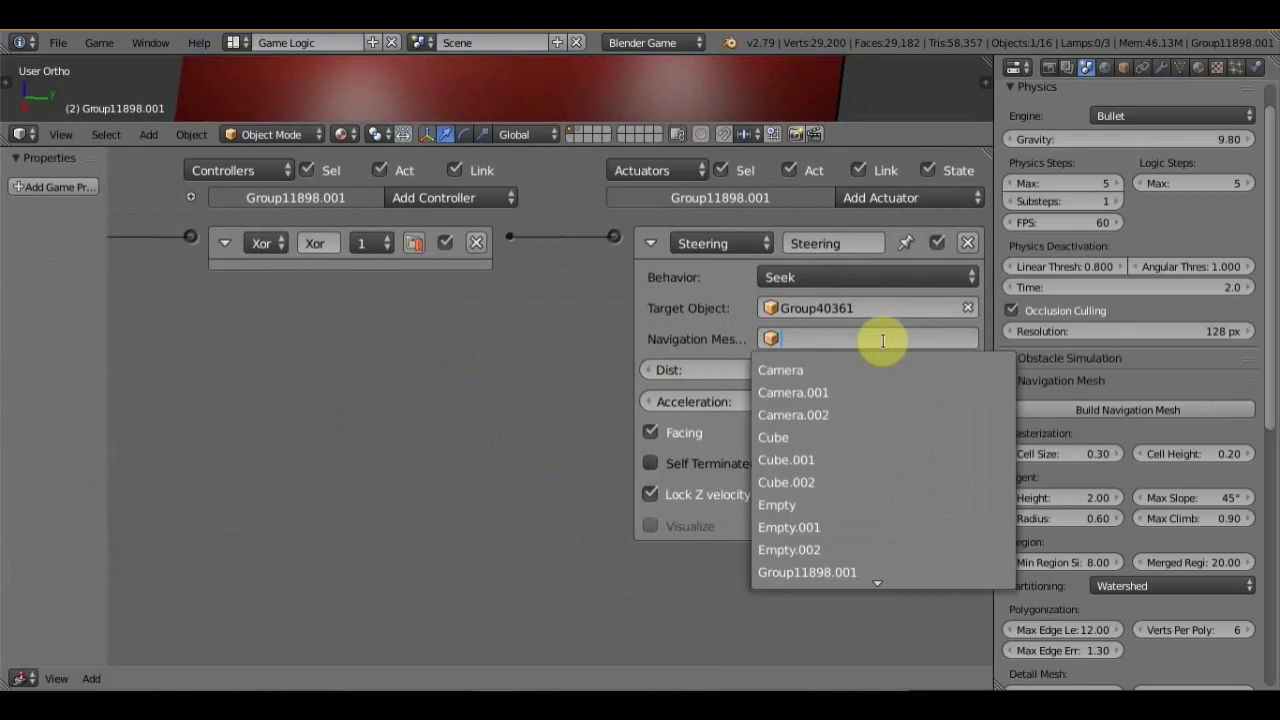
{"action": "scroll", "coordinate": [860, 453], "scroll_direction": "down", "scroll_amount": 5}
{"action": "scroll", "coordinate": [860, 453], "scroll_direction": "down", "scroll_amount": 4}
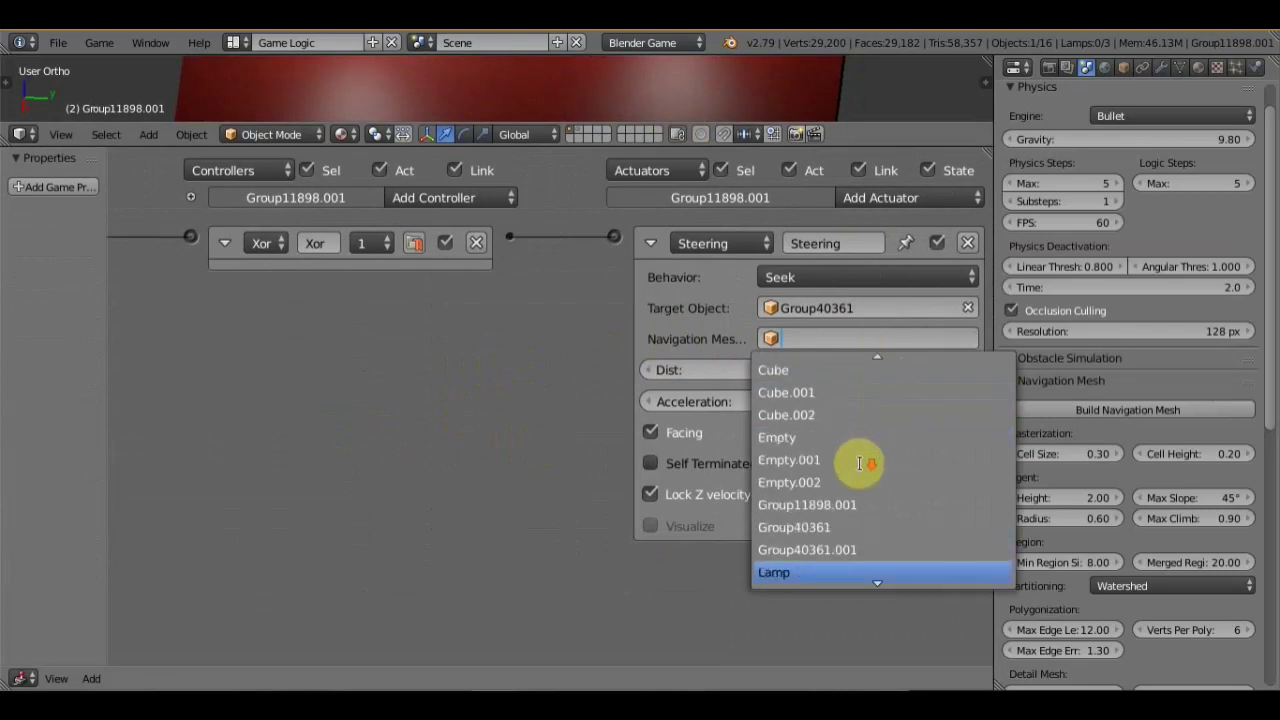
{"action": "scroll", "coordinate": [856, 465], "scroll_direction": "down", "scroll_amount": 4}
{"action": "scroll", "coordinate": [858, 506], "scroll_direction": "down", "scroll_amount": 4}
{"action": "scroll", "coordinate": [860, 508], "scroll_direction": "down", "scroll_amount": 3}
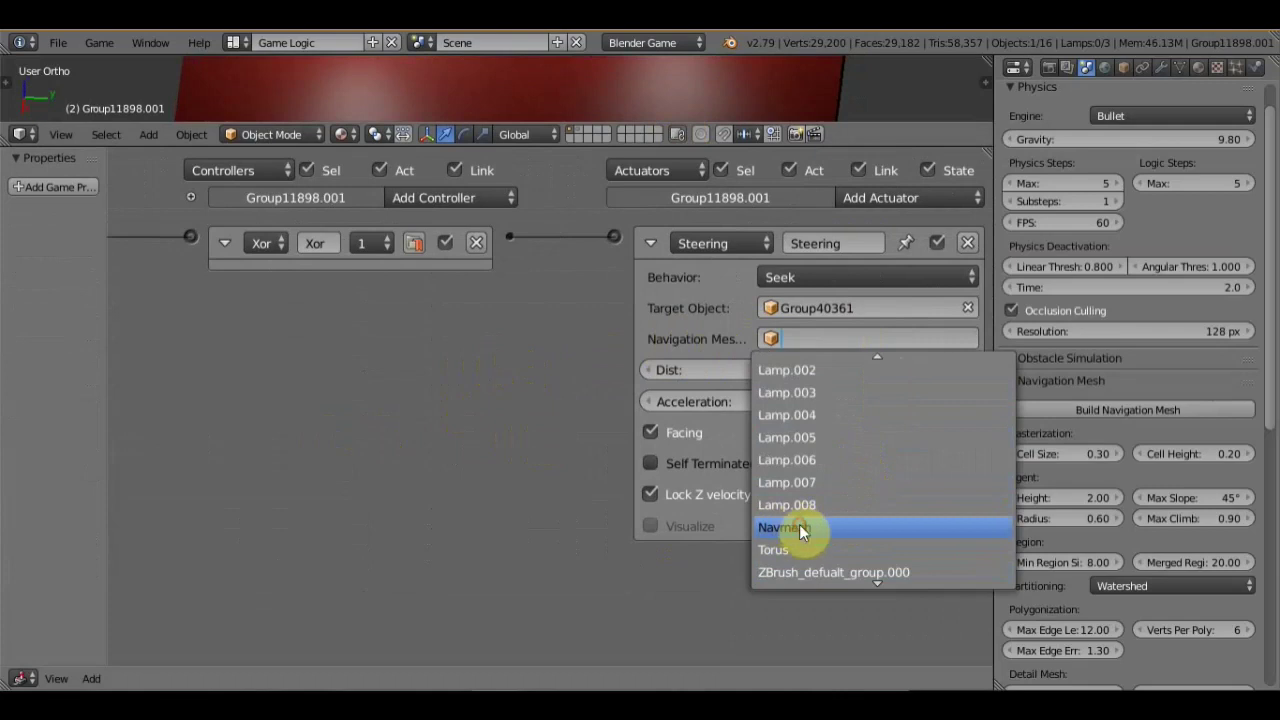
{"action": "left_click", "coordinate": [785, 527]}
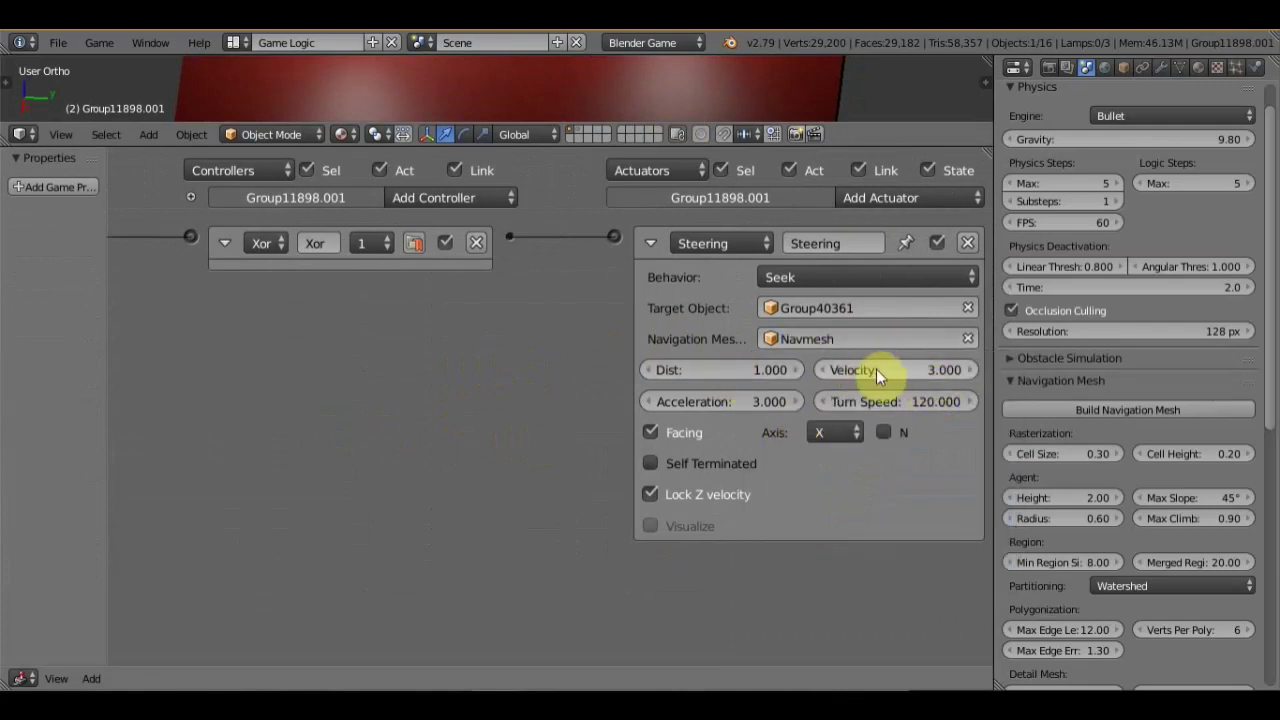
- Set the steering velocity to 1 and turn off Lock Z velocity and Facing
{"action": "left_click", "coordinate": [911, 369]}
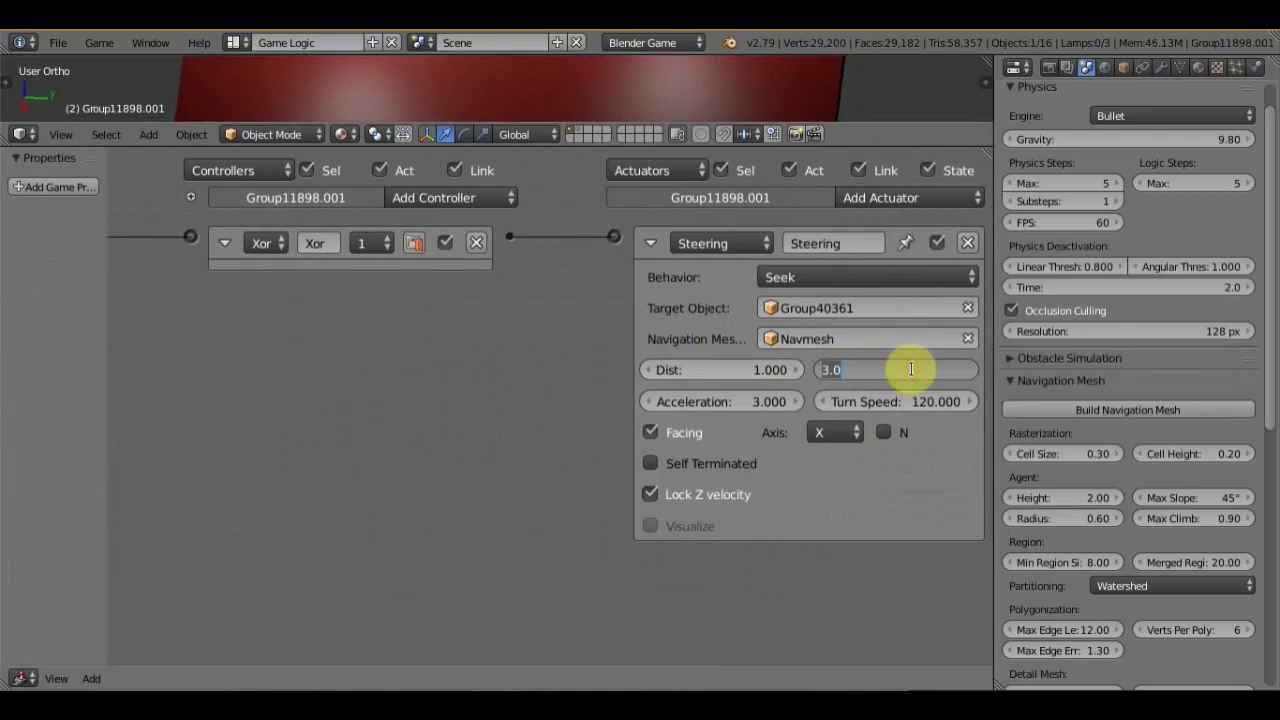
{"action": "type", "text": "1"}
{"action": "key", "text": "Return"}
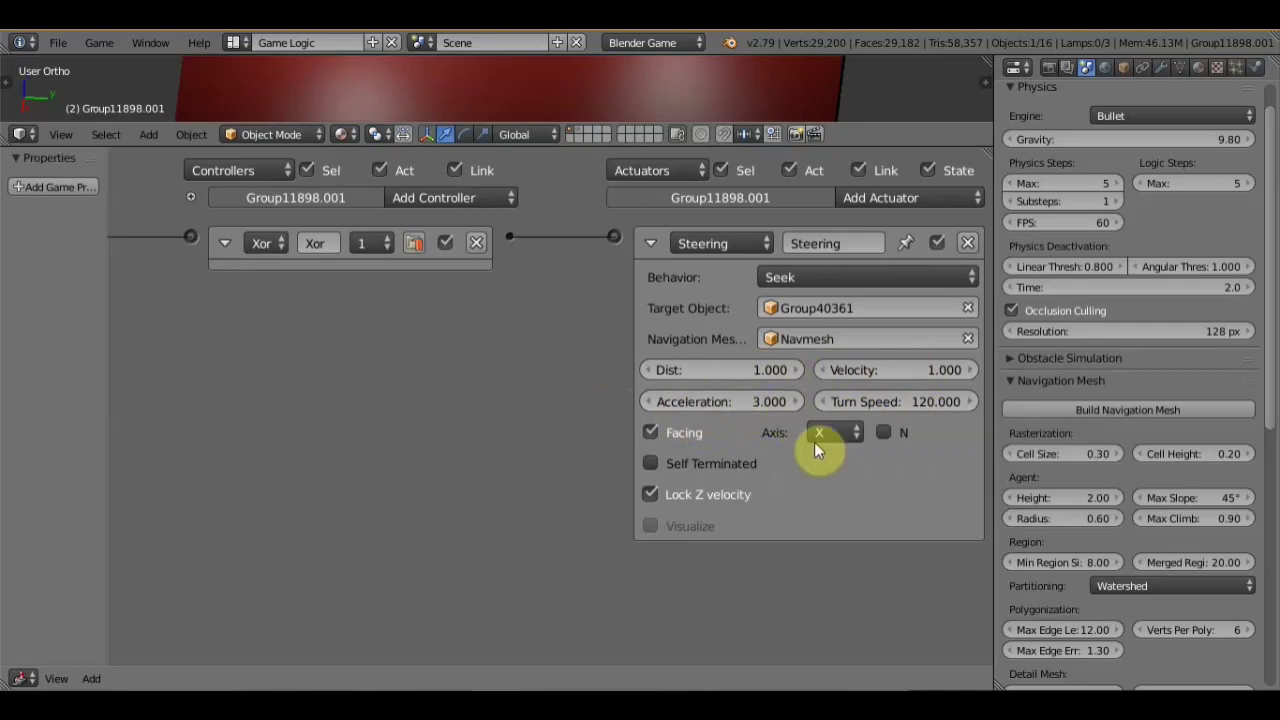
{"action": "left_click", "coordinate": [651, 494]}
{"action": "left_click", "coordinate": [652, 432]}
{"action": "scroll", "coordinate": [619, 398], "scroll_direction": "down", "scroll_amount": 2}
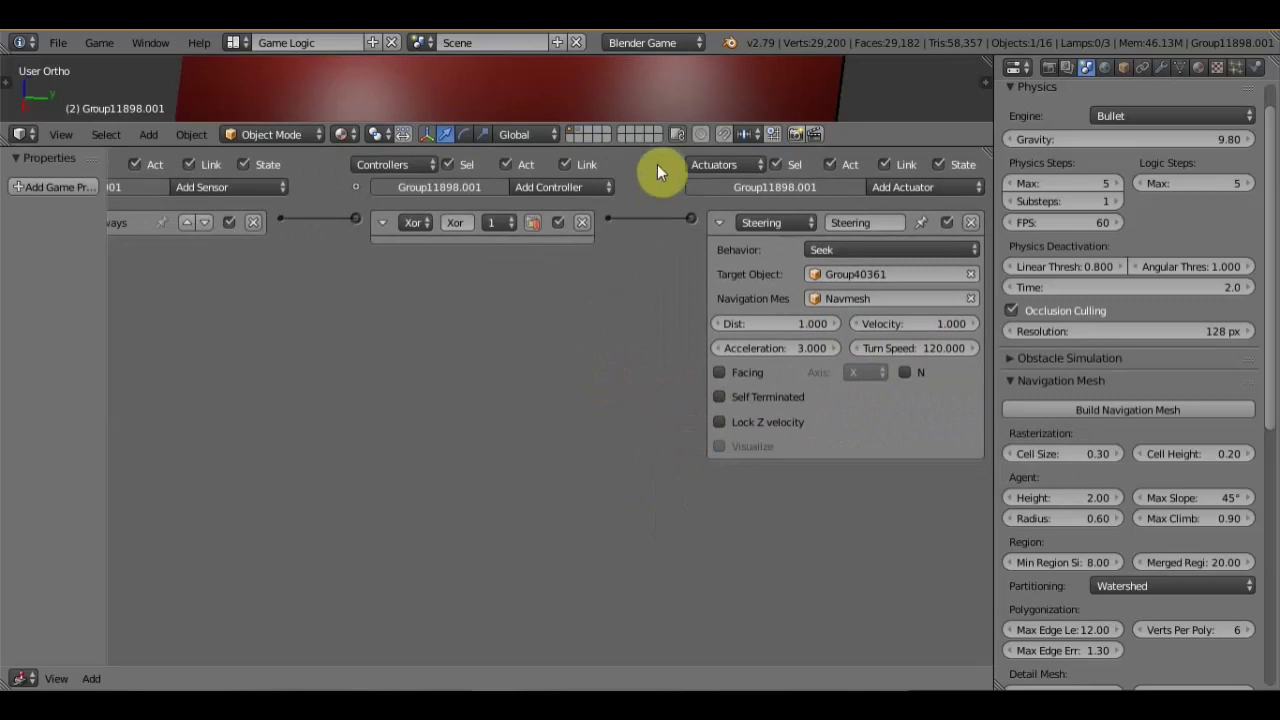
- Make the 3D view taller, then orbit and zoom until both tanks are framed at a tilt
{"action": "left_click_drag", "start_coordinate": [809, 125], "coordinate": [797, 475]}
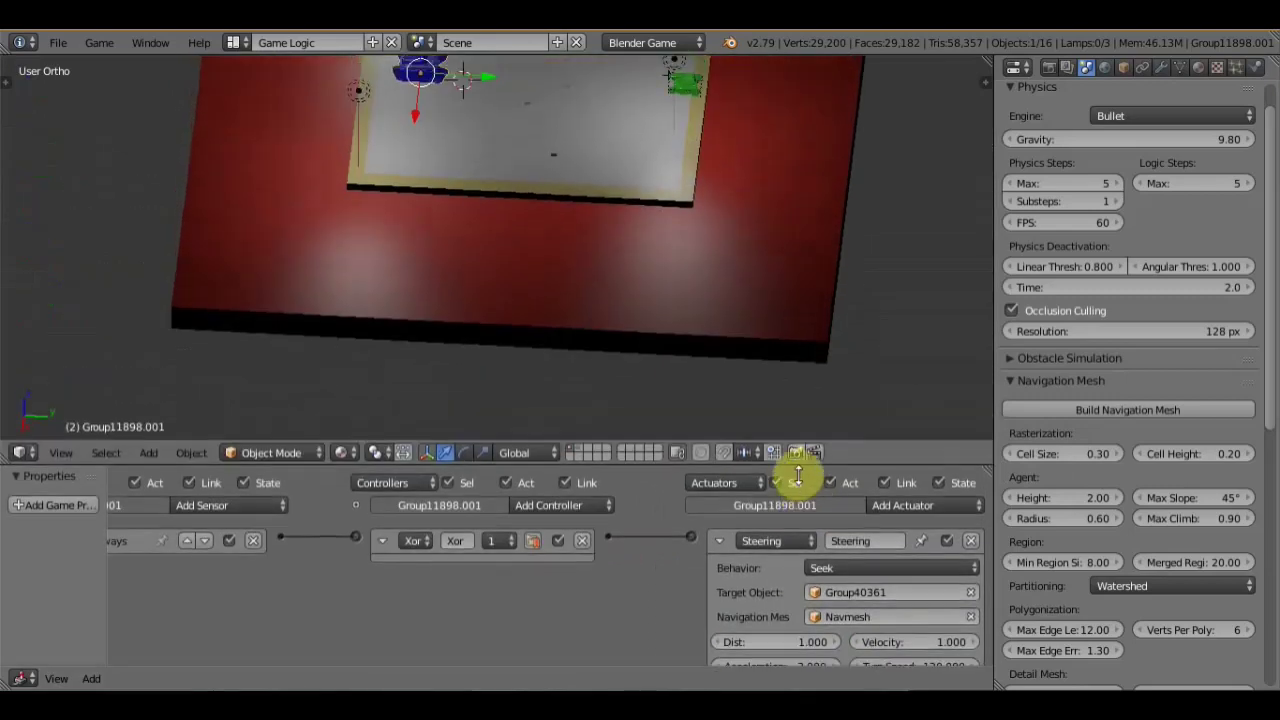
{"action": "scroll", "coordinate": [732, 249], "scroll_direction": "down", "scroll_amount": 3}
{"action": "middle_click_drag", "start_coordinate": [732, 249], "coordinate": [687, 240]}
{"action": "scroll", "coordinate": [687, 240], "scroll_direction": "up", "scroll_amount": 3}
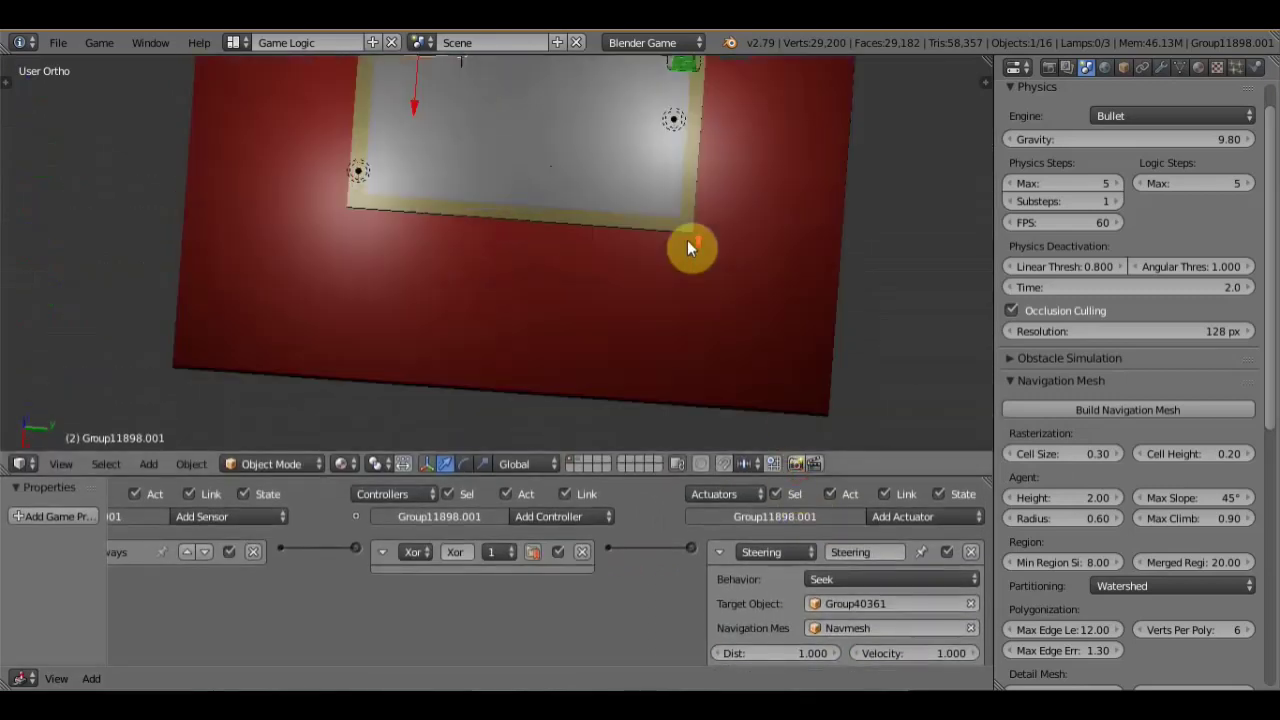
{"action": "scroll", "coordinate": [687, 242], "scroll_direction": "up", "scroll_amount": 2}
{"action": "scroll", "coordinate": [781, 192], "scroll_direction": "down", "scroll_amount": 3}
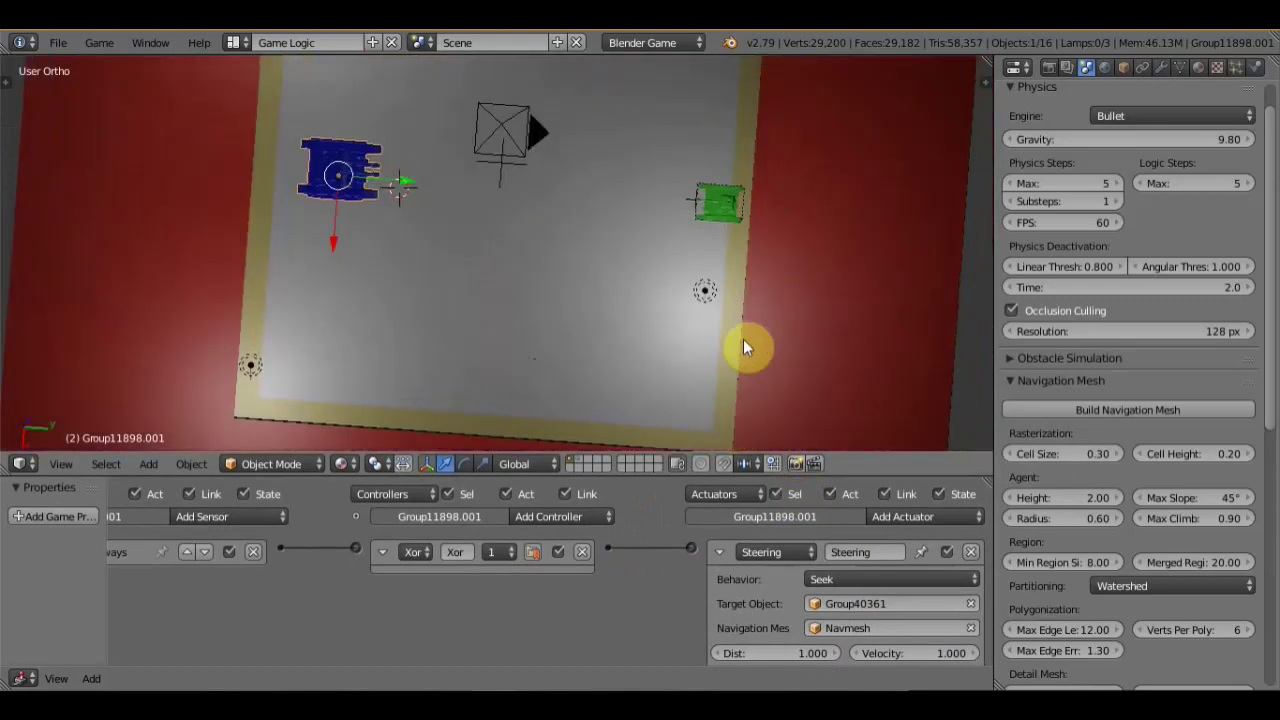
{"action": "middle_click_drag", "start_coordinate": [743, 343], "coordinate": [754, 216]}
{"action": "scroll", "coordinate": [754, 216], "scroll_direction": "up", "scroll_amount": 3}
{"action": "scroll", "coordinate": [711, 225], "scroll_direction": "up", "scroll_amount": 1}
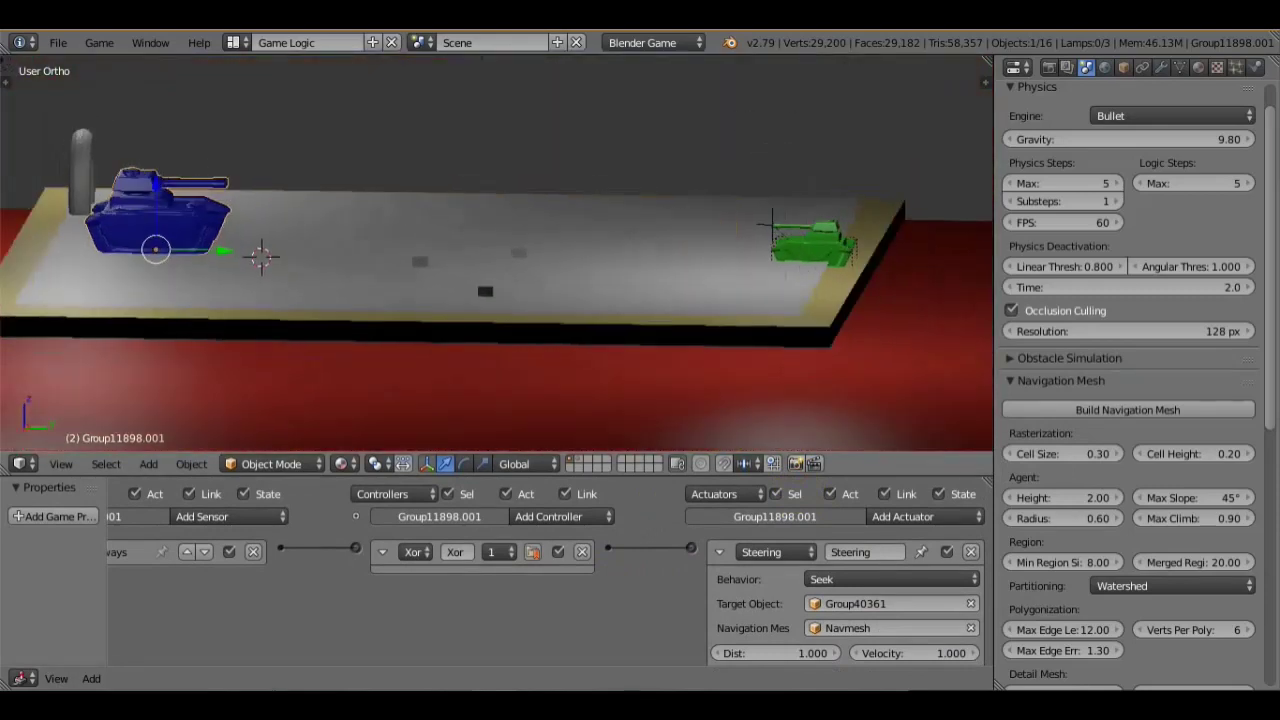
{"action": "key", "text": "p"}
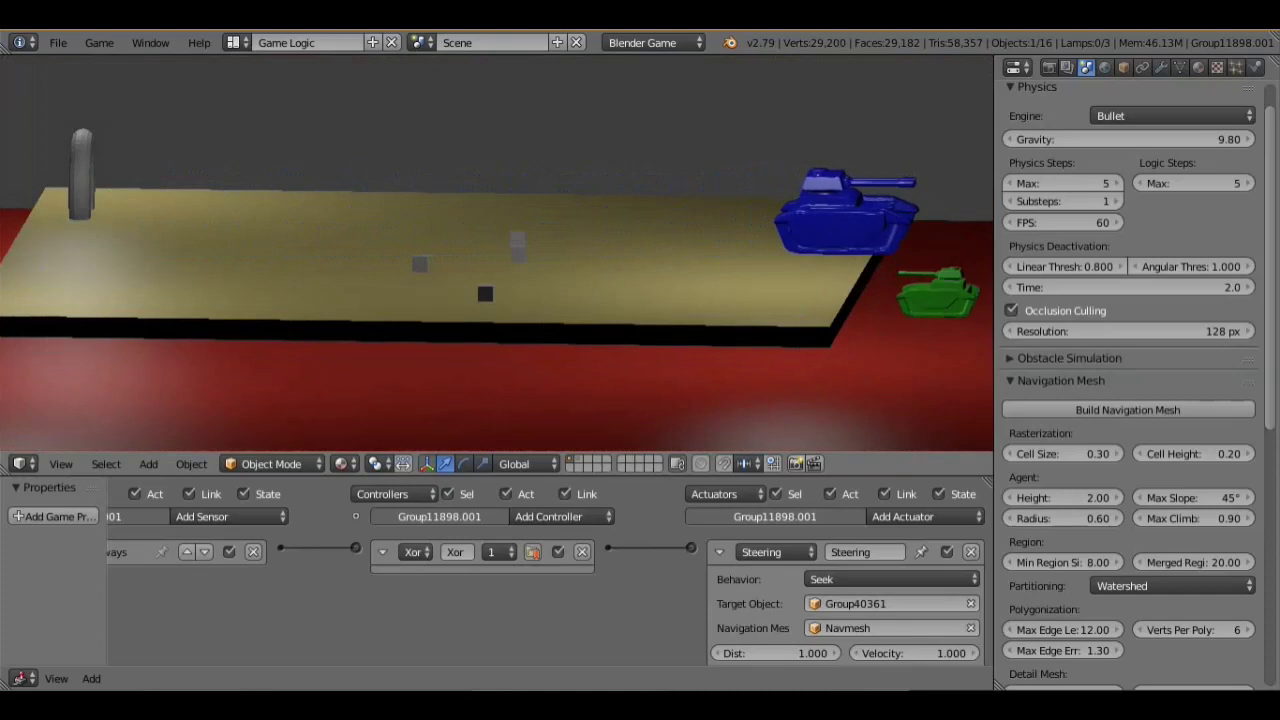
{"action": "key", "text": "Escape"}
{"action": "key", "text": "Escape"}
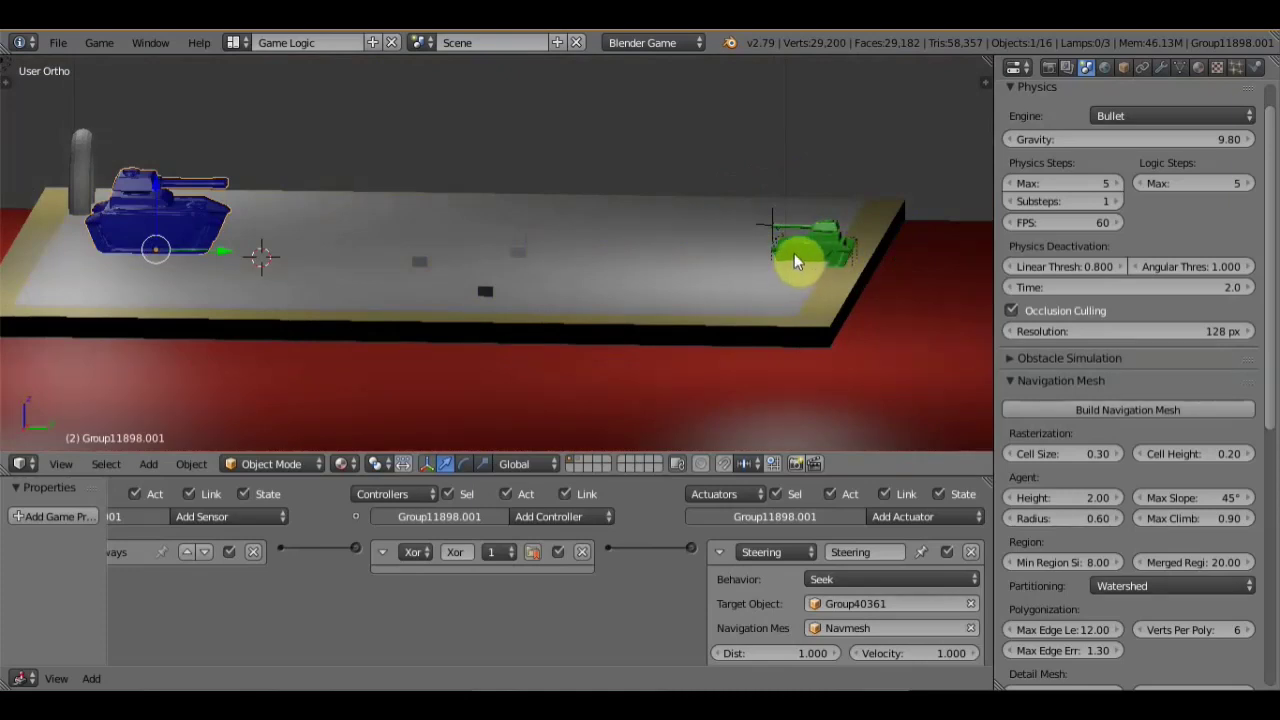
{"action": "scroll", "coordinate": [690, 325], "scroll_direction": "down", "scroll_amount": 2}
{"action": "scroll", "coordinate": [672, 350], "scroll_direction": "down", "scroll_amount": 2}
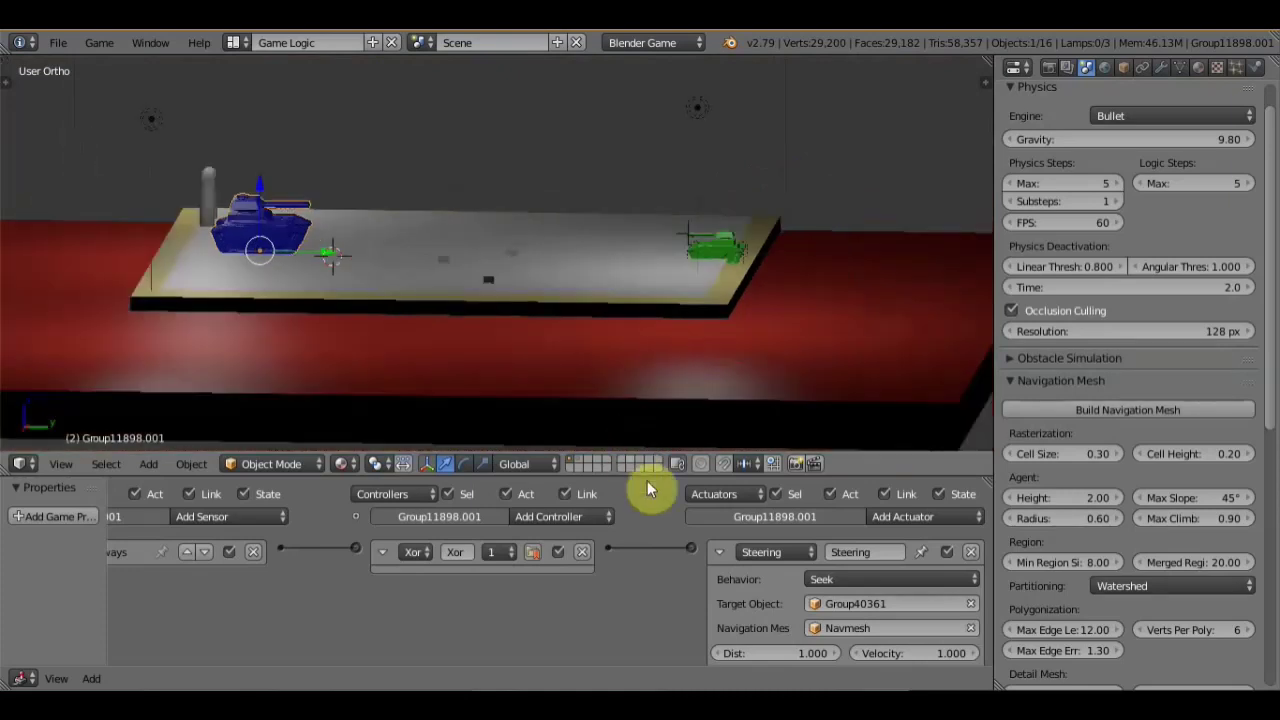
- Add a Collision sensor to the blue tank's logic
{"action": "left_click_drag", "start_coordinate": [653, 479], "coordinate": [657, 125]}
{"action": "scroll", "coordinate": [208, 218], "scroll_direction": "up", "scroll_amount": 2}
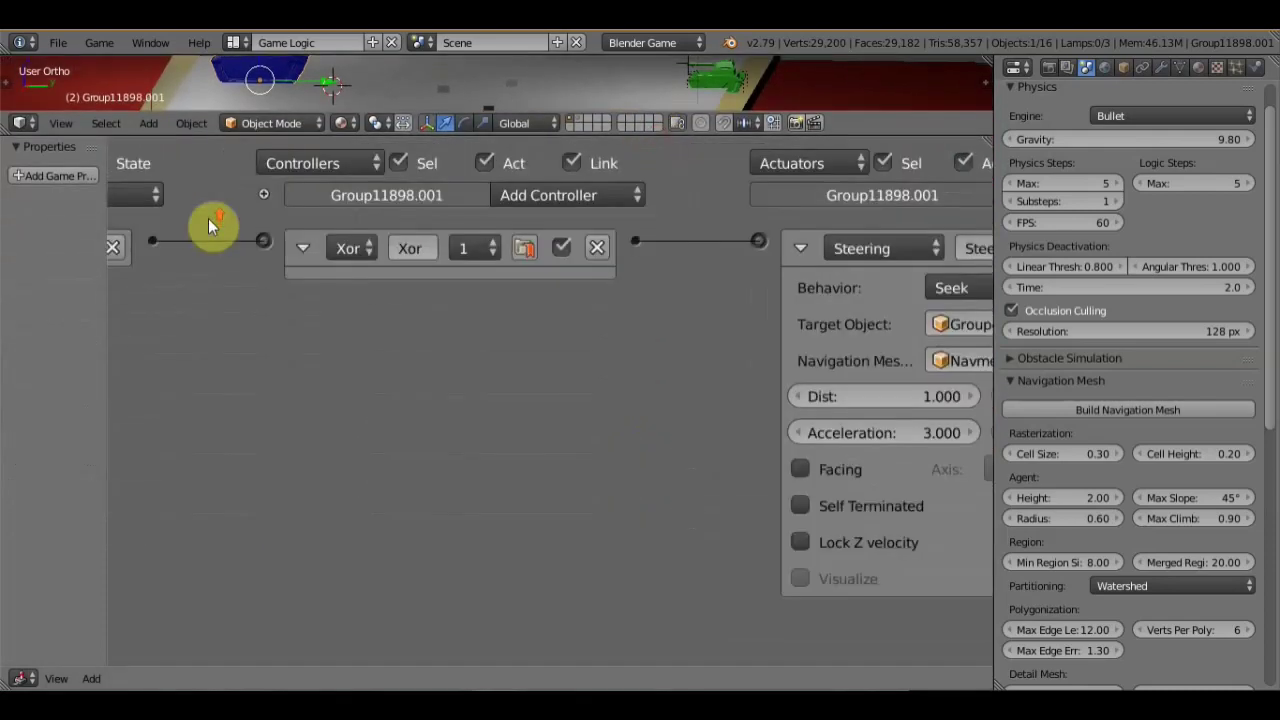
{"action": "middle_click_drag", "start_coordinate": [196, 342], "coordinate": [651, 354]}
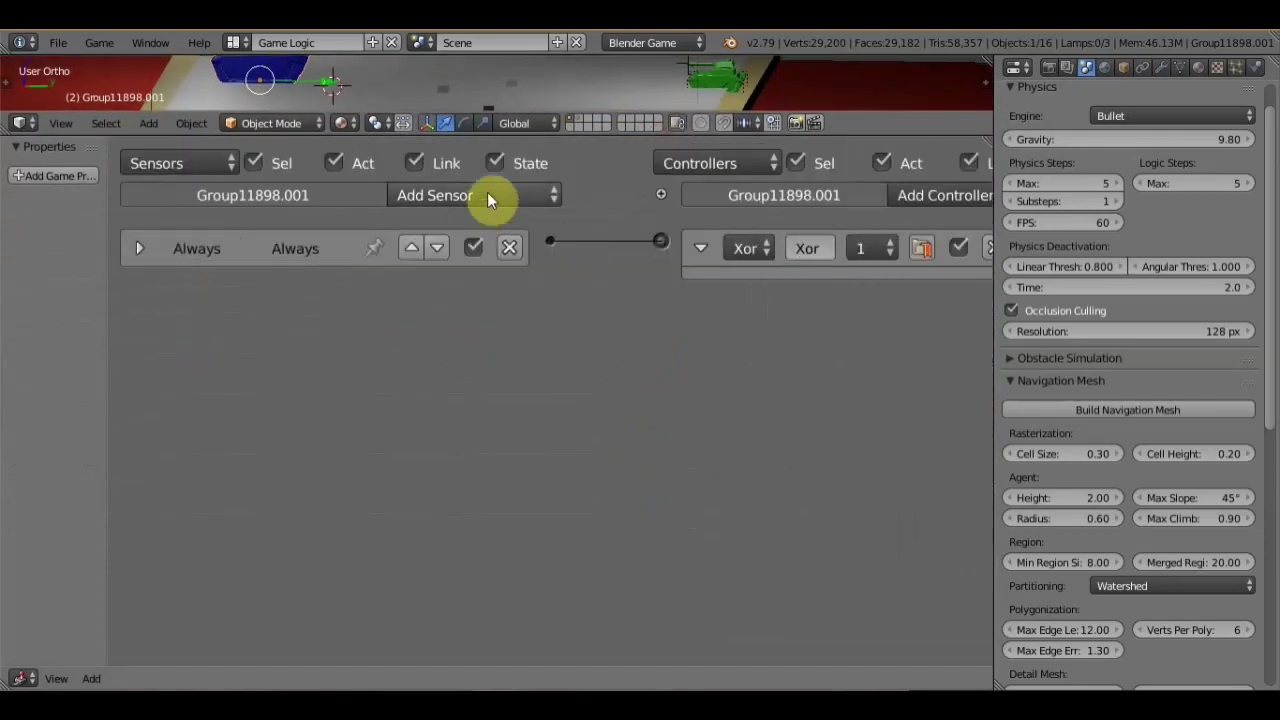
{"action": "left_click", "coordinate": [547, 198]}
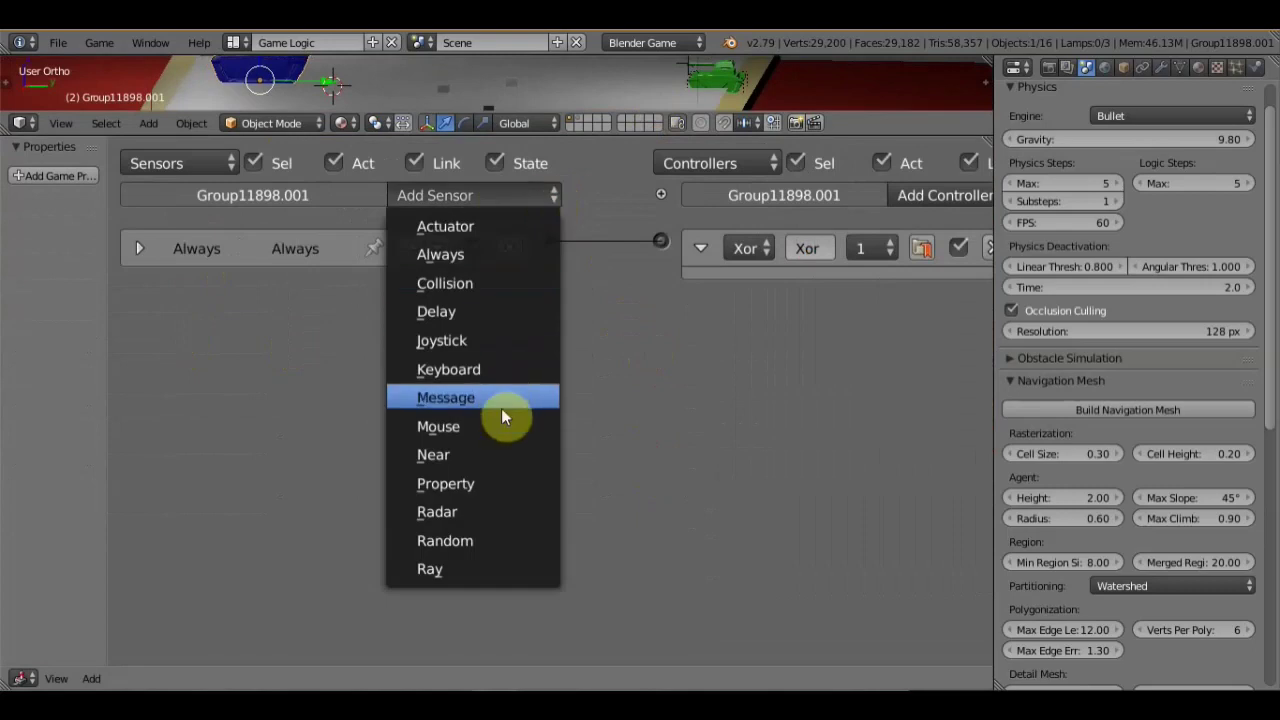
{"action": "left_click", "coordinate": [472, 283]}
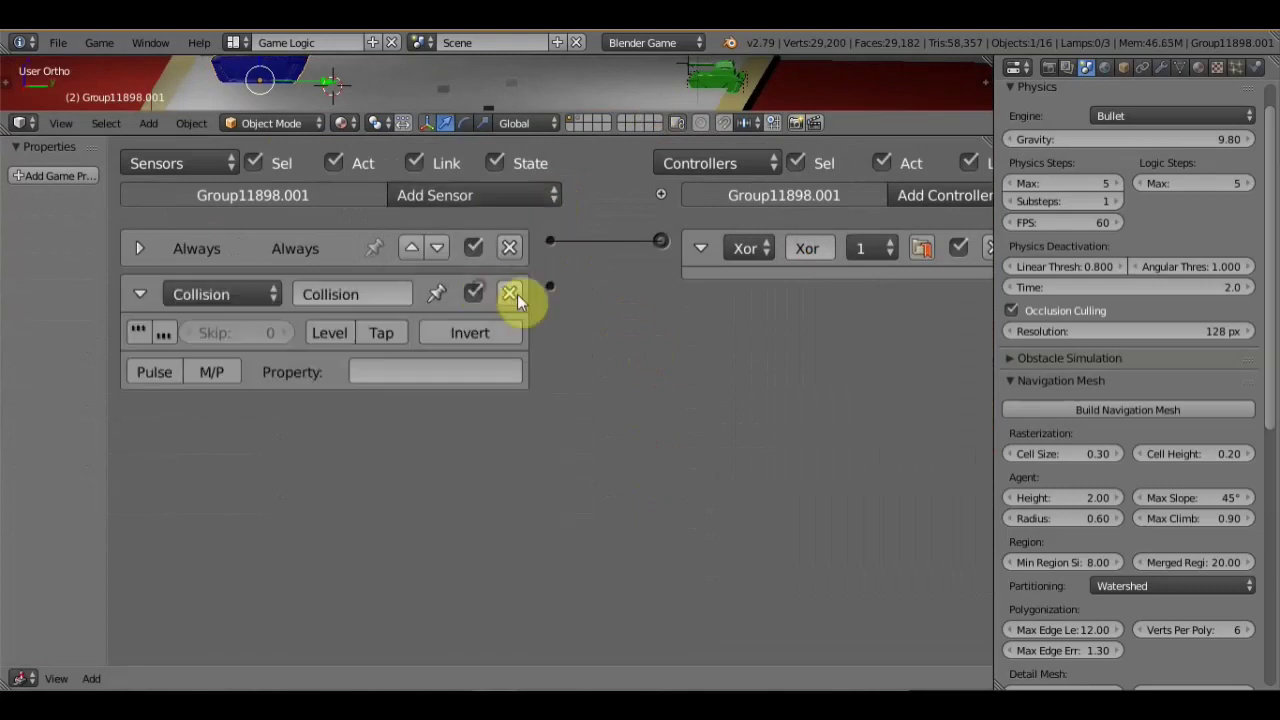
- Add an And controller to the blue tank for the collision
{"action": "scroll", "coordinate": [640, 355], "scroll_direction": "down", "scroll_amount": 1}
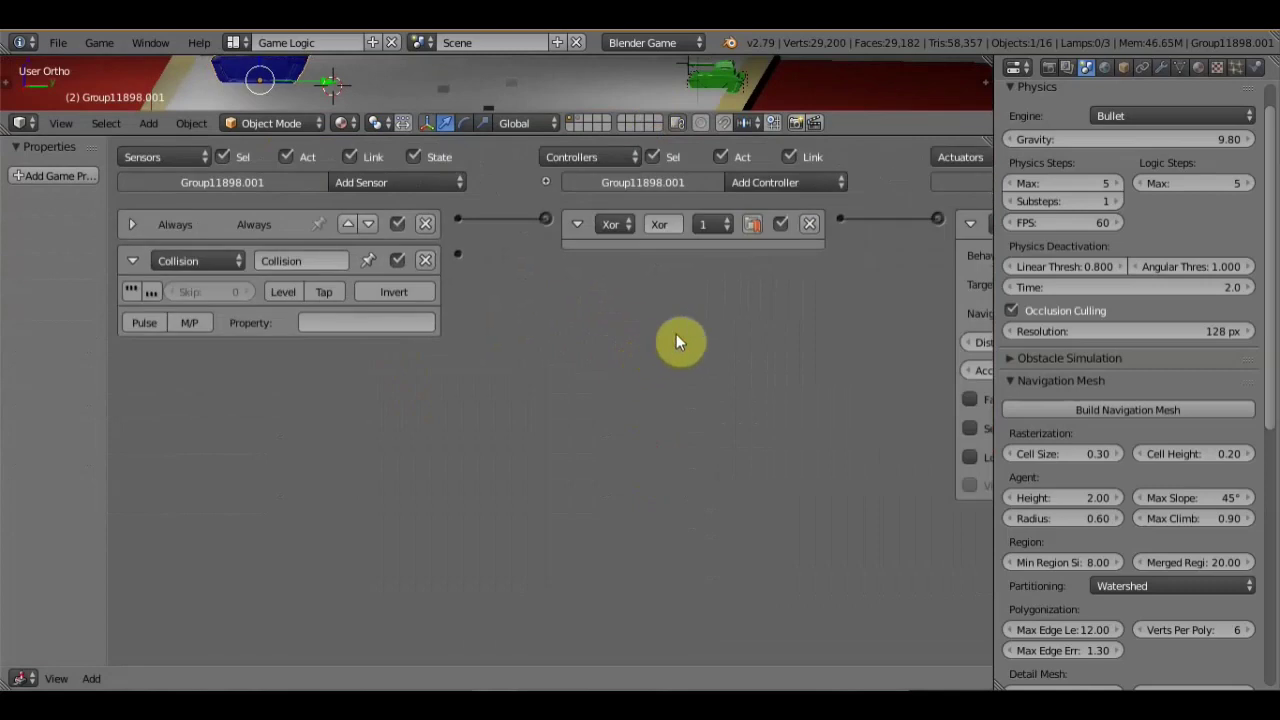
{"action": "left_click", "coordinate": [814, 184]}
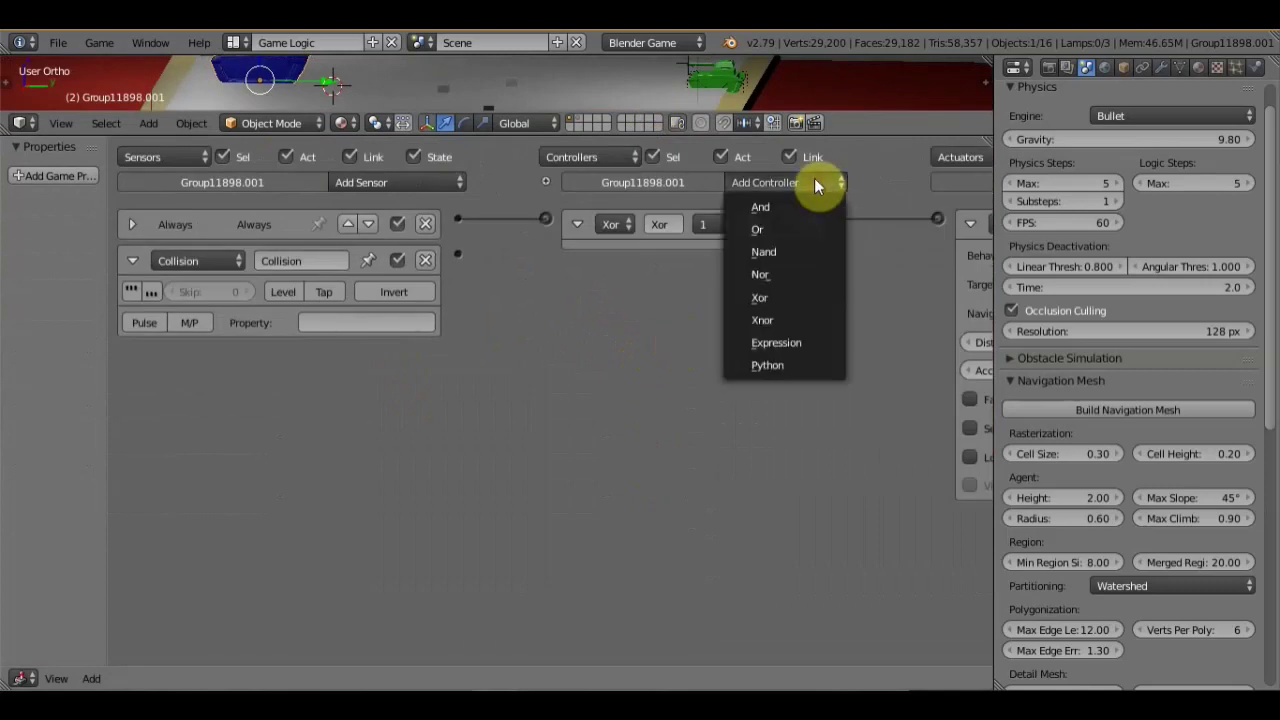
{"action": "left_click", "coordinate": [785, 208]}
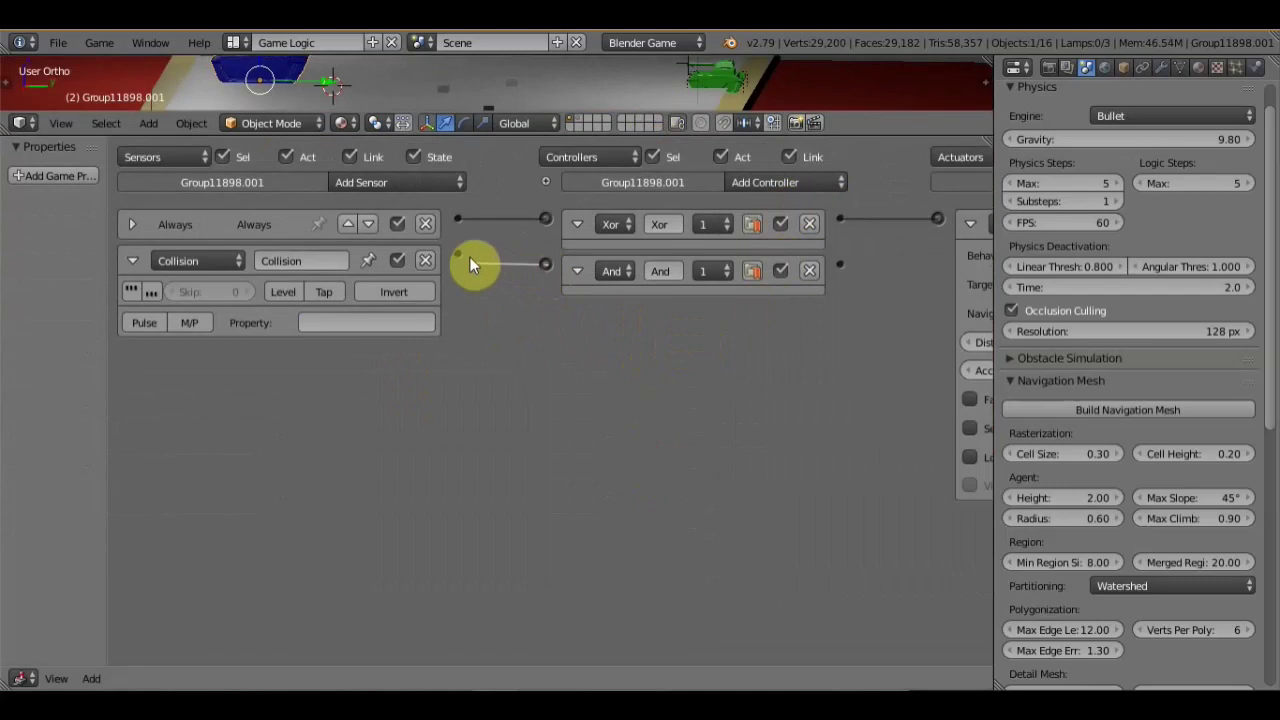
{"action": "mouse_move", "coordinate": [664, 360]}
{"action": "middle_mouse_down"}
{"action": "mouse_move", "coordinate": [288, 454]}
{"action": "mouse_move", "coordinate": [263, 414]}
{"action": "middle_mouse_up"}
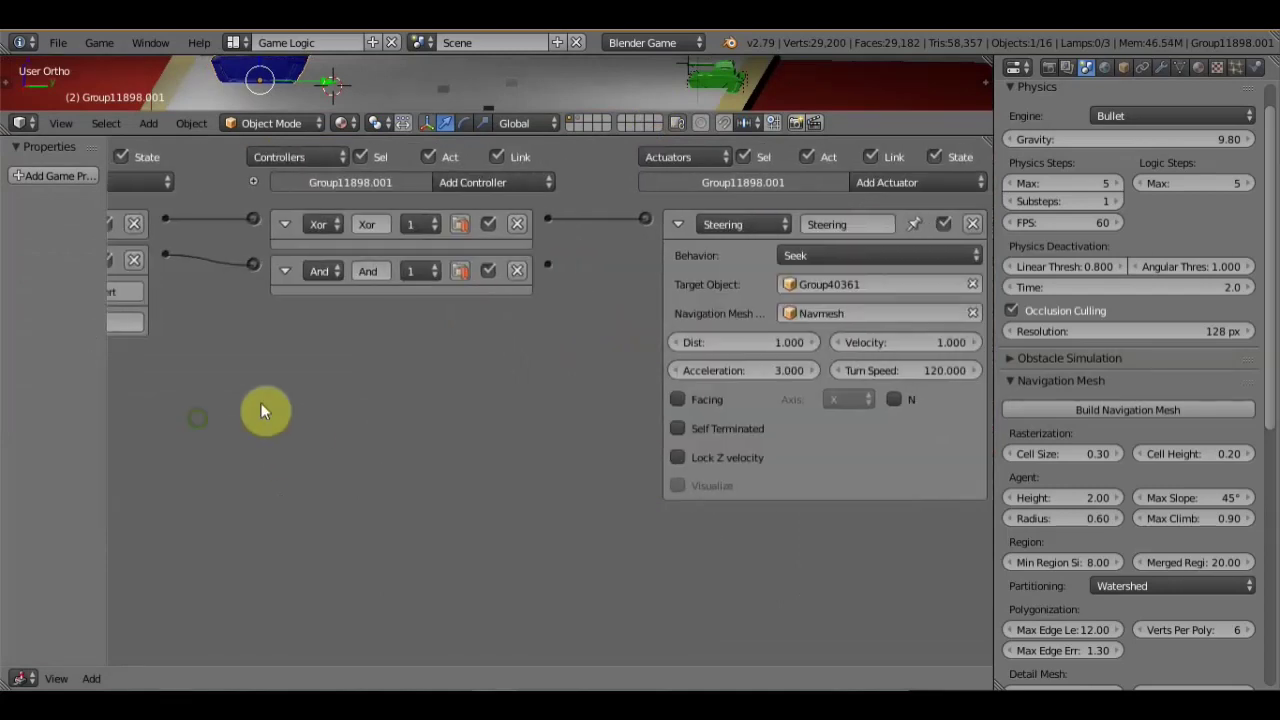
- Add a Scene actuator in Restart mode and wire the And controller into it
{"action": "left_click", "coordinate": [678, 224]}
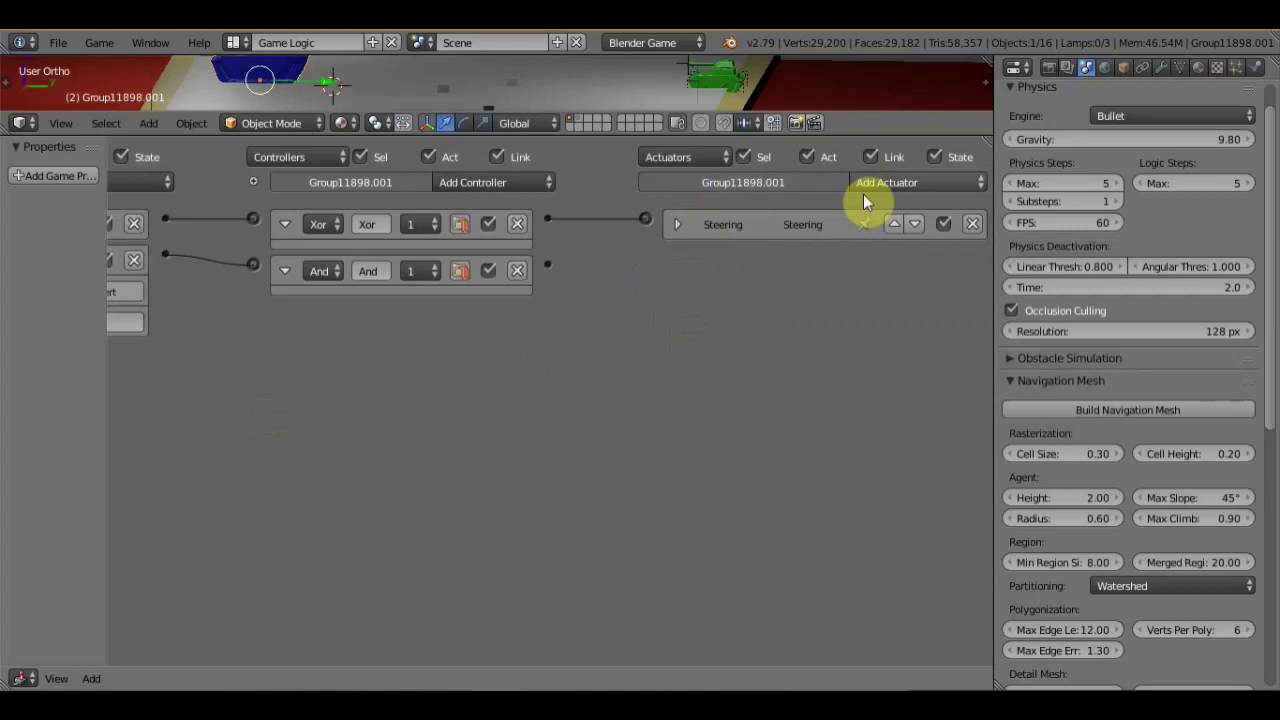
{"action": "left_click", "coordinate": [950, 183]}
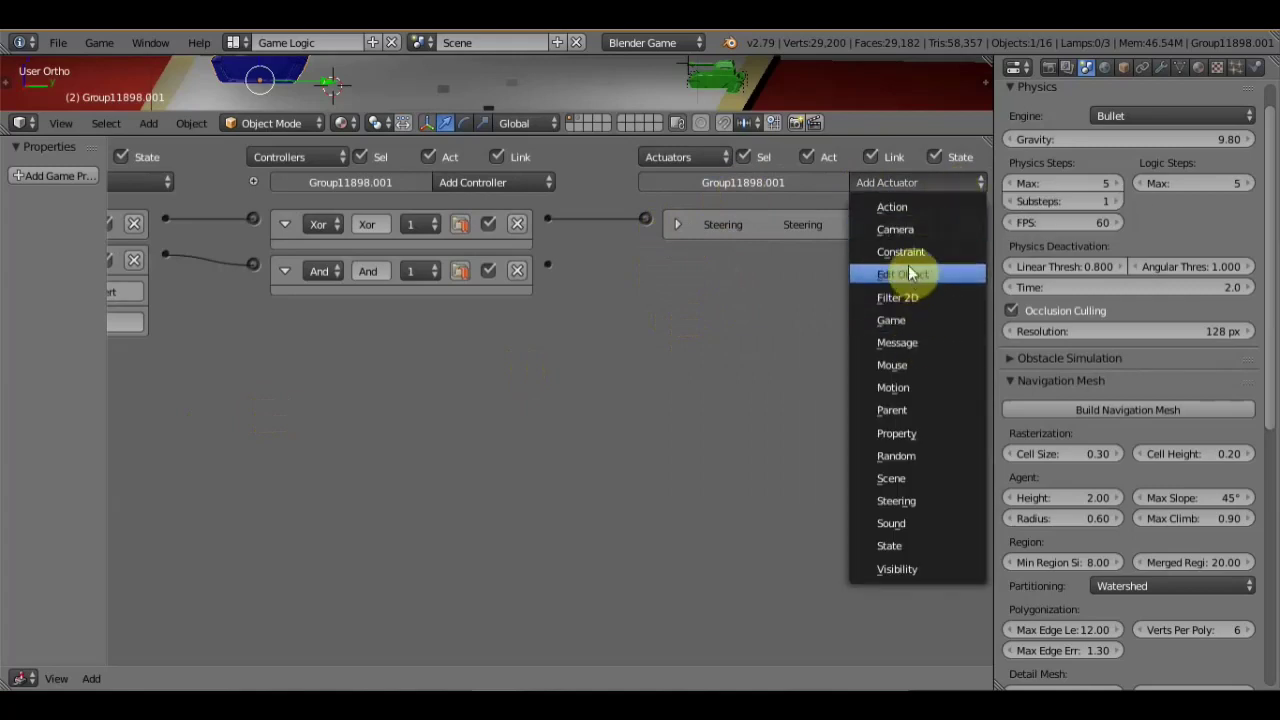
{"action": "left_click", "coordinate": [908, 479]}
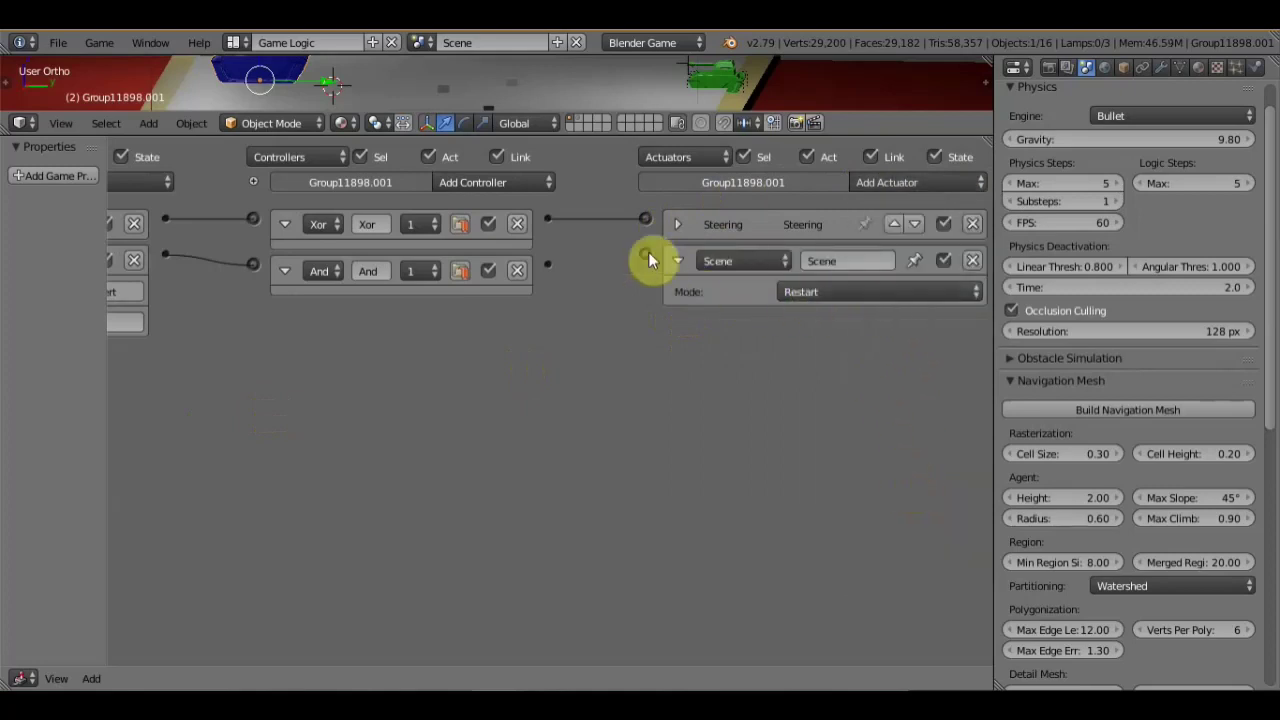
{"action": "left_click_drag", "start_coordinate": [602, 265], "coordinate": [555, 266]}
{"action": "scroll", "coordinate": [614, 349], "scroll_direction": "down", "scroll_amount": 2}
{"action": "scroll", "coordinate": [591, 354], "scroll_direction": "down", "scroll_amount": 2}
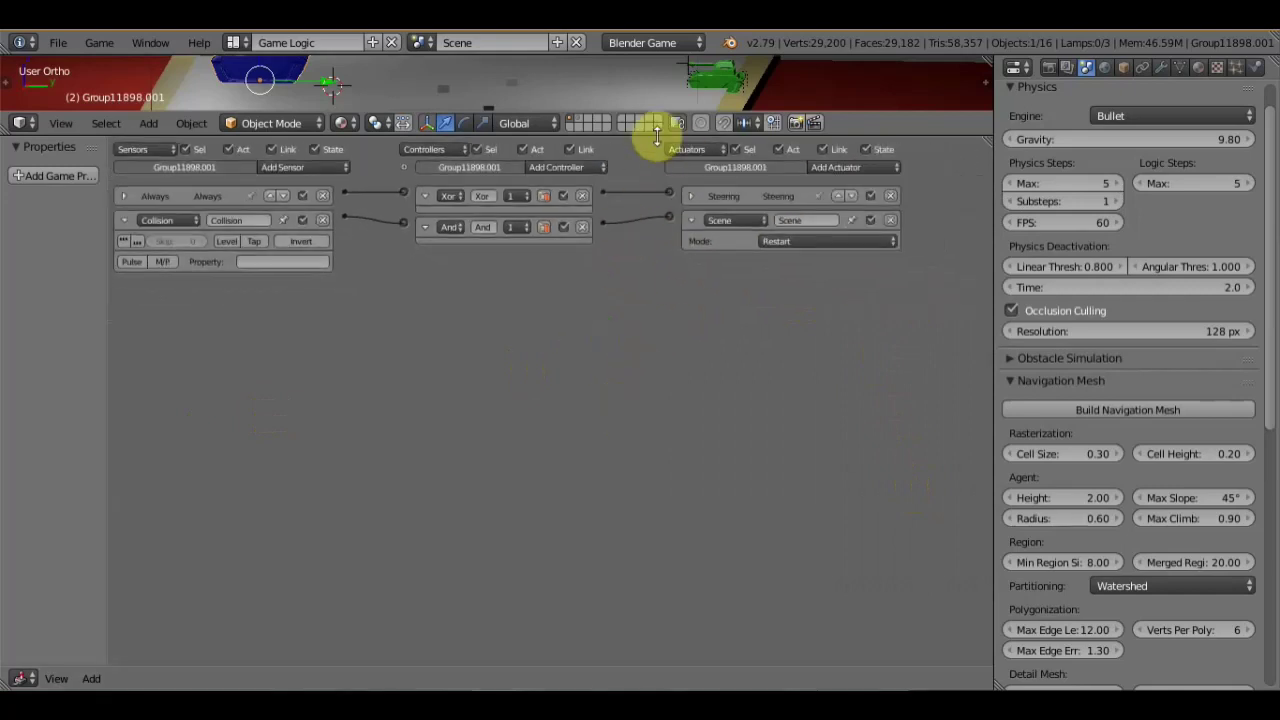
{"action": "left_click_drag", "start_coordinate": [675, 222], "coordinate": [737, 525]}
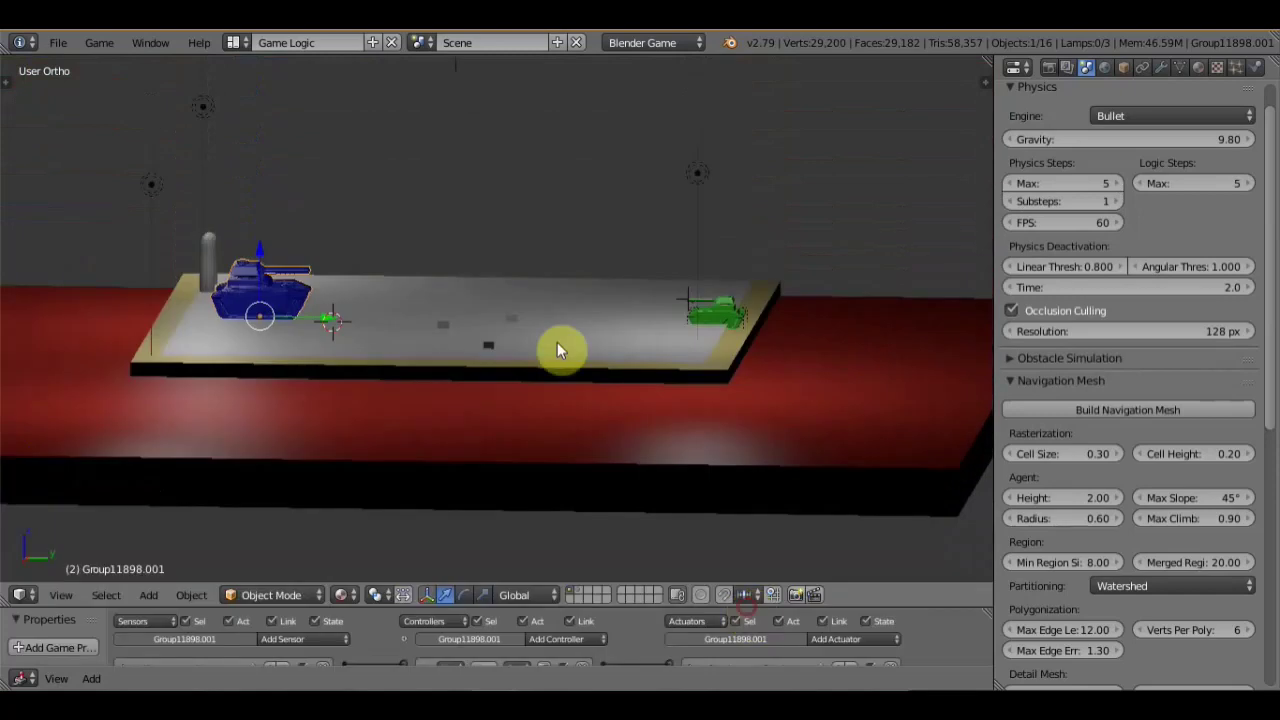
- Orbit to a top-down view of the arena and test-run the game with P, stopping with Esc
{"action": "middle_click_drag", "start_coordinate": [573, 366], "coordinate": [575, 411]}
{"action": "scroll", "coordinate": [590, 360], "scroll_direction": "down", "scroll_amount": 3}
{"action": "mouse_move", "coordinate": [600, 306]}
{"action": "middle_mouse_down"}
{"action": "mouse_move", "coordinate": [581, 388]}
{"action": "mouse_move", "coordinate": [604, 335]}
{"action": "middle_mouse_up"}
{"action": "scroll", "coordinate": [604, 327], "scroll_direction": "up", "scroll_amount": 4}
{"action": "scroll", "coordinate": [620, 317], "scroll_direction": "up", "scroll_amount": 1}
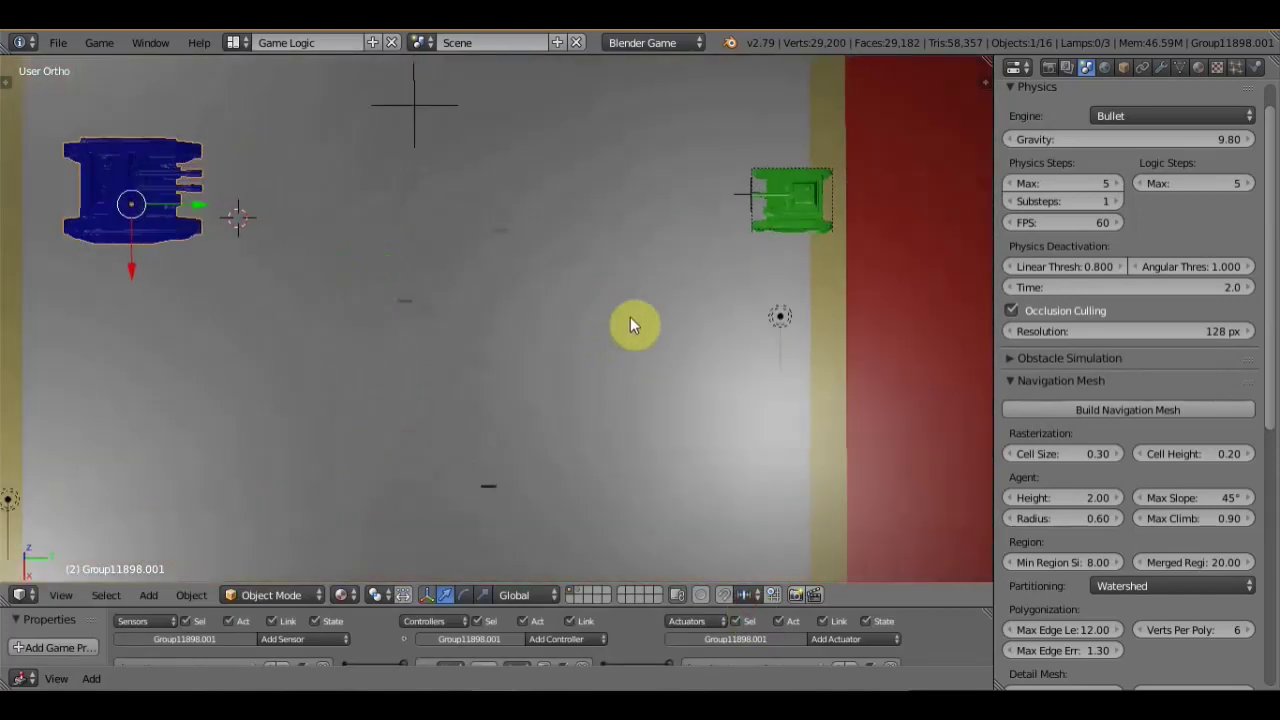
{"action": "scroll", "coordinate": [620, 305], "scroll_direction": "down", "scroll_amount": 2}
{"action": "scroll", "coordinate": [625, 325], "scroll_direction": "up", "scroll_amount": 1}
{"action": "middle_click_drag", "start_coordinate": [631, 349], "coordinate": [648, 389]}
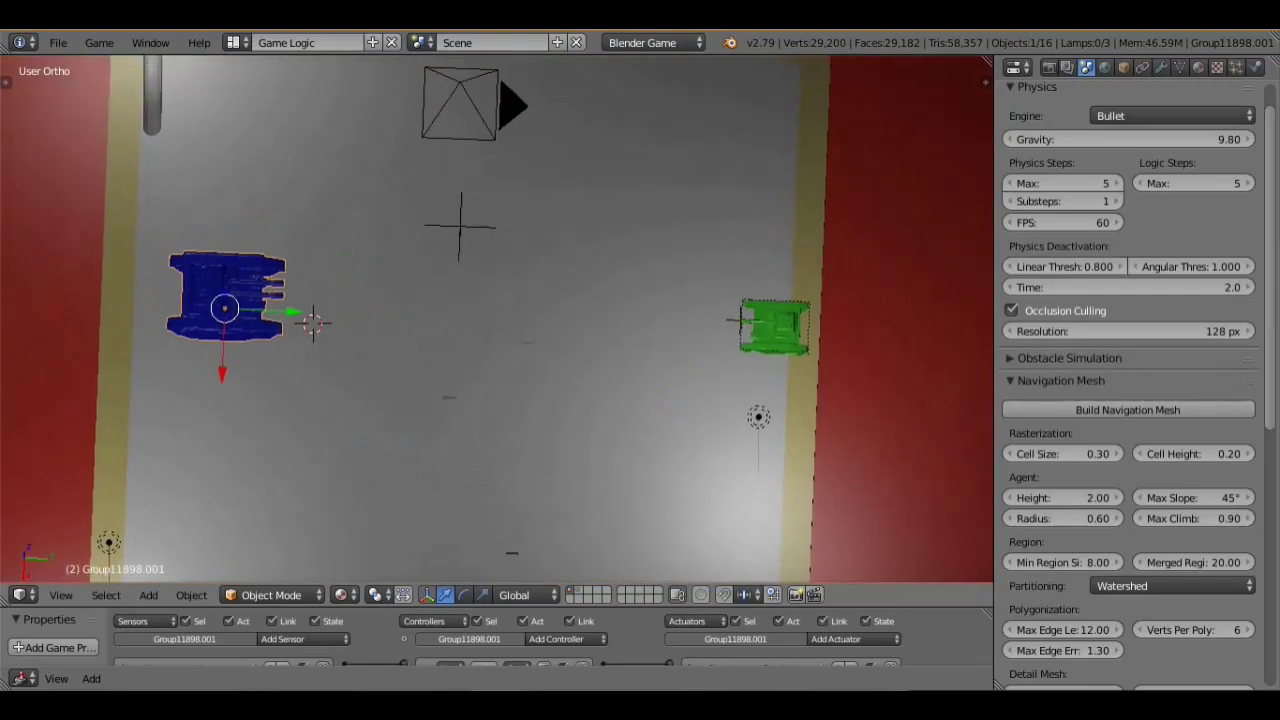
{"action": "key", "text": "p"}
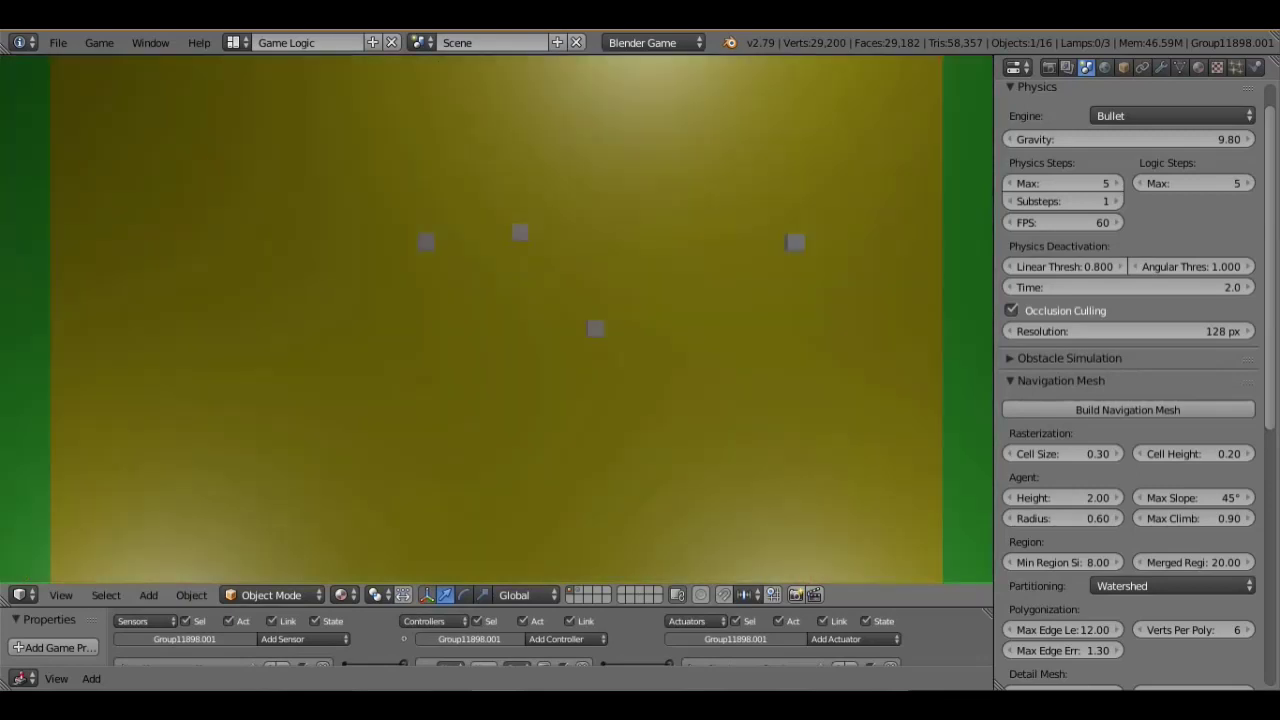
{"action": "key", "text": "Escape"}
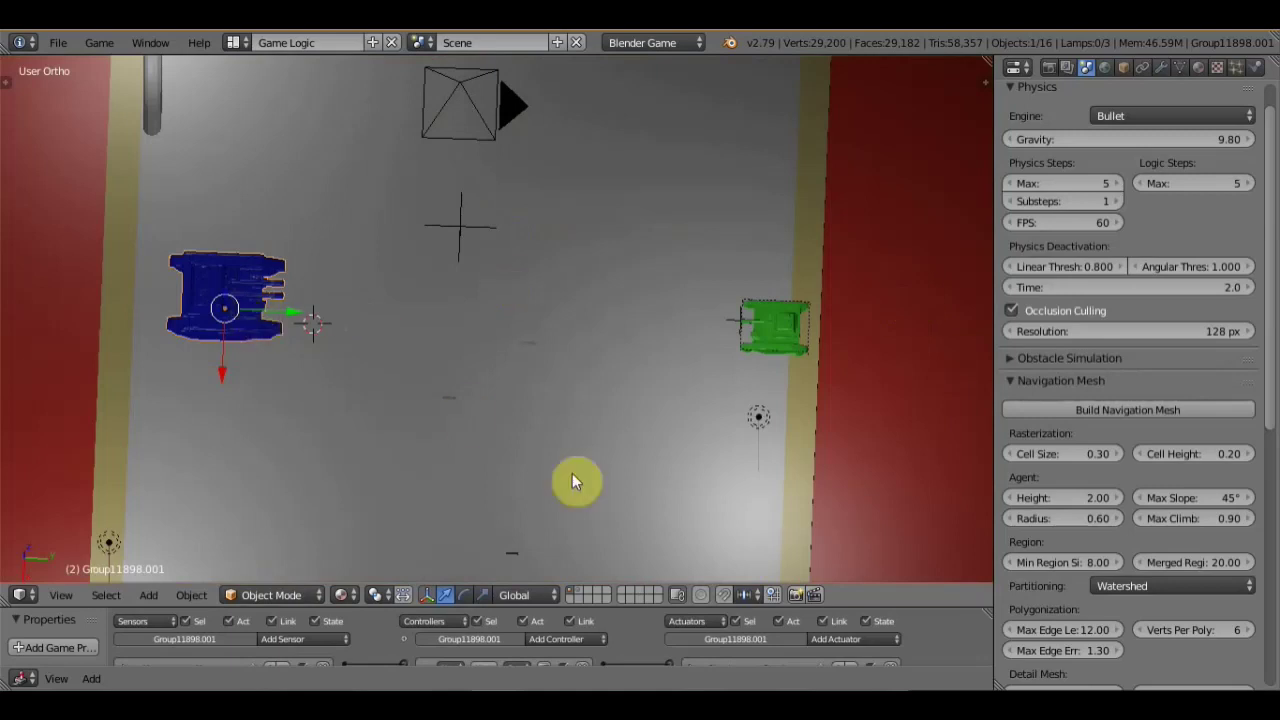
- Reselect the blue tank and enlarge the Logic Editor again
{"action": "right_click", "coordinate": [210, 277], "text": "shift"}
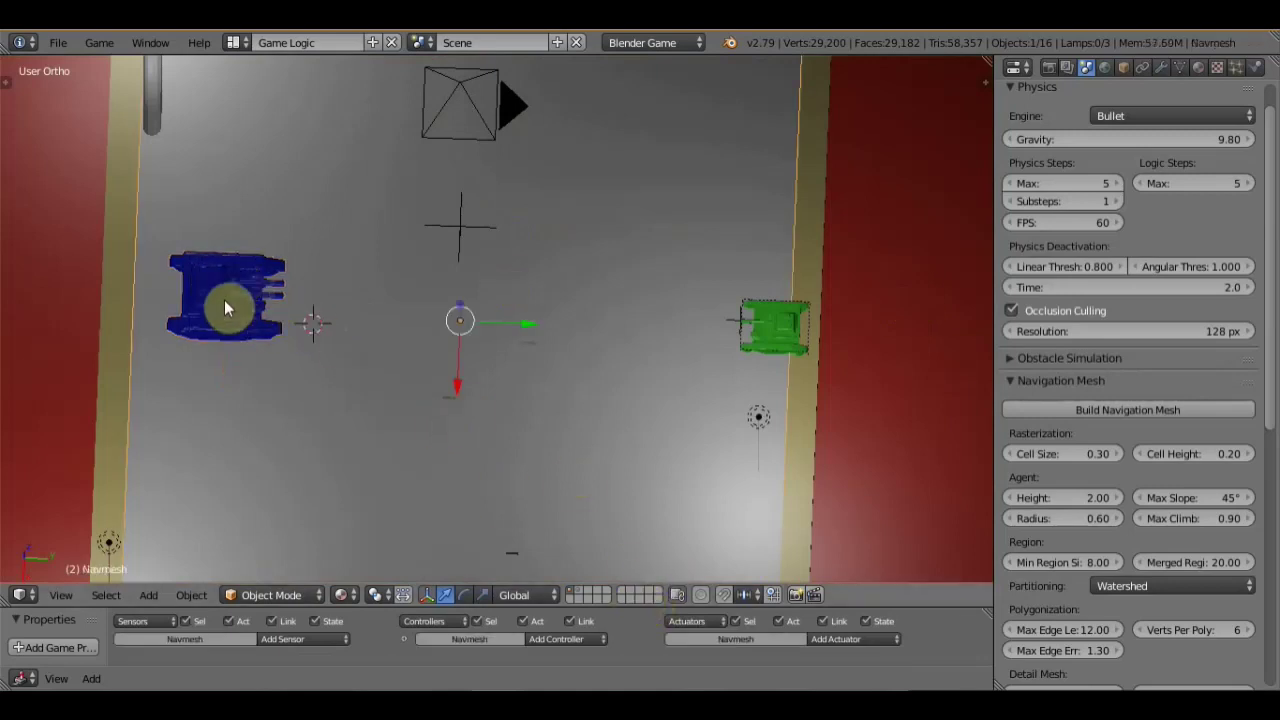
{"action": "right_click", "coordinate": [228, 305]}
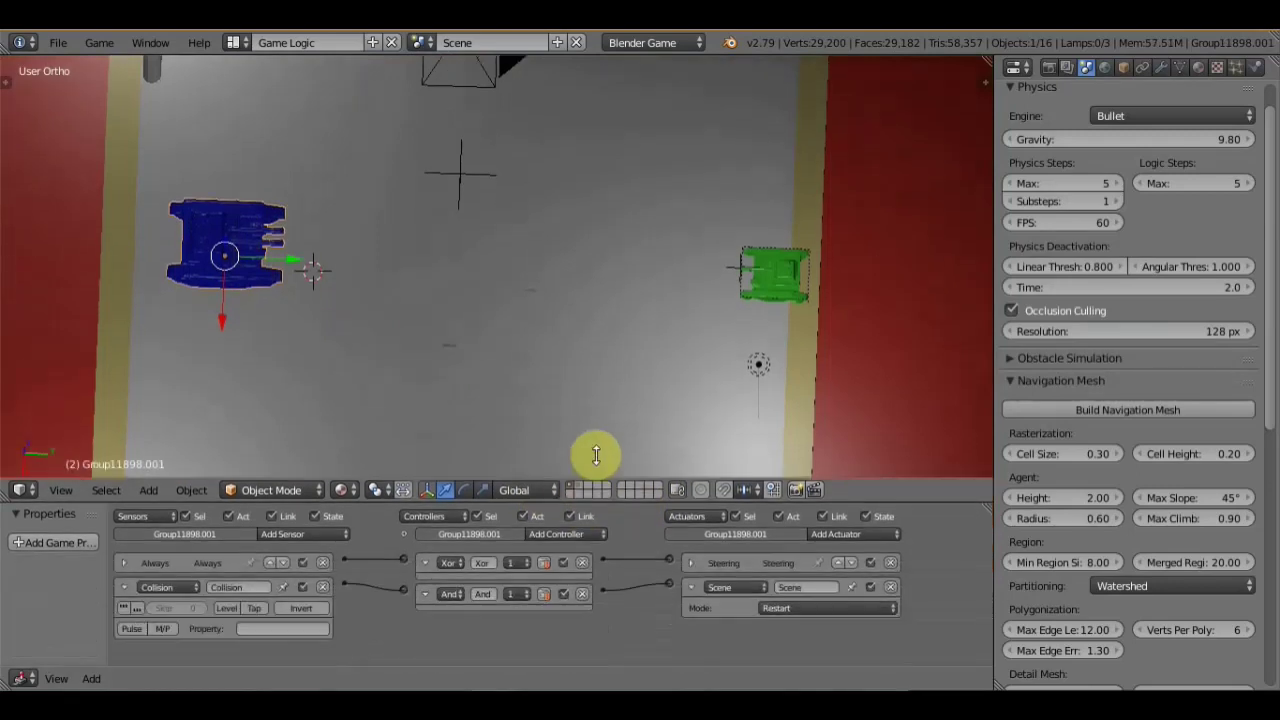
{"action": "left_click_drag", "start_coordinate": [584, 605], "coordinate": [590, 190]}
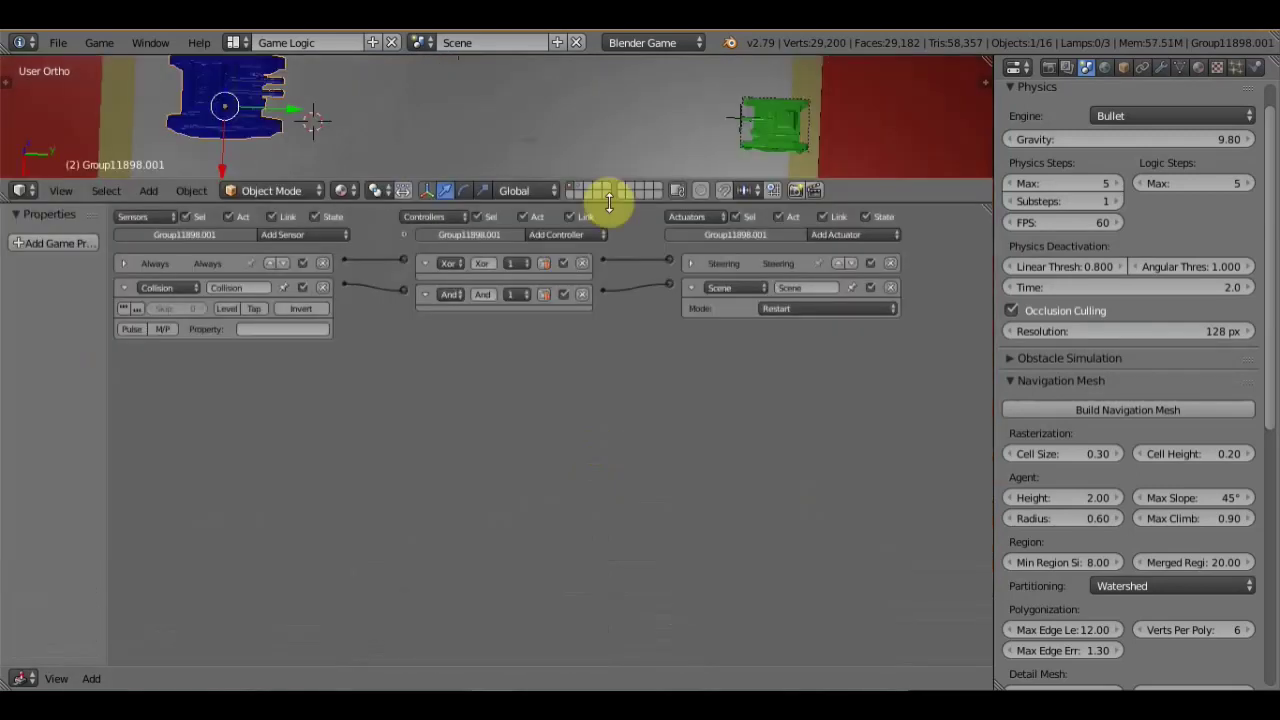
- Turn on Lock Z velocity, Self Terminated, Facing and Visualize, with facing axis Y
{"action": "scroll", "coordinate": [725, 266], "scroll_direction": "up", "scroll_amount": 3}
{"action": "scroll", "coordinate": [790, 476], "scroll_direction": "up", "scroll_amount": 2}
{"action": "mouse_move", "coordinate": [782, 474]}
{"action": "middle_mouse_down"}
{"action": "mouse_move", "coordinate": [455, 456]}
{"action": "mouse_move", "coordinate": [414, 471]}
{"action": "middle_mouse_up"}
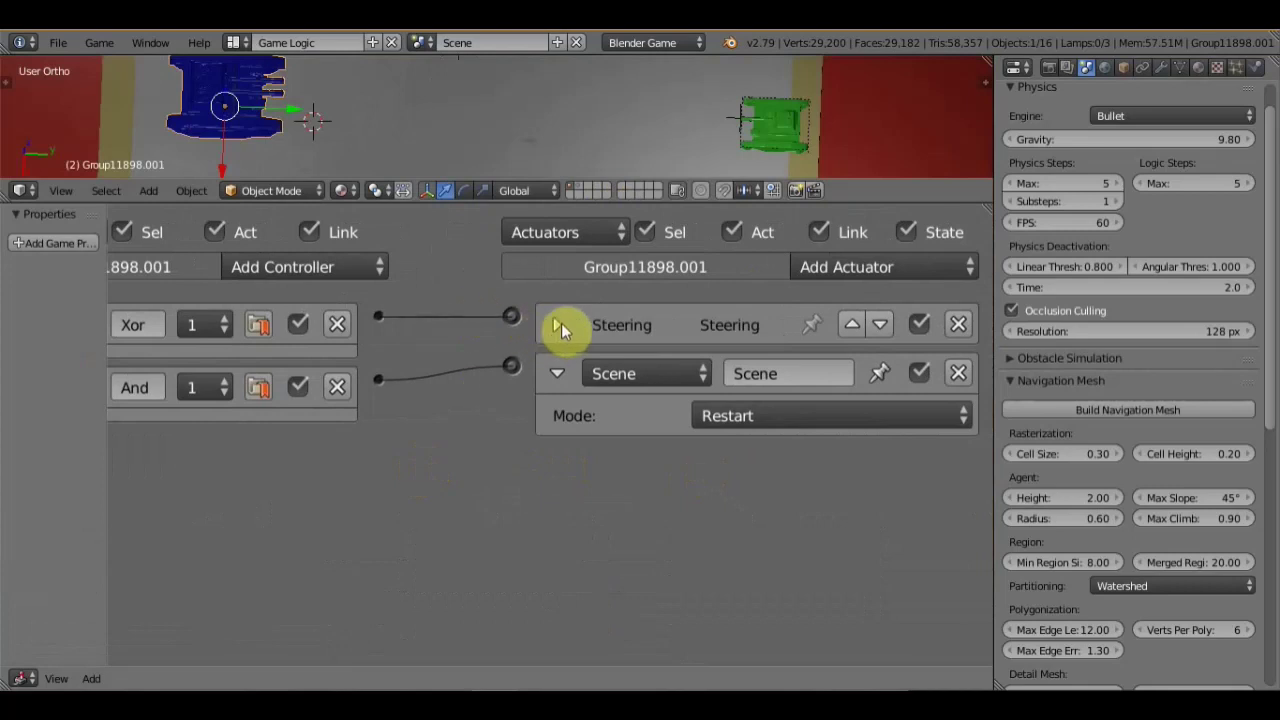
{"action": "left_click", "coordinate": [562, 324]}
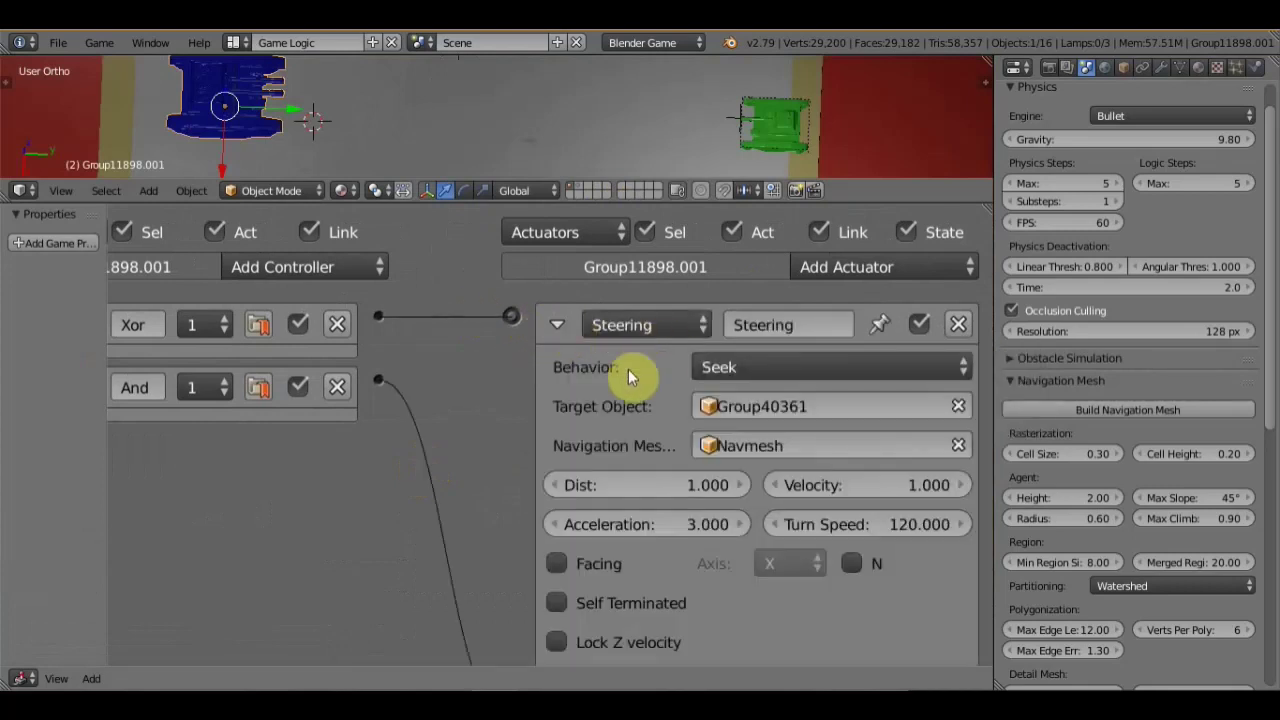
{"action": "scroll", "coordinate": [830, 585], "scroll_direction": "down", "scroll_amount": 1}
{"action": "scroll", "coordinate": [763, 568], "scroll_direction": "down", "scroll_amount": 1}
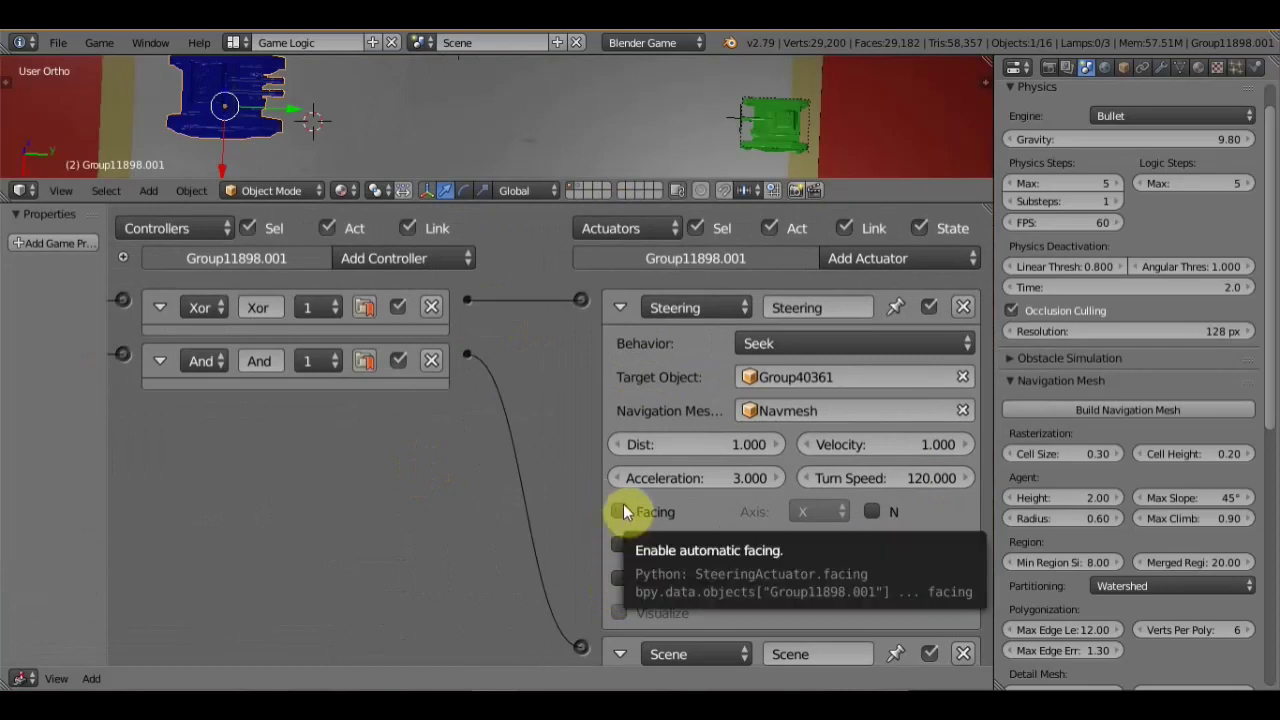
{"action": "left_click", "coordinate": [621, 654]}
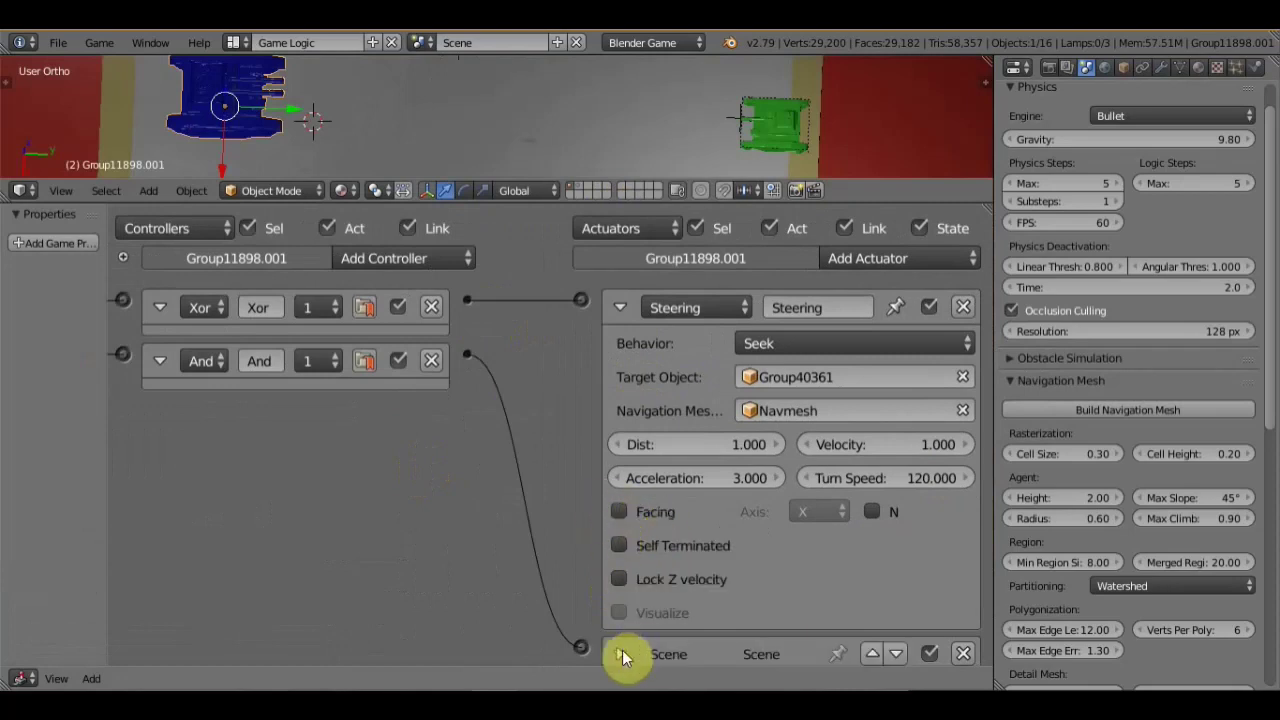
{"action": "left_click", "coordinate": [617, 583]}
{"action": "left_click", "coordinate": [621, 546]}
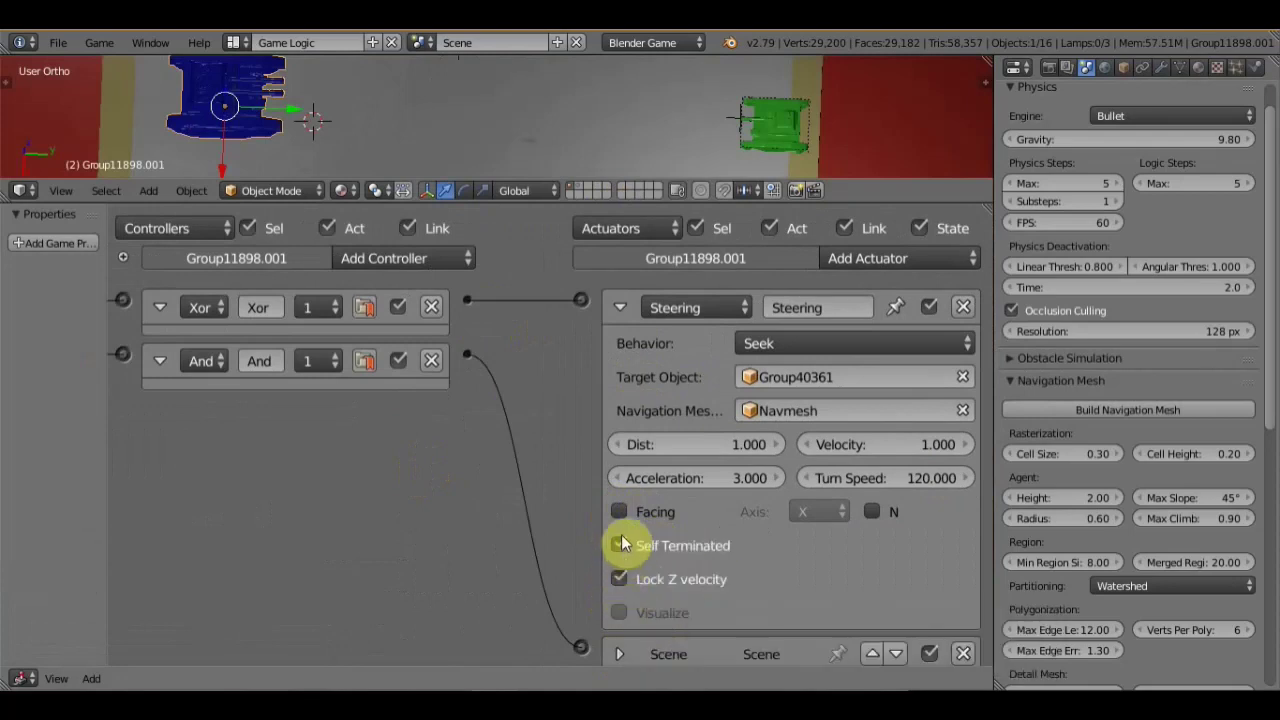
{"action": "left_click", "coordinate": [621, 512]}
{"action": "left_click", "coordinate": [620, 613]}
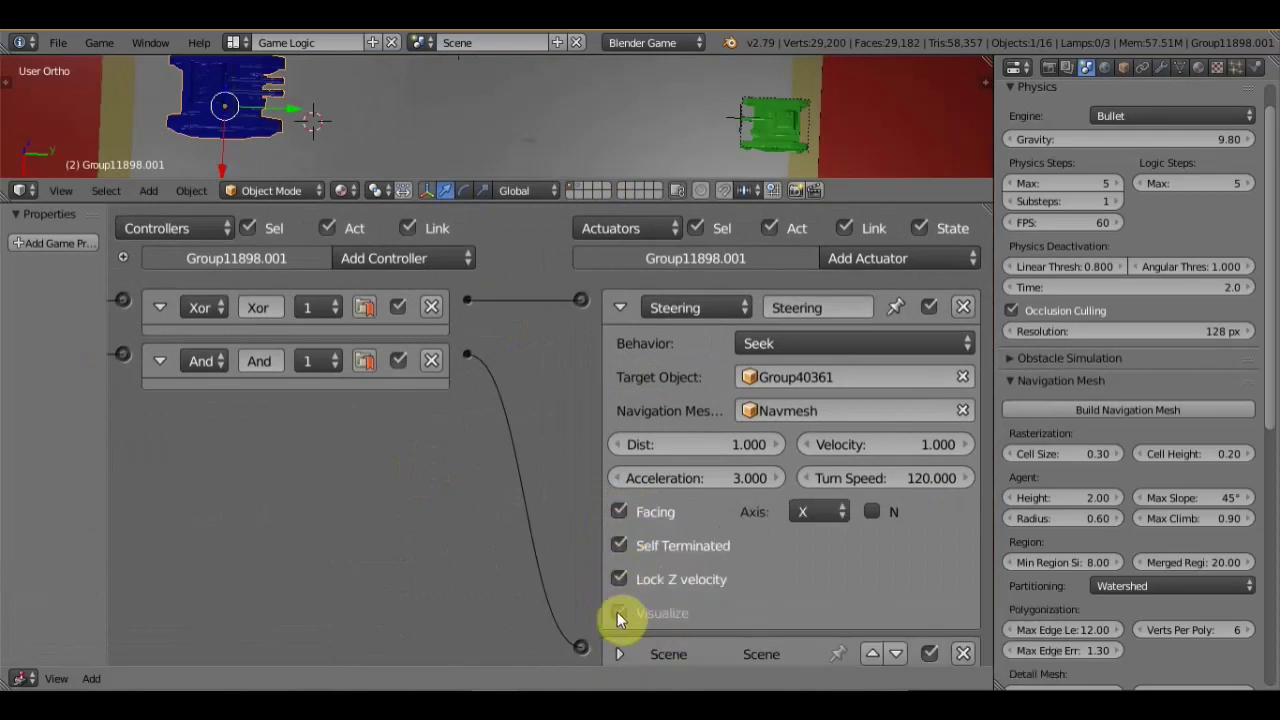
{"action": "left_click", "coordinate": [819, 514]}
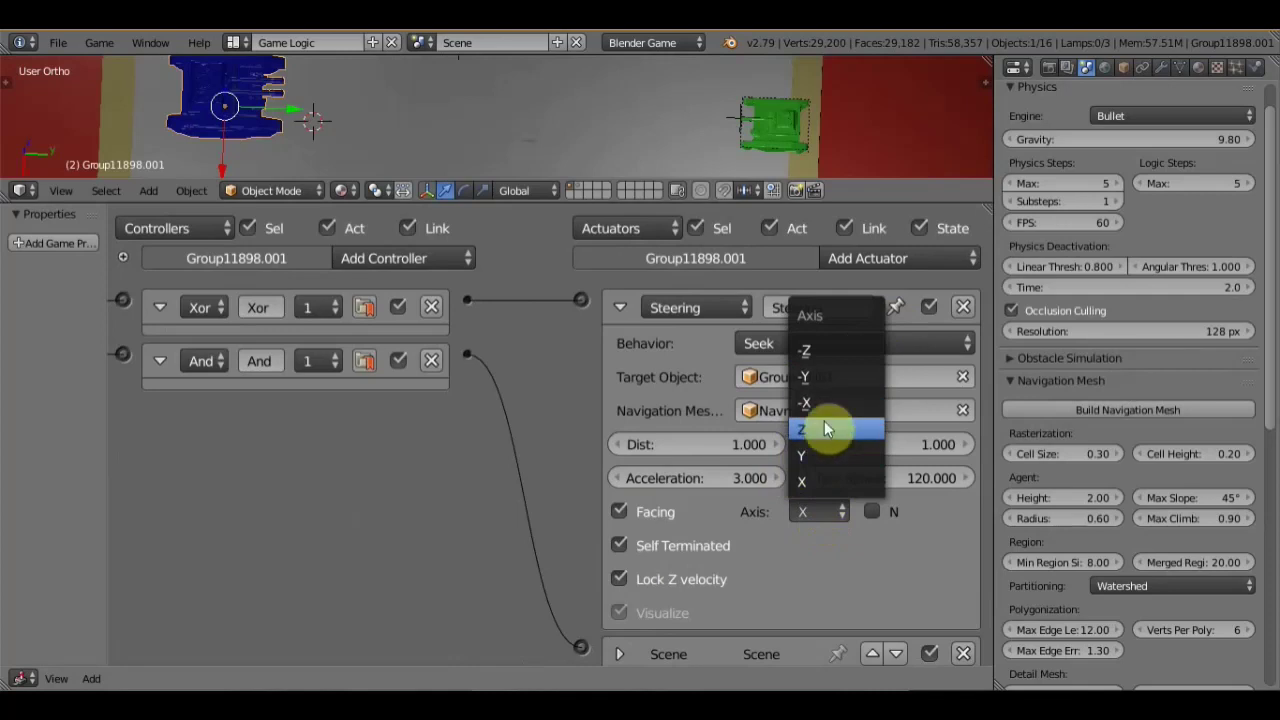
{"action": "left_click", "coordinate": [825, 454]}
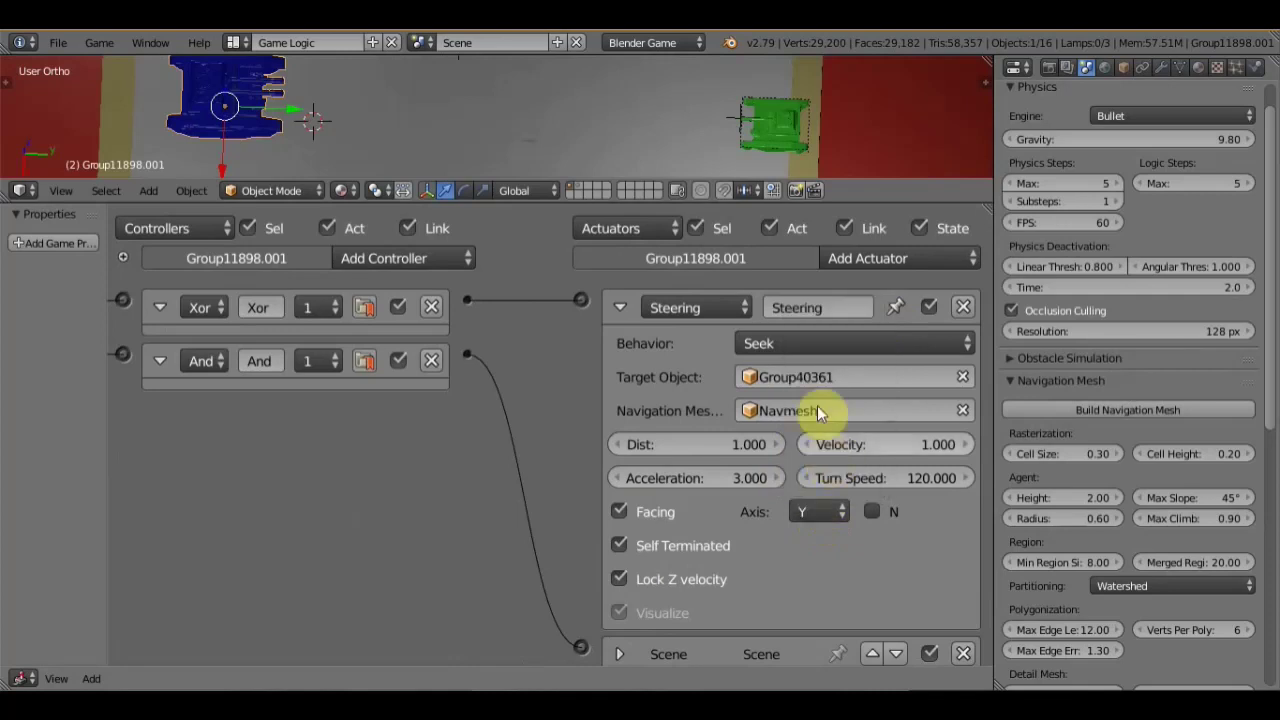
- Enlarge the 3D view and test-run the game
{"action": "scroll", "coordinate": [635, 115], "scroll_direction": "down", "scroll_amount": 2}
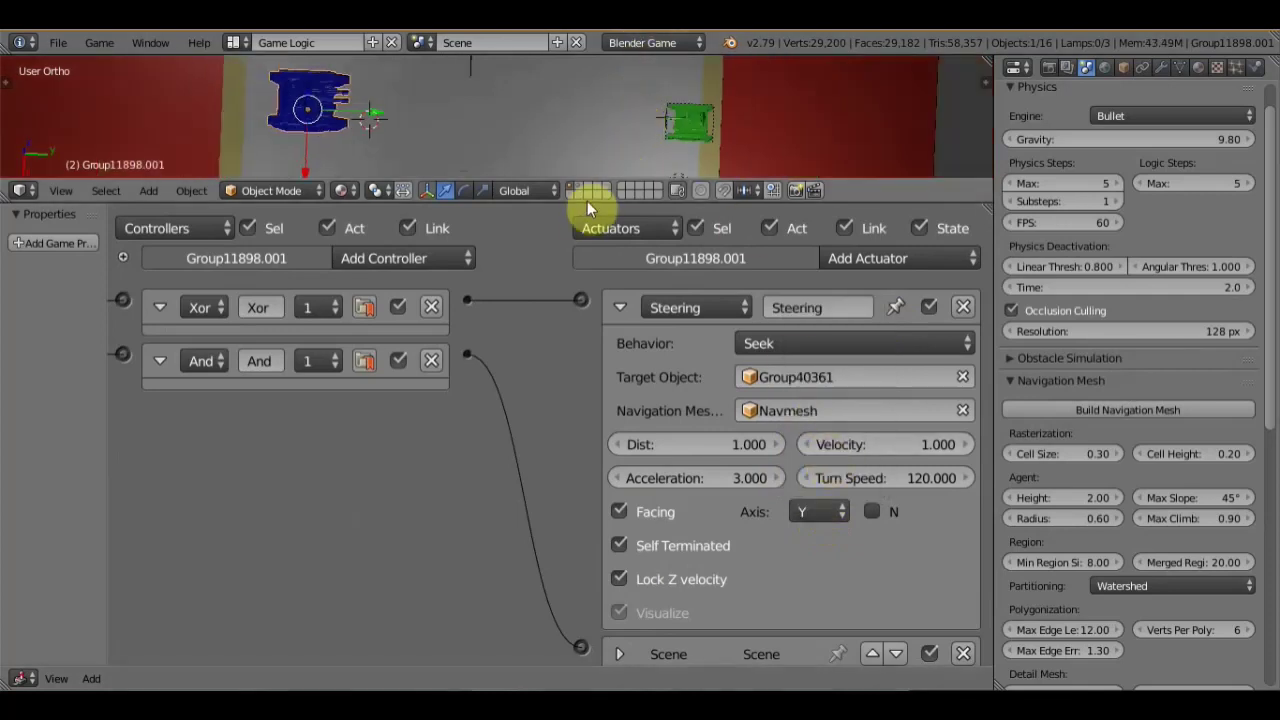
{"action": "left_click_drag", "start_coordinate": [587, 201], "coordinate": [560, 466]}
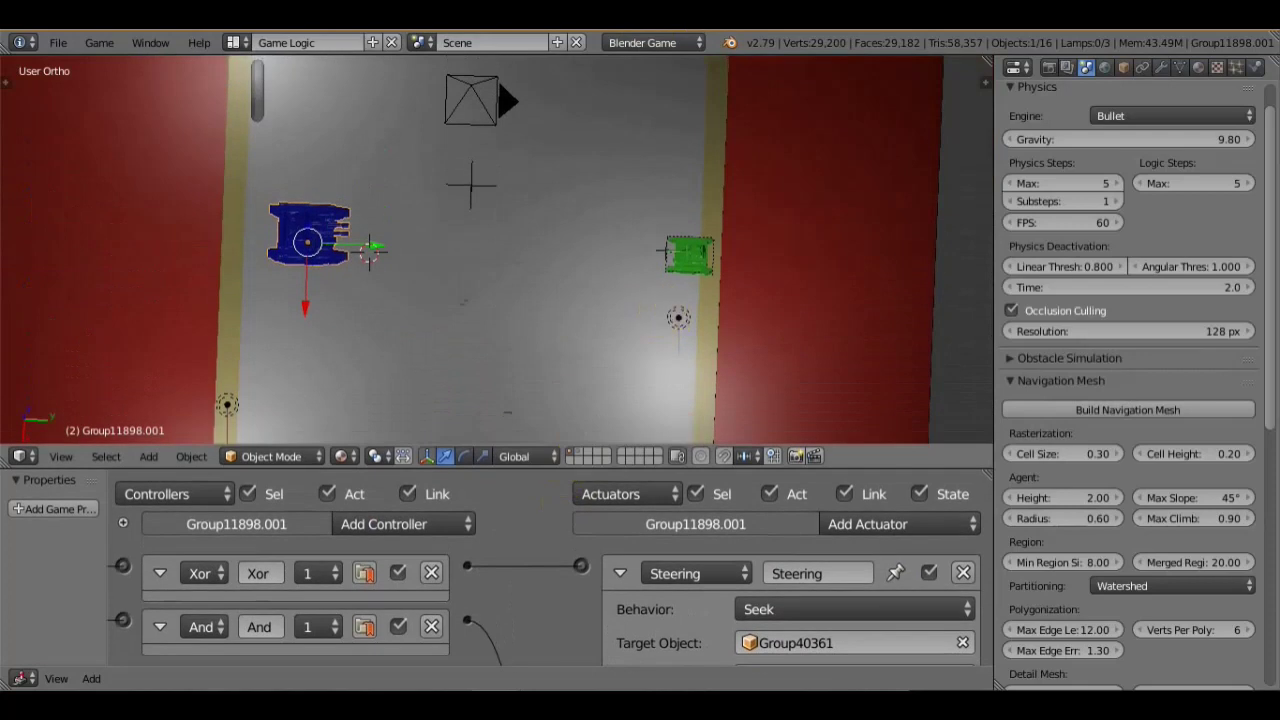
{"action": "key", "text": "p"}
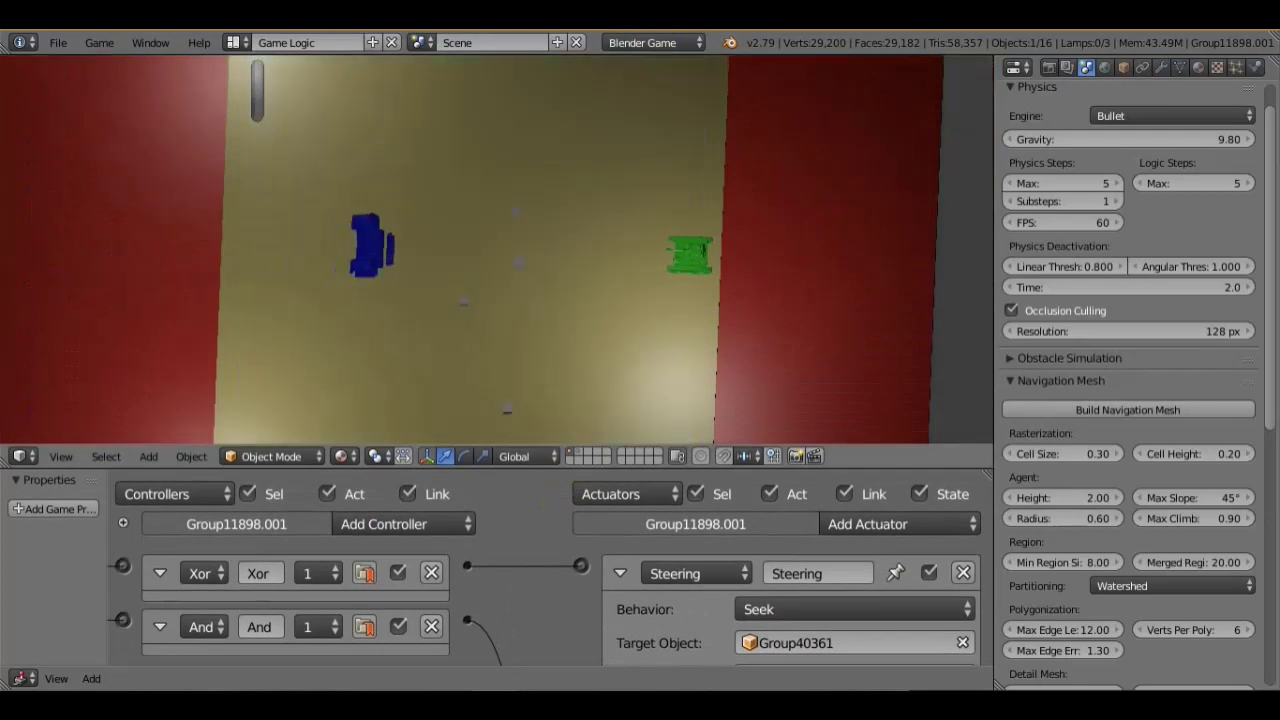
{"action": "key", "text": "Escape"}
{"action": "left_click", "coordinate": [656, 308]}
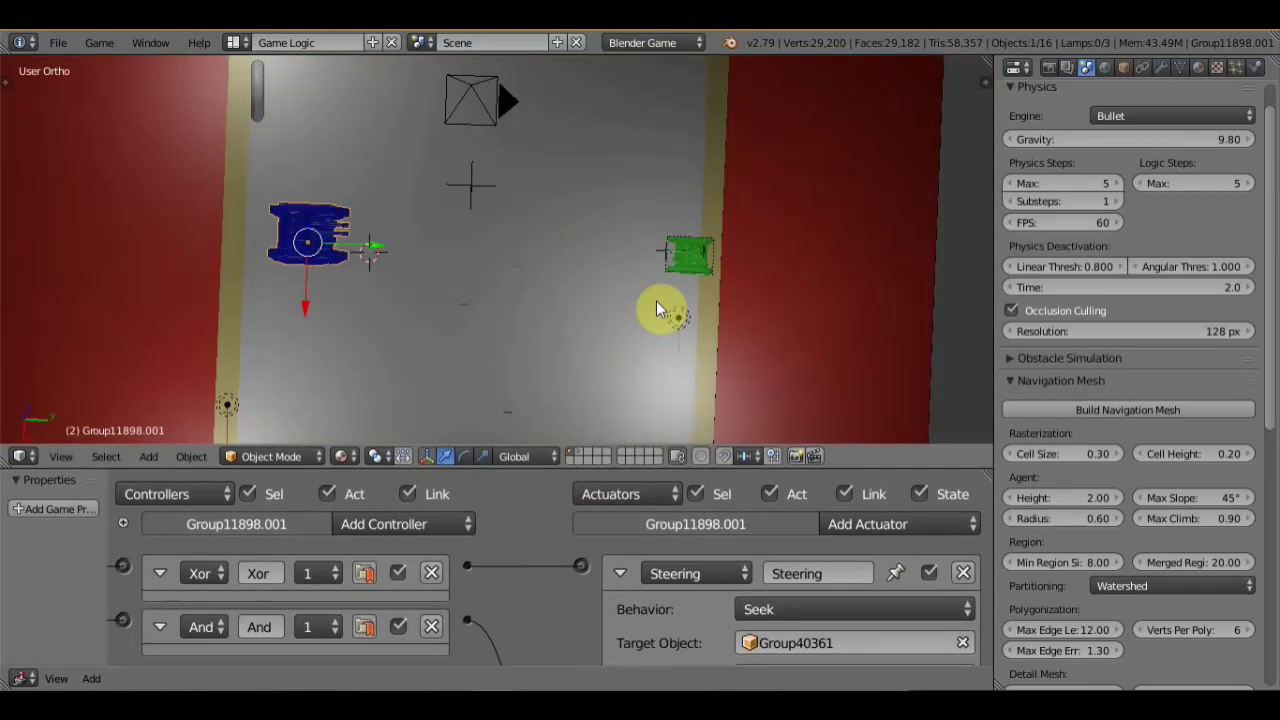
- Tilt the view toward the board and run the game again to watch the chase
{"action": "middle_click_drag", "start_coordinate": [757, 346], "coordinate": [750, 225]}
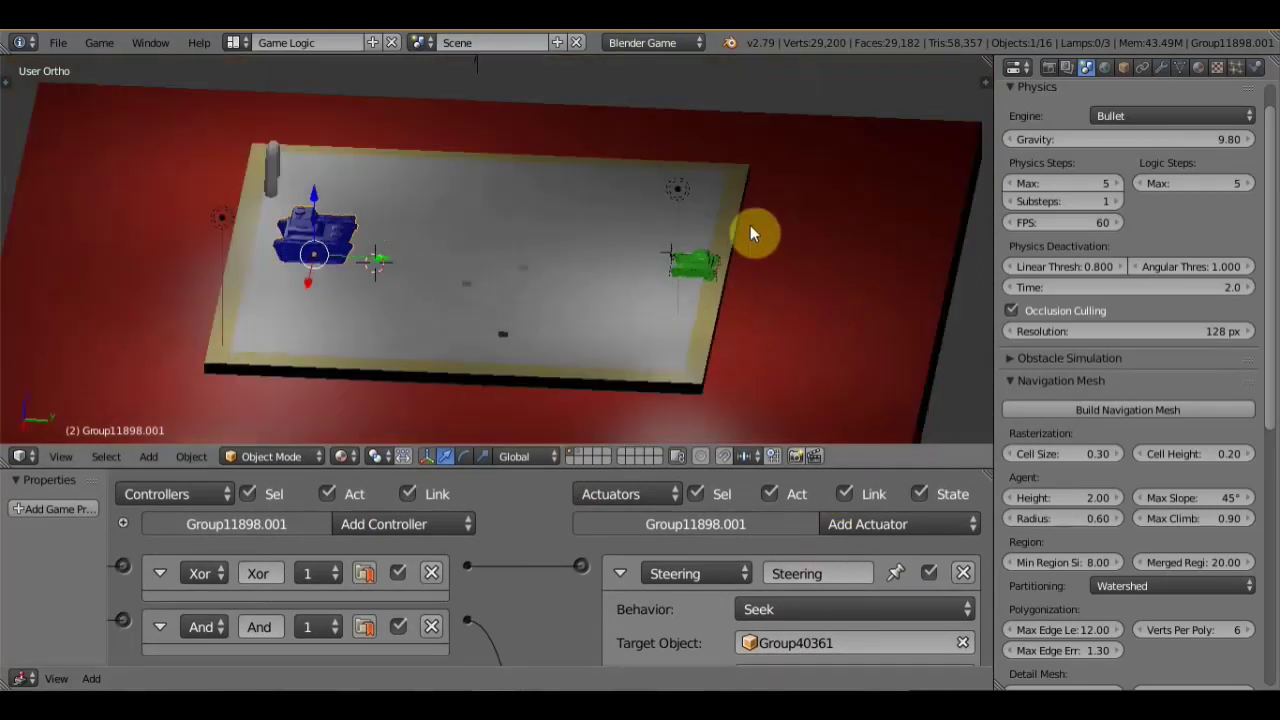
{"action": "scroll", "coordinate": [750, 225], "scroll_direction": "up", "scroll_amount": 1}
{"action": "scroll", "coordinate": [750, 225], "scroll_direction": "up", "scroll_amount": 2}
{"action": "scroll", "coordinate": [754, 209], "scroll_direction": "up", "scroll_amount": 1}
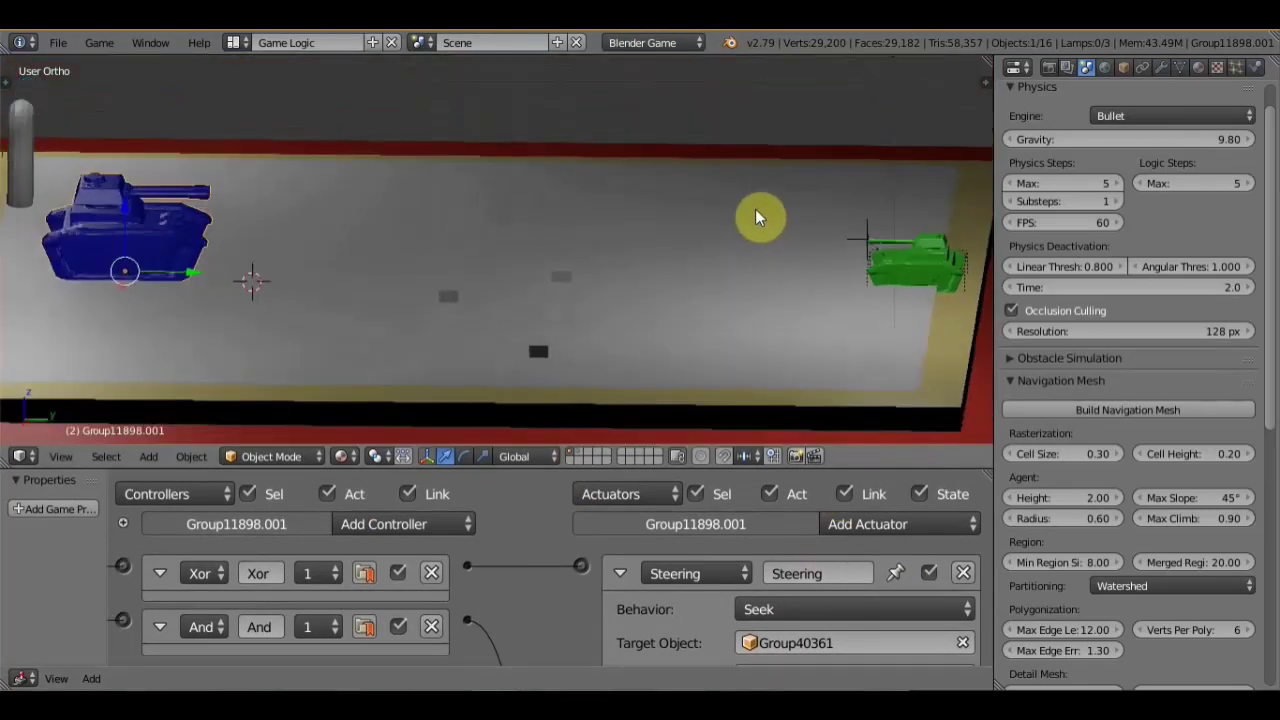
{"action": "key", "text": "p"}
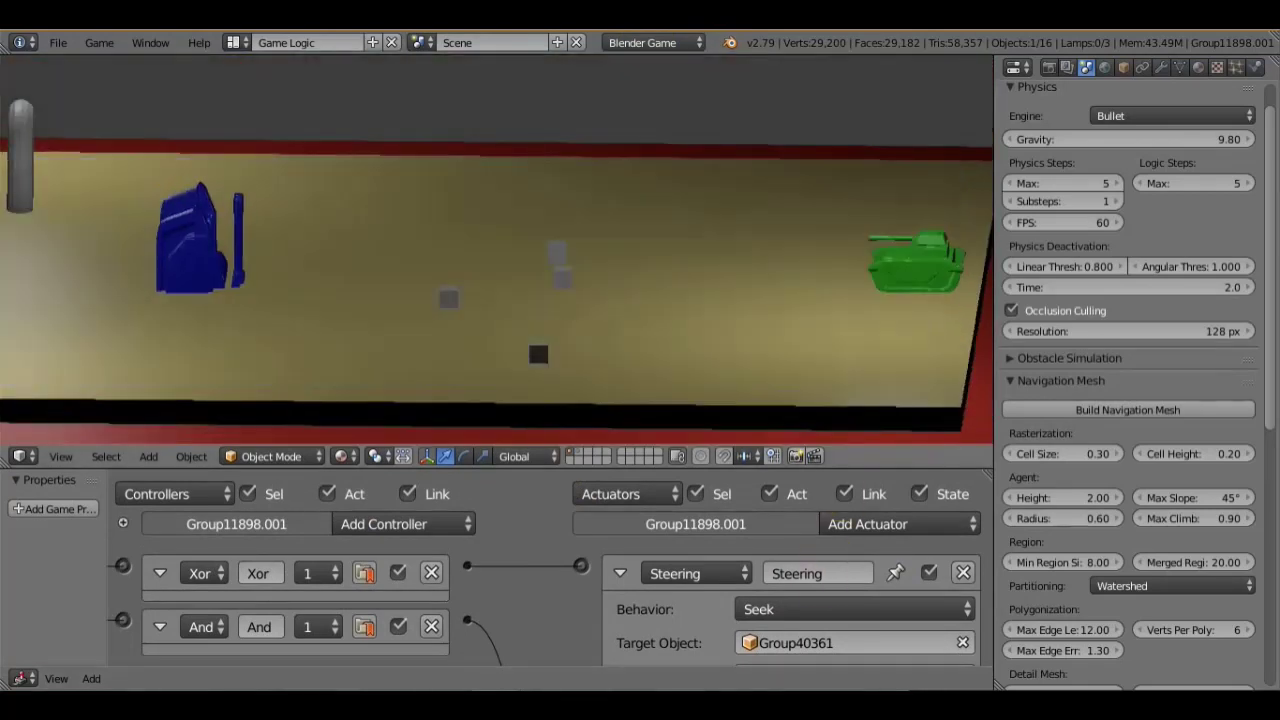
{"action": "key", "text": "Escape"}
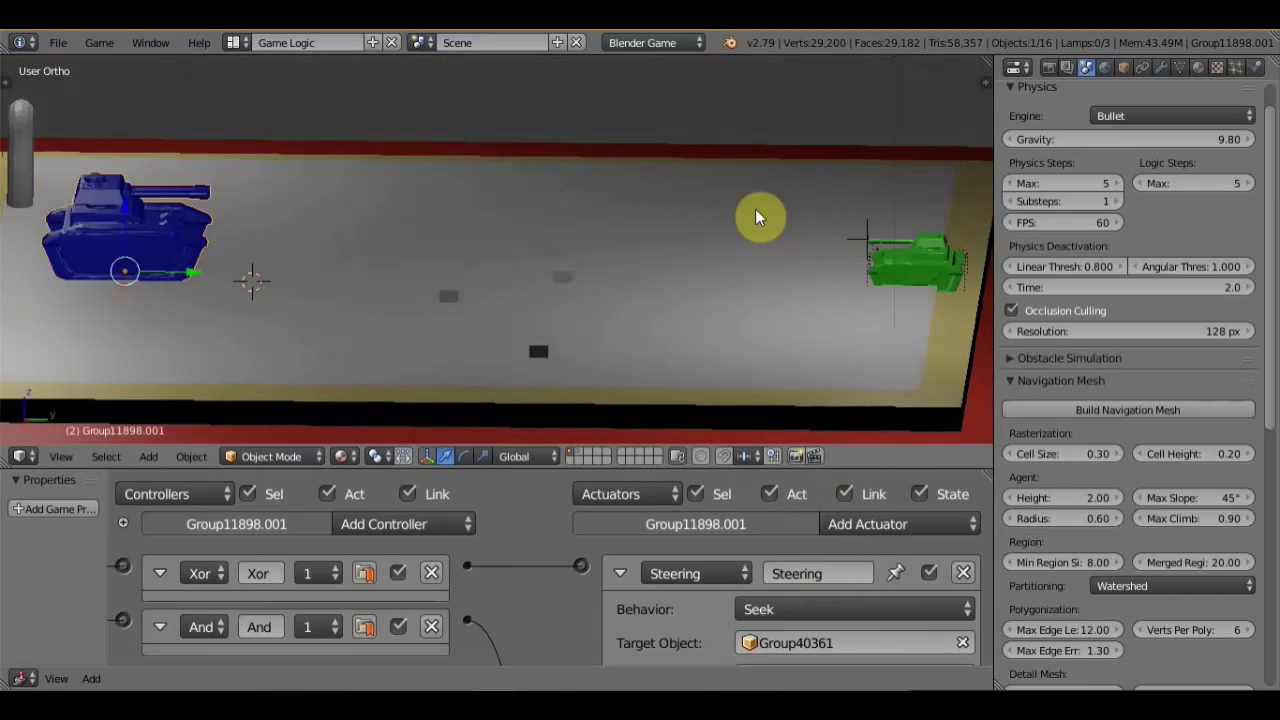
{"action": "scroll", "coordinate": [880, 590], "scroll_direction": "down", "scroll_amount": 2}
{"action": "scroll", "coordinate": [860, 605], "scroll_direction": "down", "scroll_amount": 1}
{"action": "scroll", "coordinate": [852, 621], "scroll_direction": "down", "scroll_amount": 1}
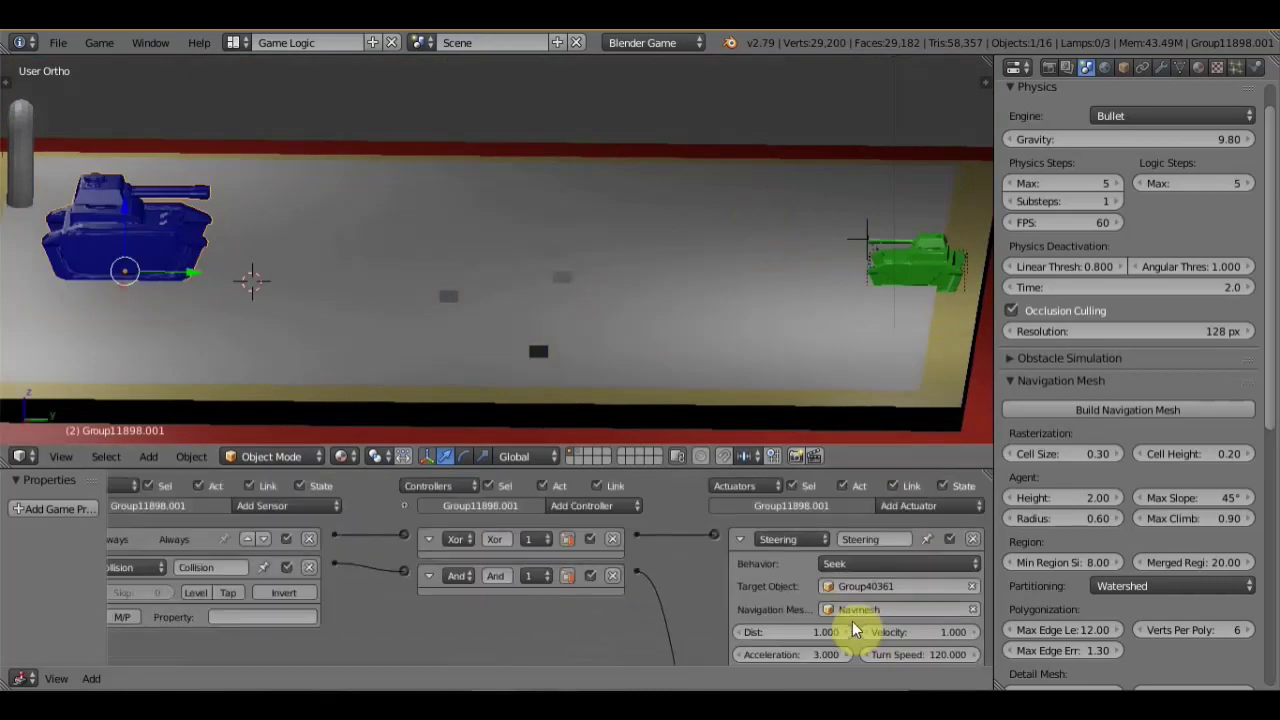
- Switch the steering facing axis to -Y and test-run the game
{"action": "middle_click_drag", "start_coordinate": [699, 631], "coordinate": [722, 528]}
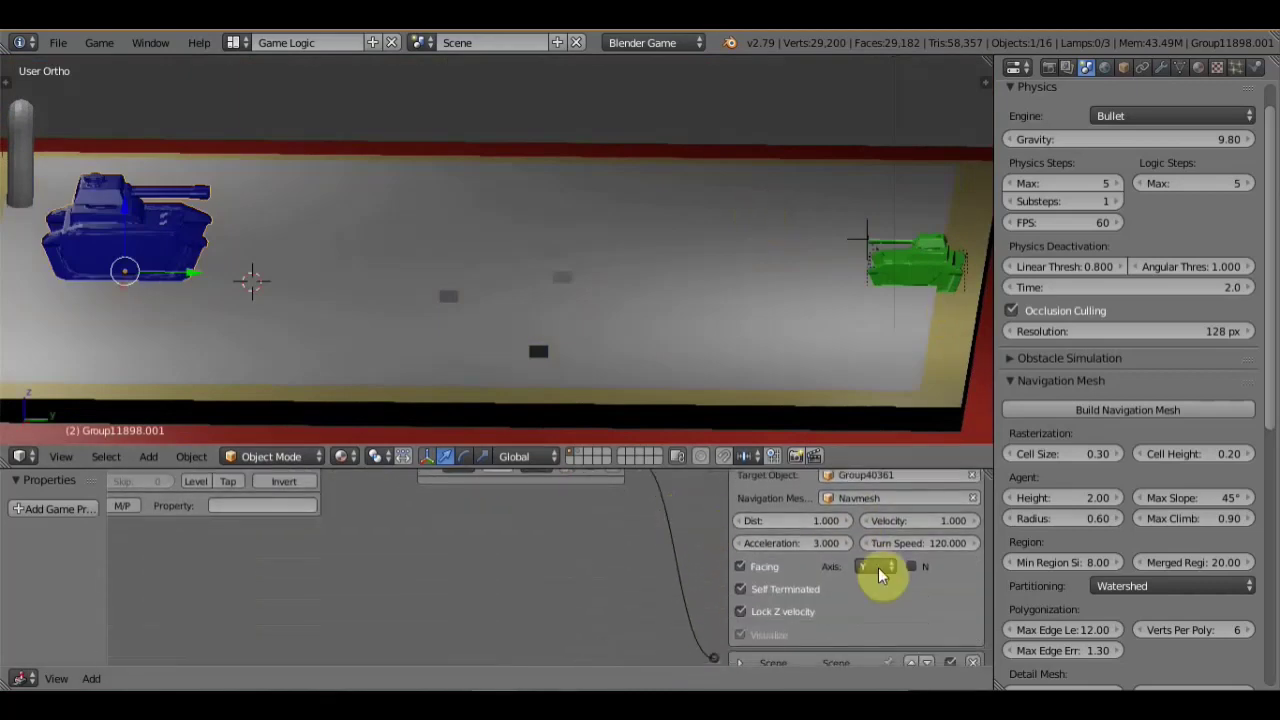
{"action": "left_click", "coordinate": [877, 566]}
{"action": "left_click", "coordinate": [876, 476]}
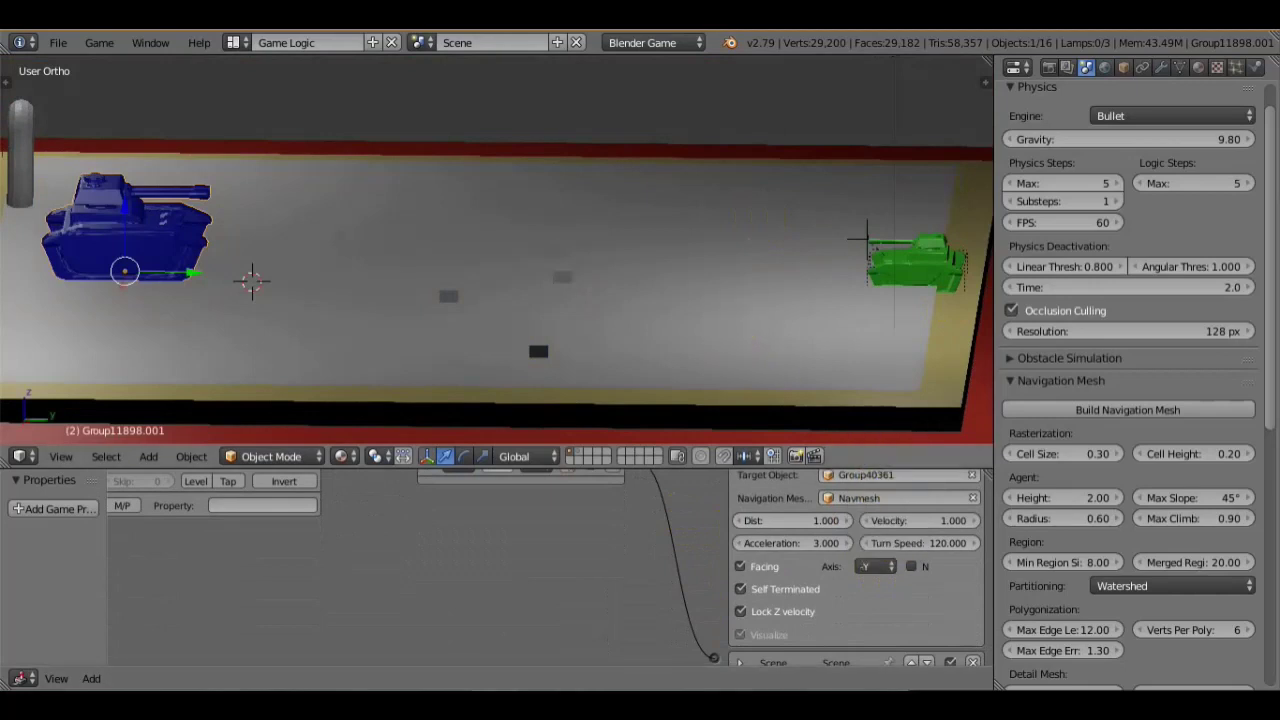
{"action": "key", "text": "p"}
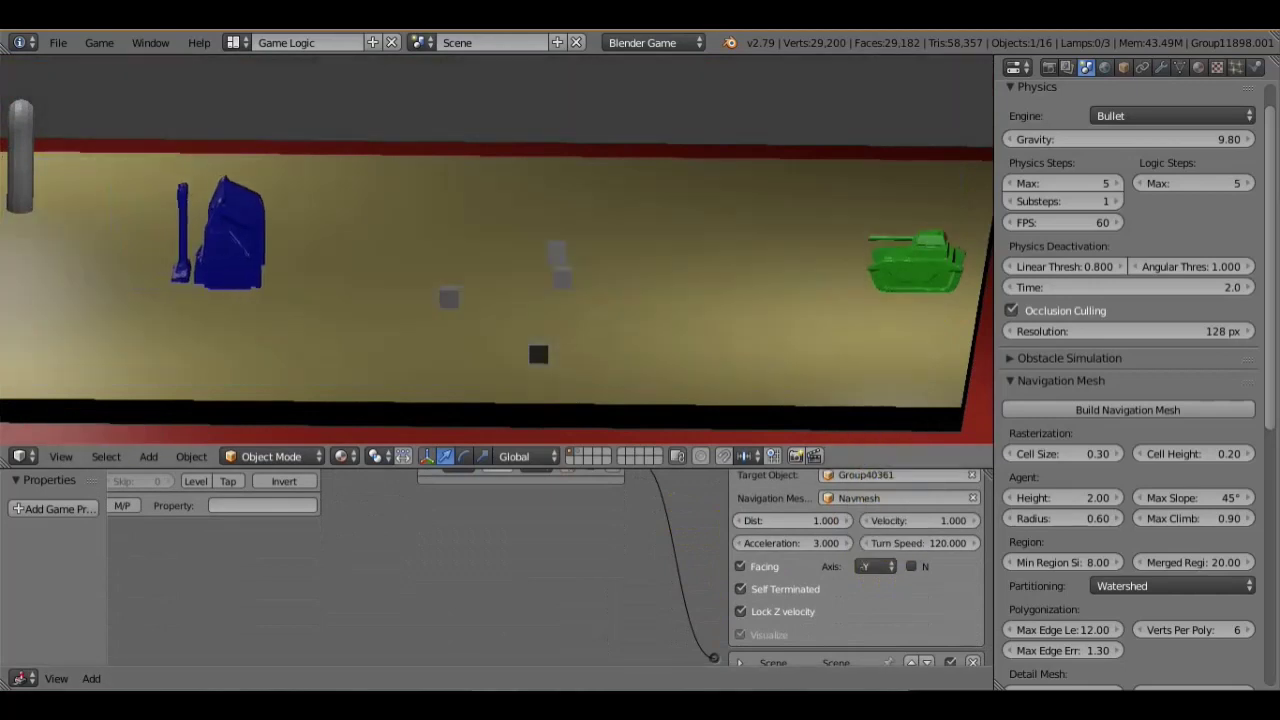
{"action": "key", "text": "Escape"}
- Try facing axes -X and then X, test-running the game after each
{"action": "left_click", "coordinate": [880, 566]}
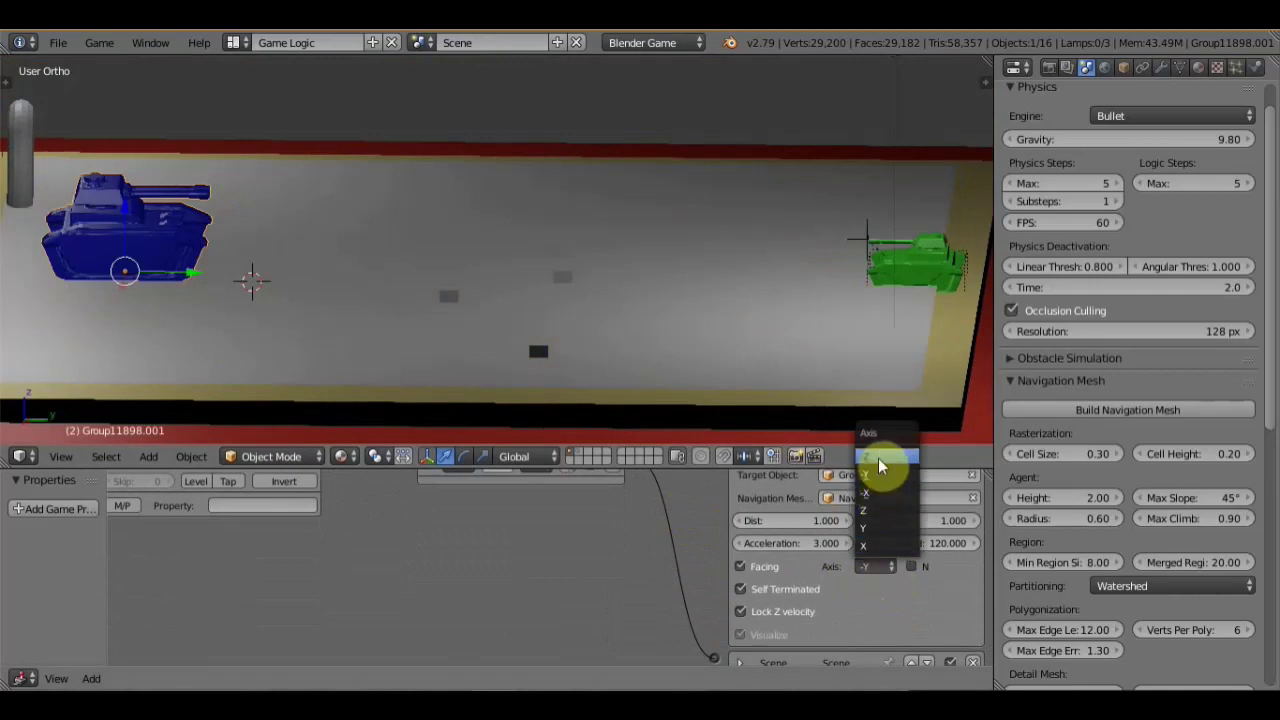
{"action": "left_click", "coordinate": [879, 493]}
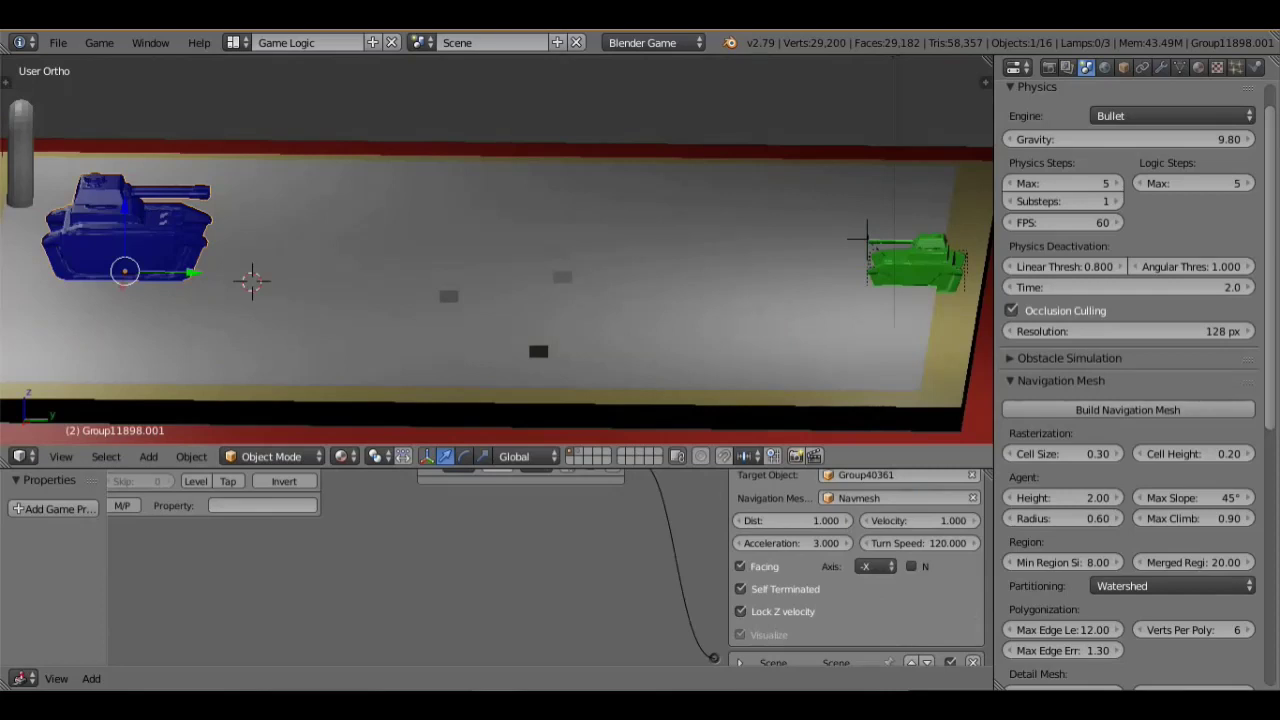
{"action": "key", "text": "p"}
{"action": "key", "text": "Escape"}
{"action": "left_click", "coordinate": [889, 570]}
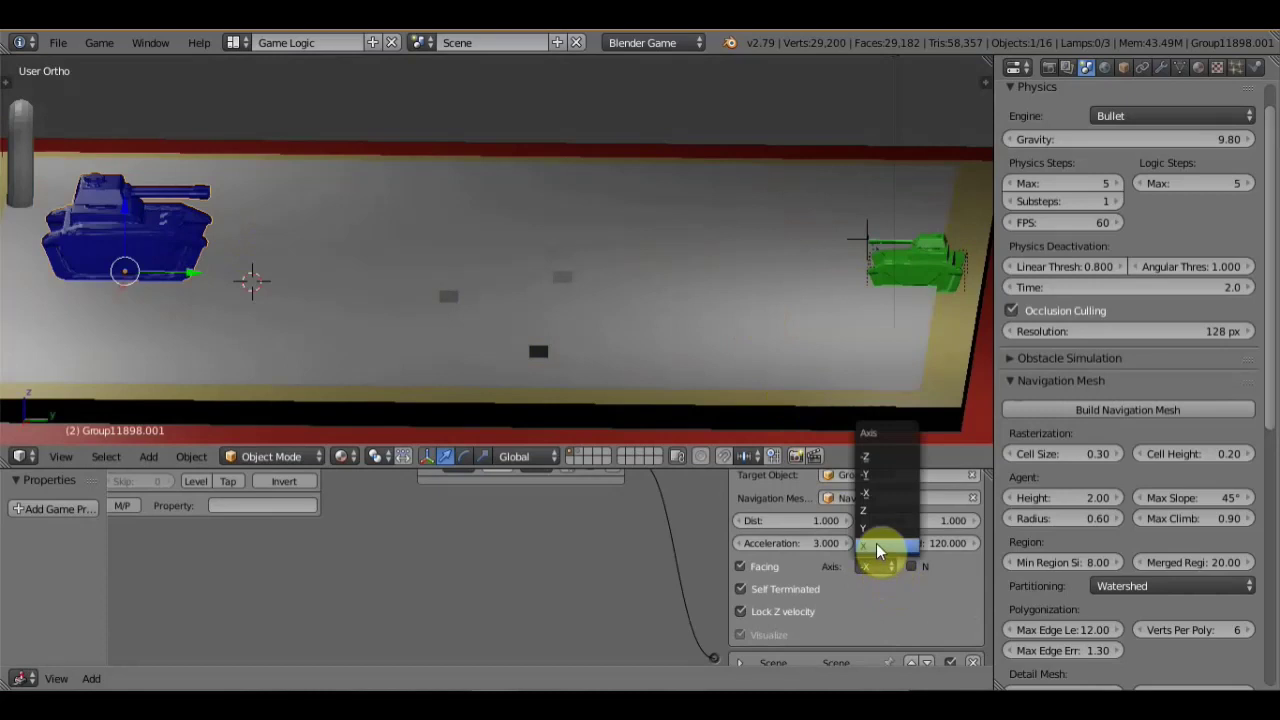
{"action": "left_click", "coordinate": [876, 543]}
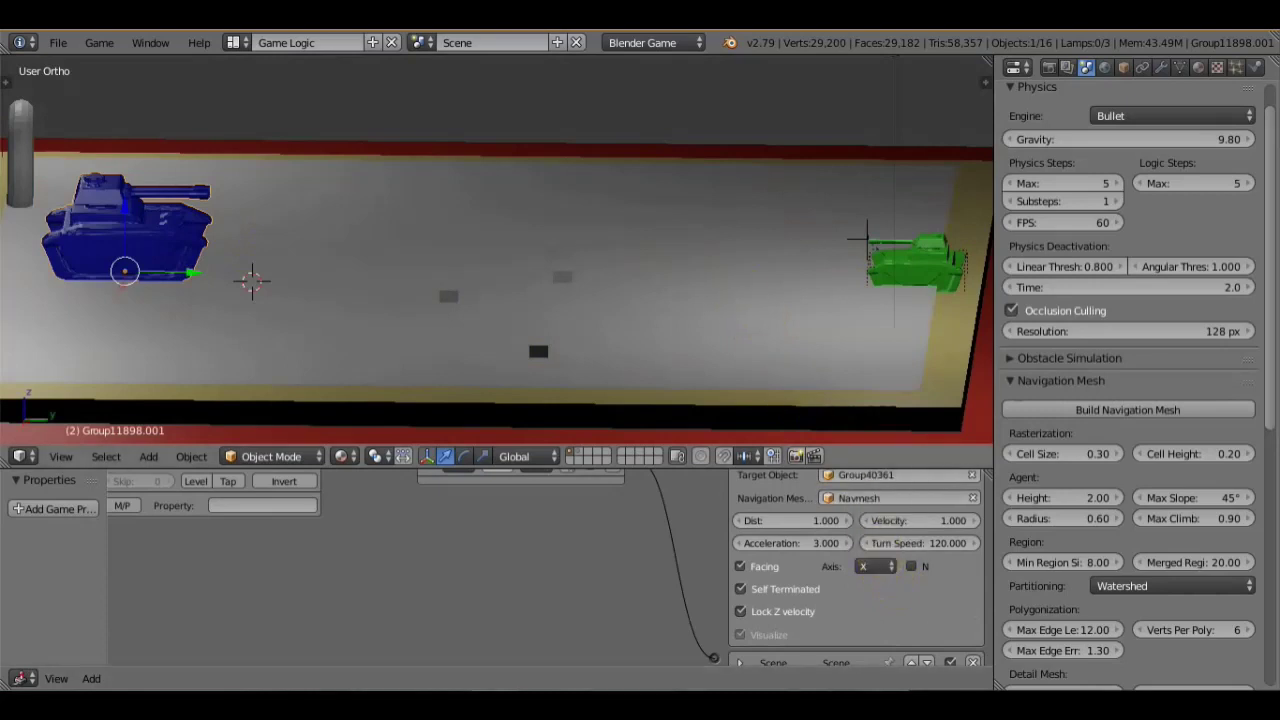
{"action": "key", "text": "p"}
{"action": "key", "text": "Escape"}
- Try facing axis -Z, then settle on Z, test-running the game after each
{"action": "left_click", "coordinate": [889, 566]}
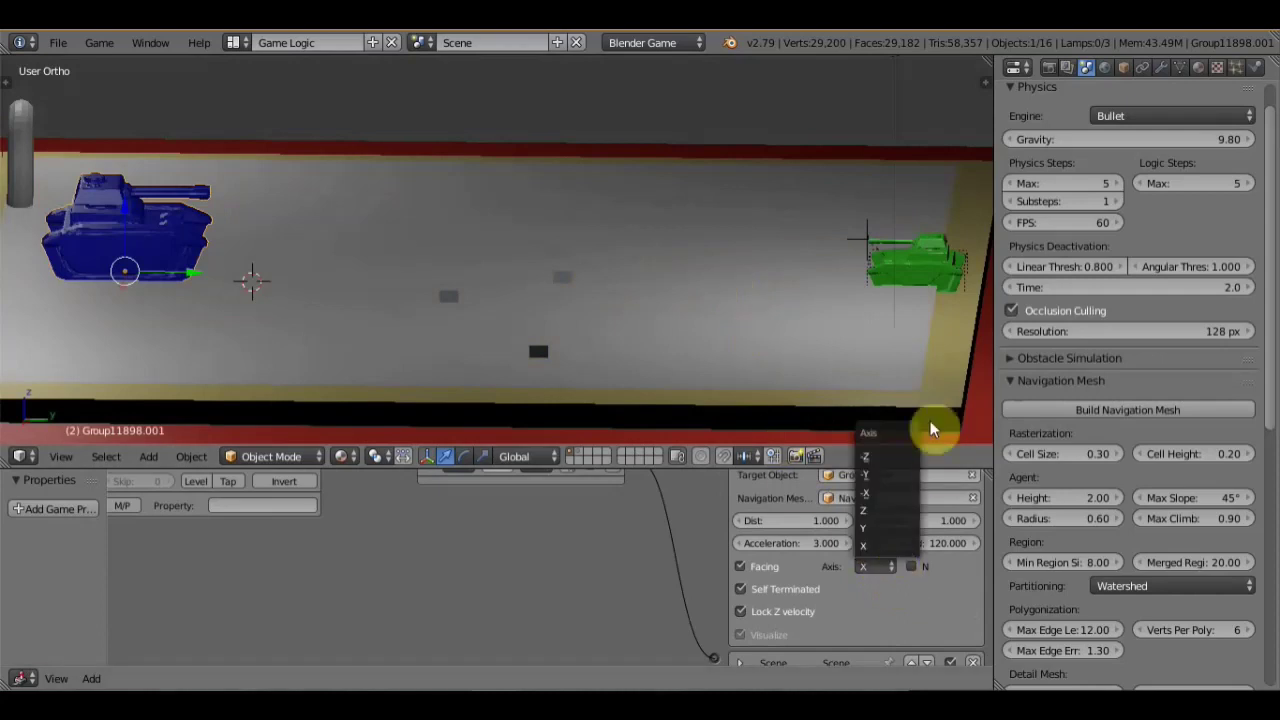
{"action": "left_click", "coordinate": [874, 458]}
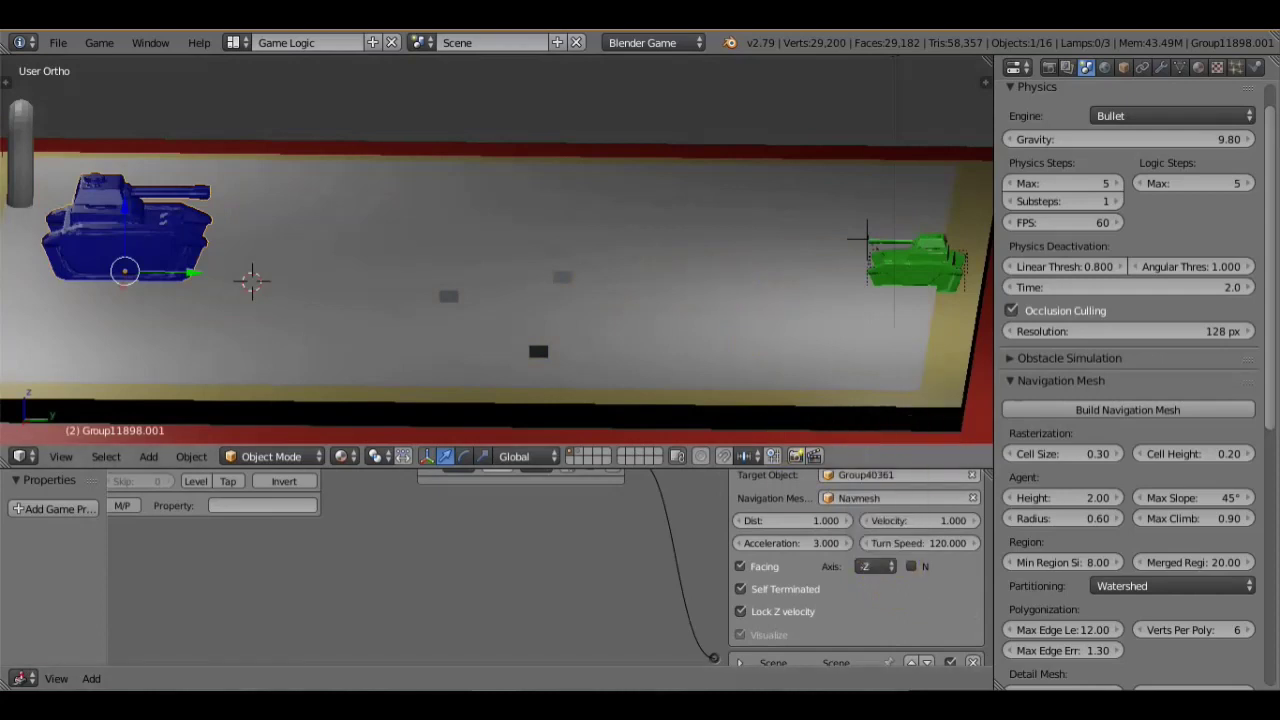
{"action": "key", "text": "p"}
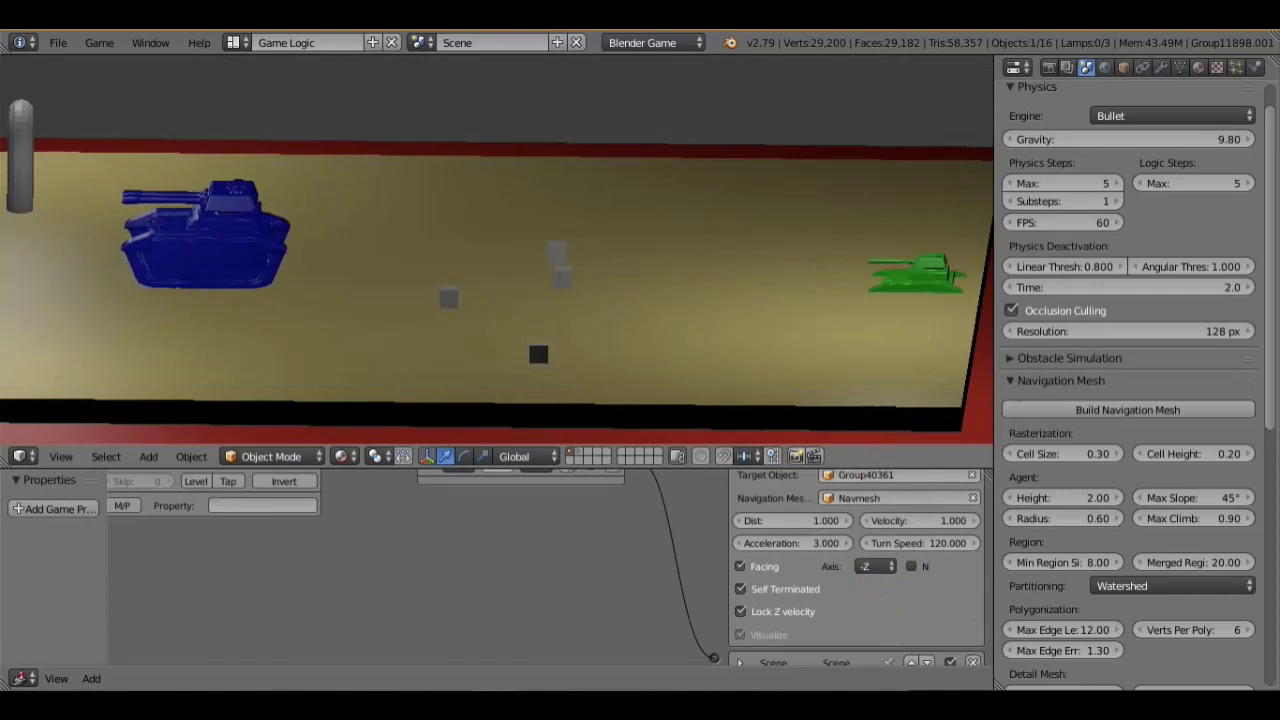
{"action": "key", "text": "Escape"}
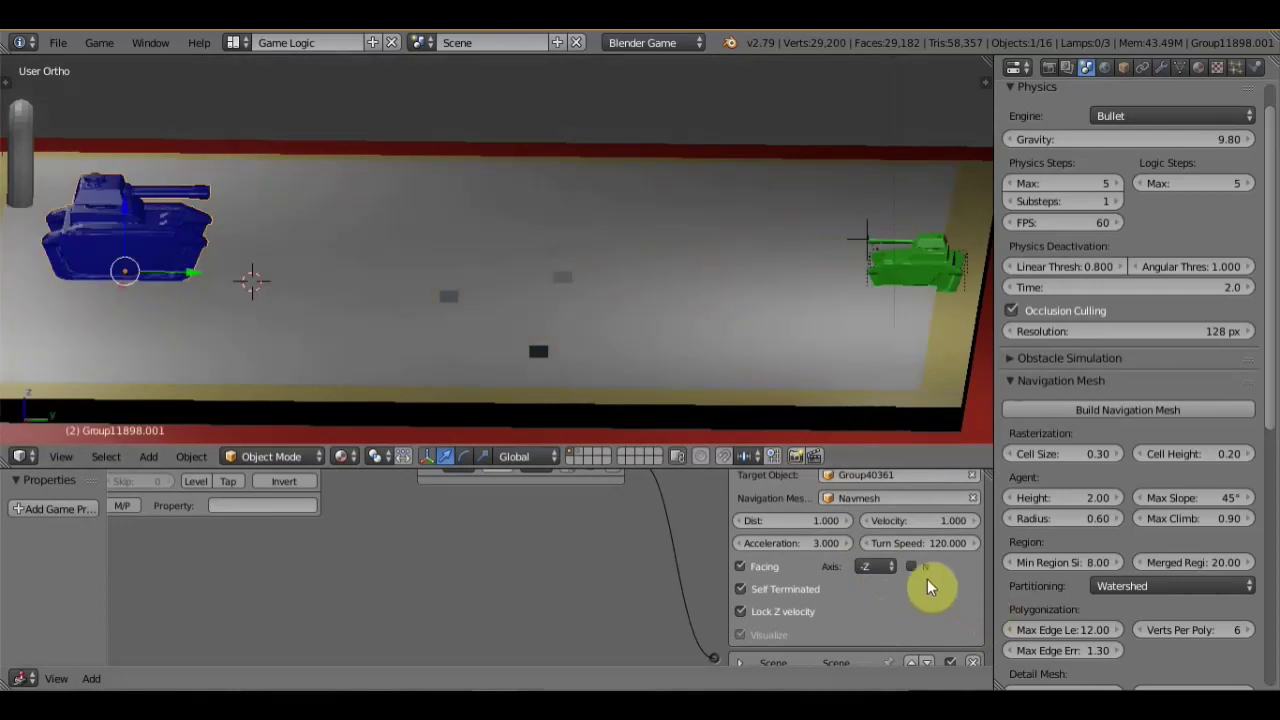
{"action": "left_click", "coordinate": [885, 566]}
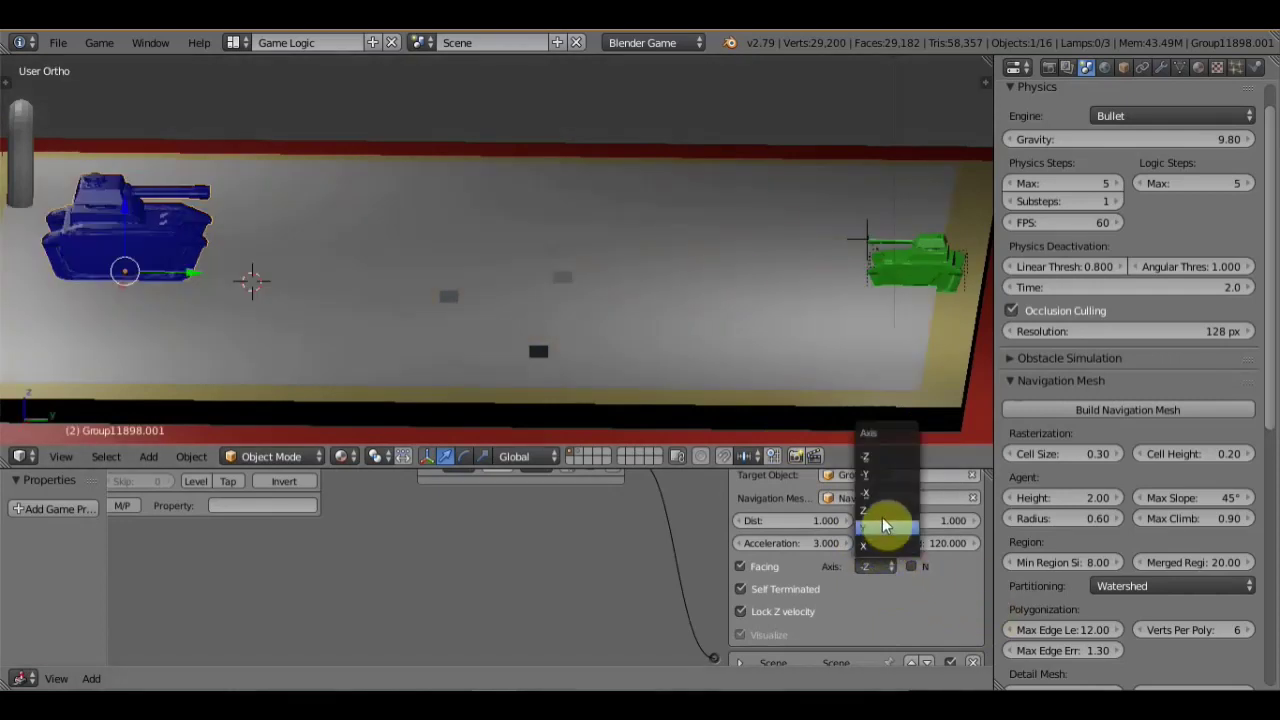
{"action": "left_click", "coordinate": [882, 512]}
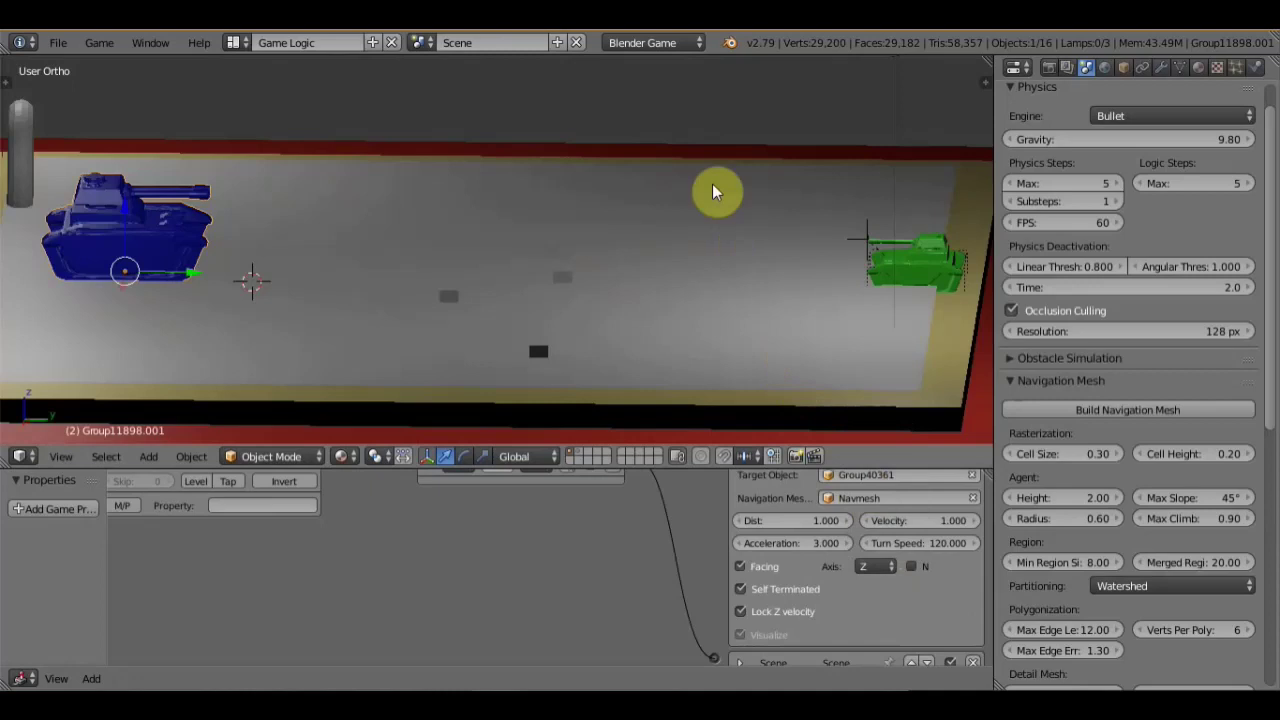
{"action": "key", "text": "p"}
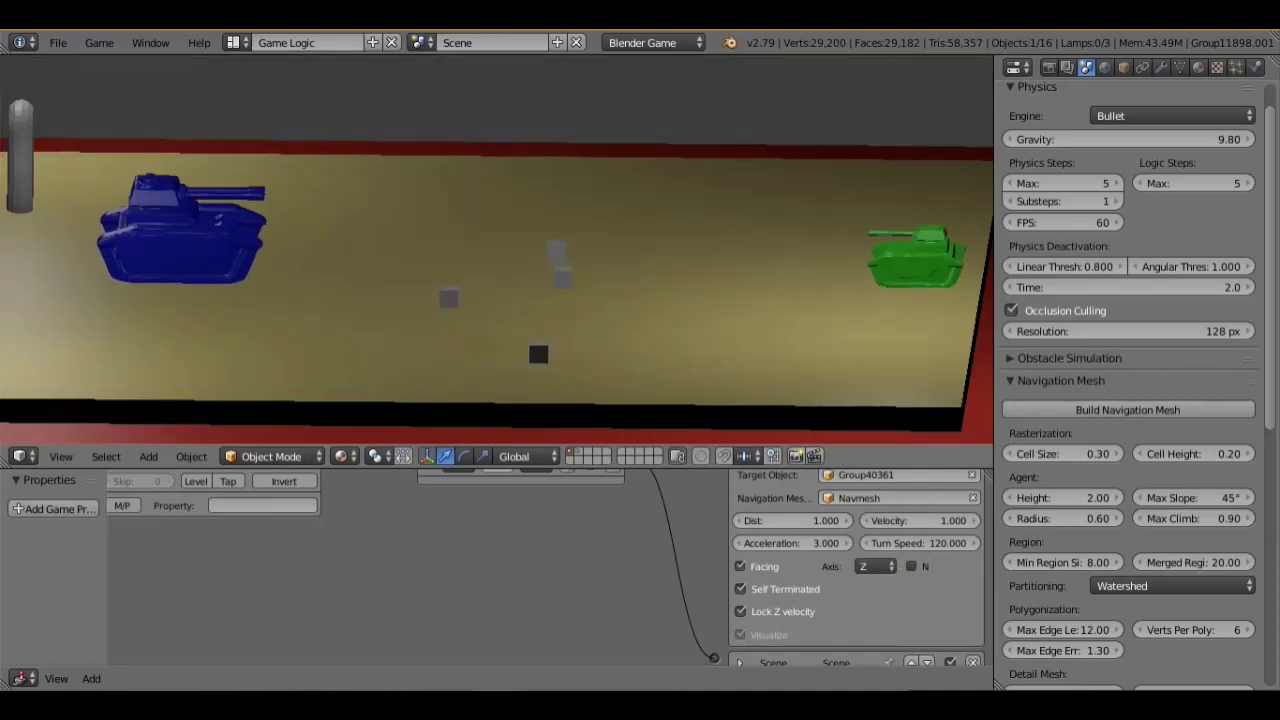
{"action": "key", "text": "Escape"}
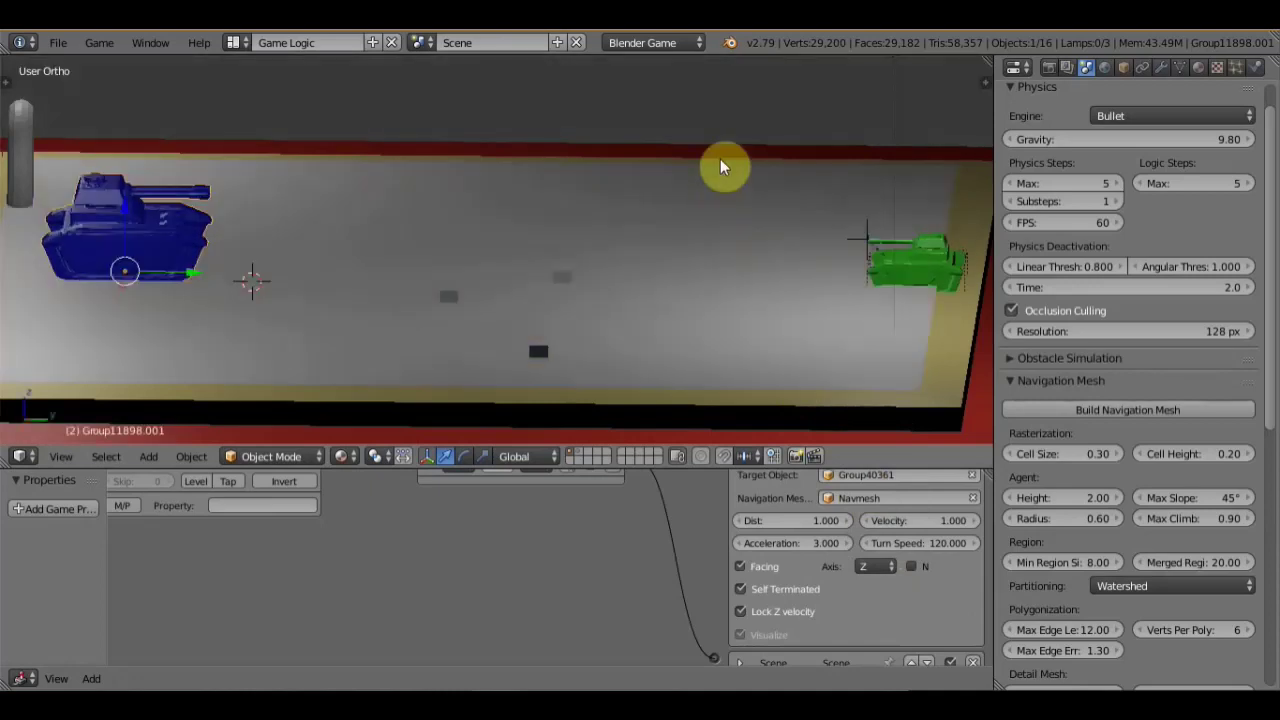
- Orbit and pan to a top-down view of the board, run the game, then zoom after stopping
{"action": "middle_click_drag", "start_coordinate": [712, 184], "coordinate": [735, 304]}
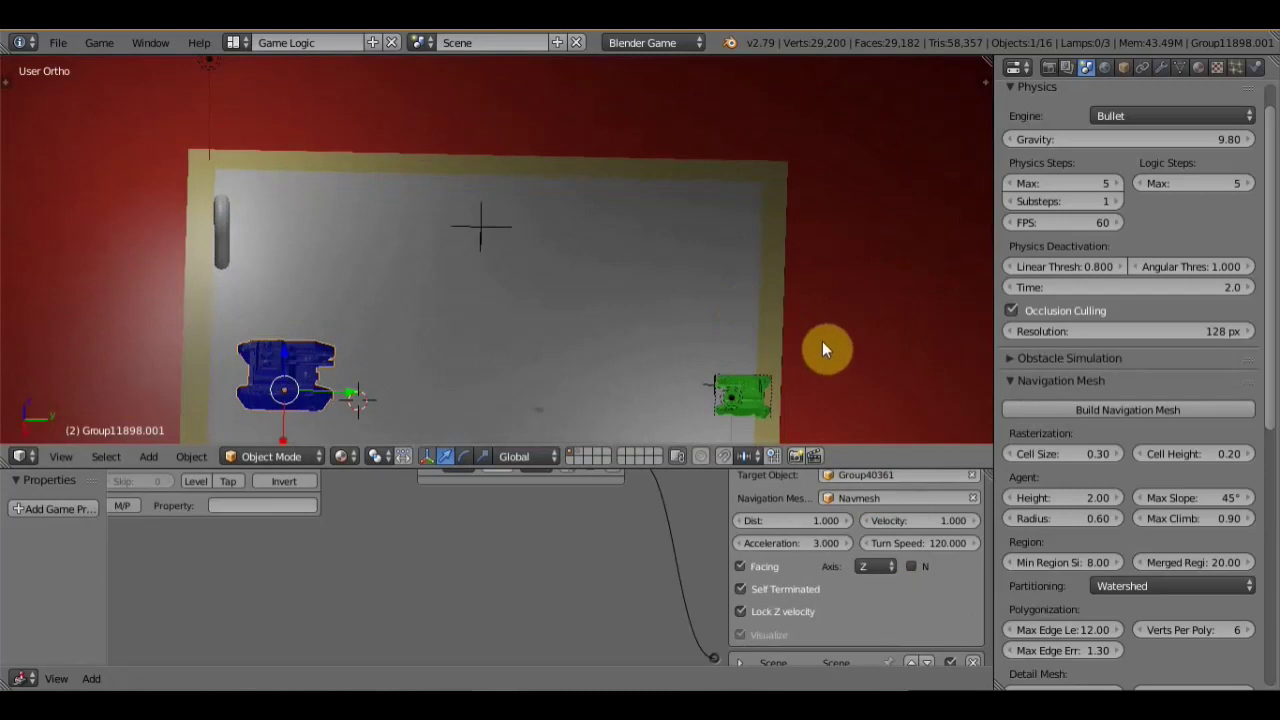
{"action": "middle_click_drag", "start_coordinate": [814, 286], "coordinate": [829, 211], "text": "shift"}
{"action": "scroll", "coordinate": [827, 217], "scroll_direction": "up", "scroll_amount": 2}
{"action": "scroll", "coordinate": [827, 217], "scroll_direction": "down", "scroll_amount": 1}
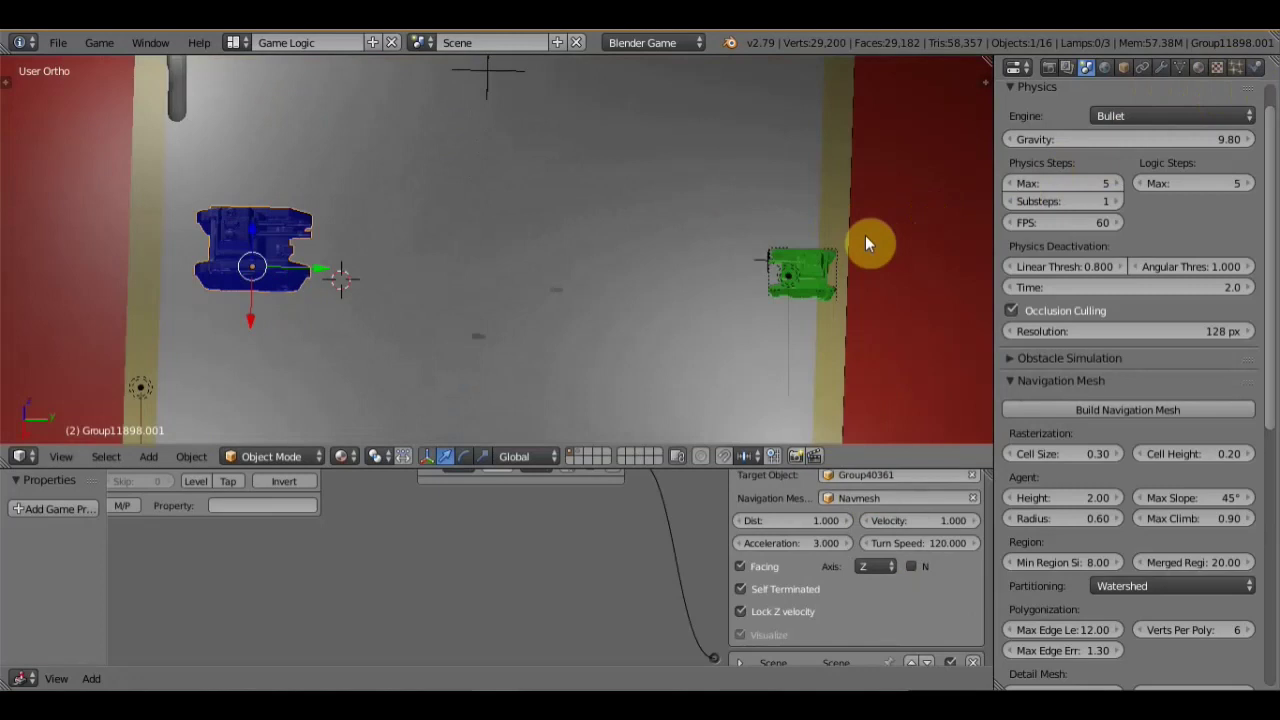
{"action": "key", "text": "p"}
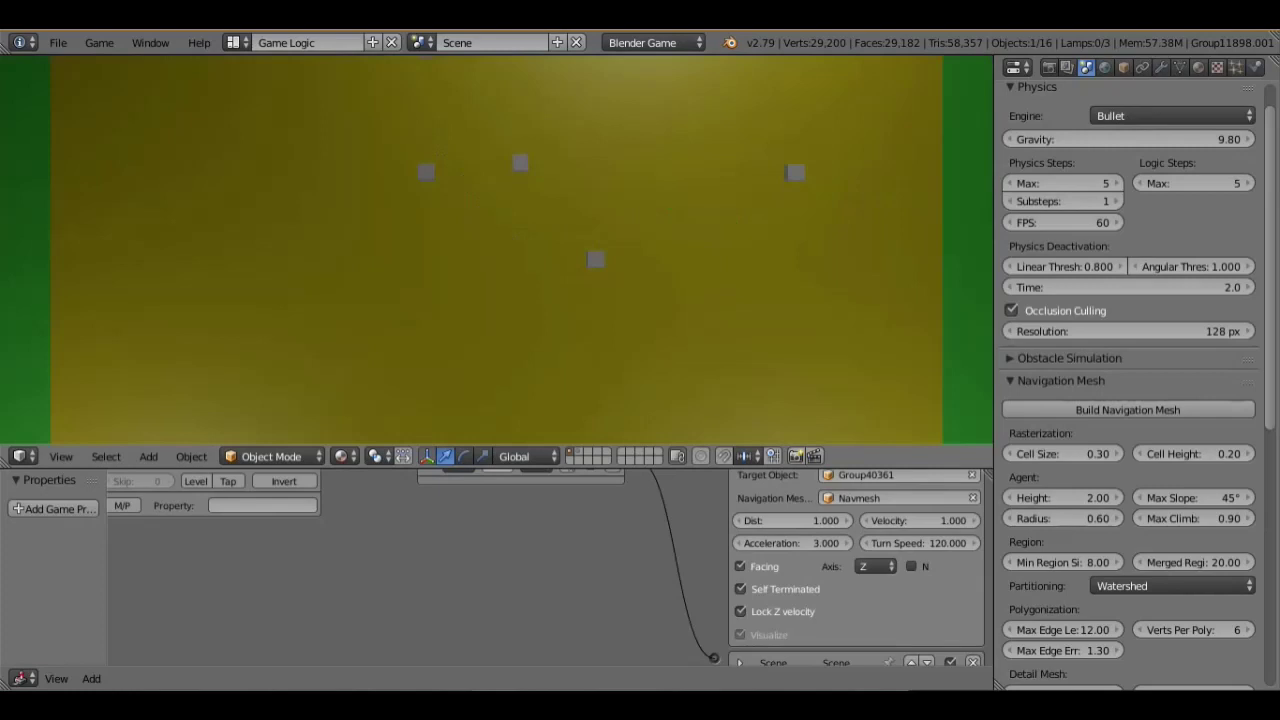
{"action": "key", "text": "Escape"}
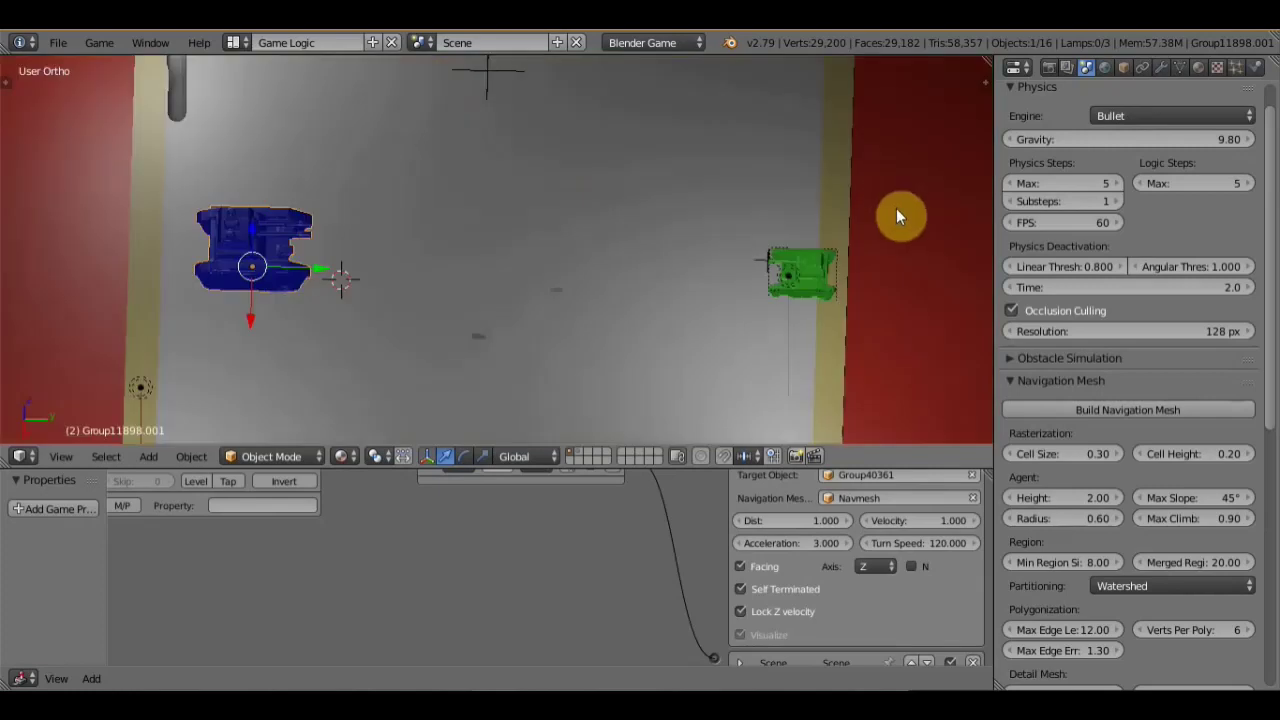
{"action": "scroll", "coordinate": [896, 208], "scroll_direction": "down", "scroll_amount": 1}
{"action": "scroll", "coordinate": [748, 266], "scroll_direction": "down", "scroll_amount": 3}
{"action": "scroll", "coordinate": [683, 280], "scroll_direction": "down", "scroll_amount": 2}
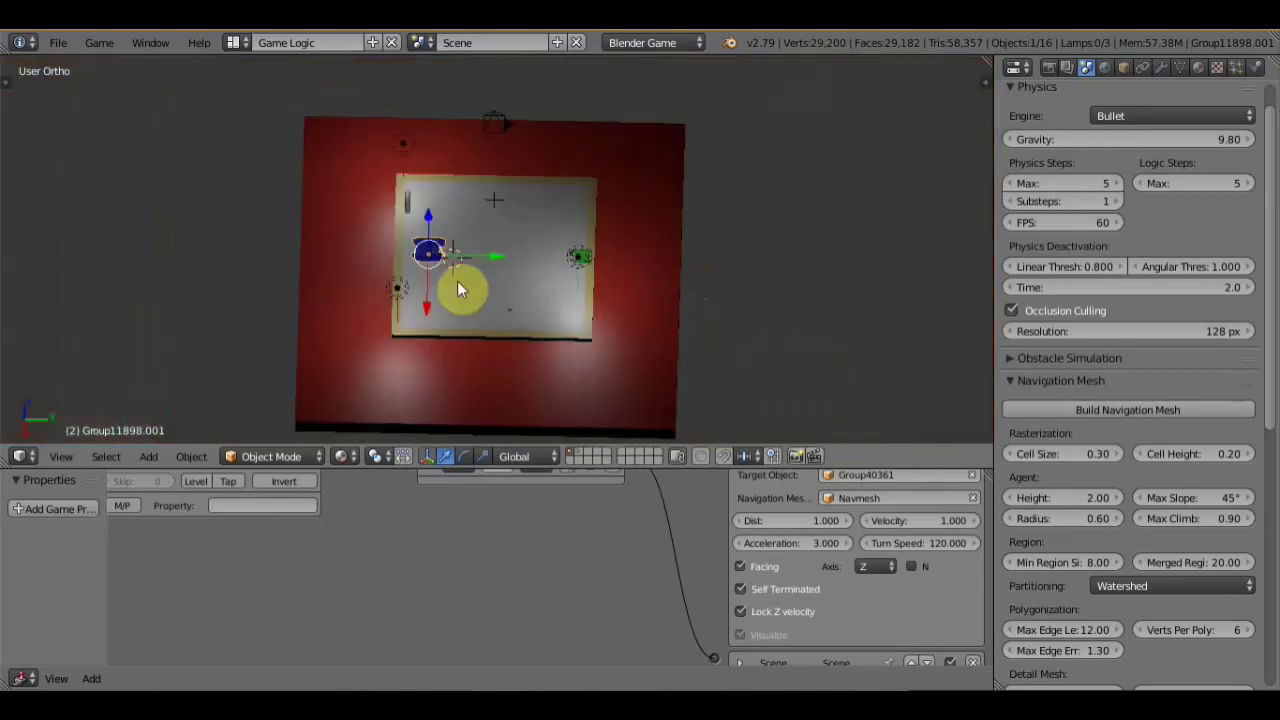
{"action": "scroll", "coordinate": [460, 277], "scroll_direction": "up", "scroll_amount": 5}
{"action": "scroll", "coordinate": [370, 233], "scroll_direction": "up", "scroll_amount": 5}
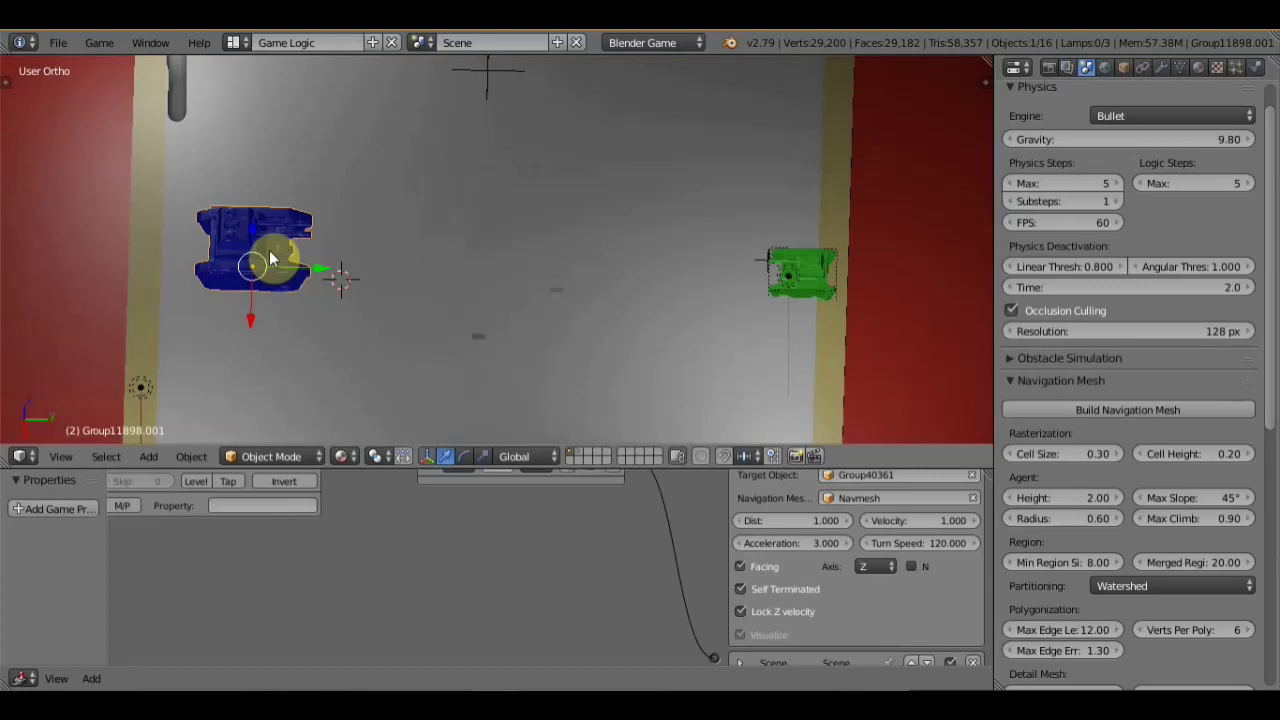
{"action": "scroll", "coordinate": [373, 226], "scroll_direction": "down", "scroll_amount": 1}
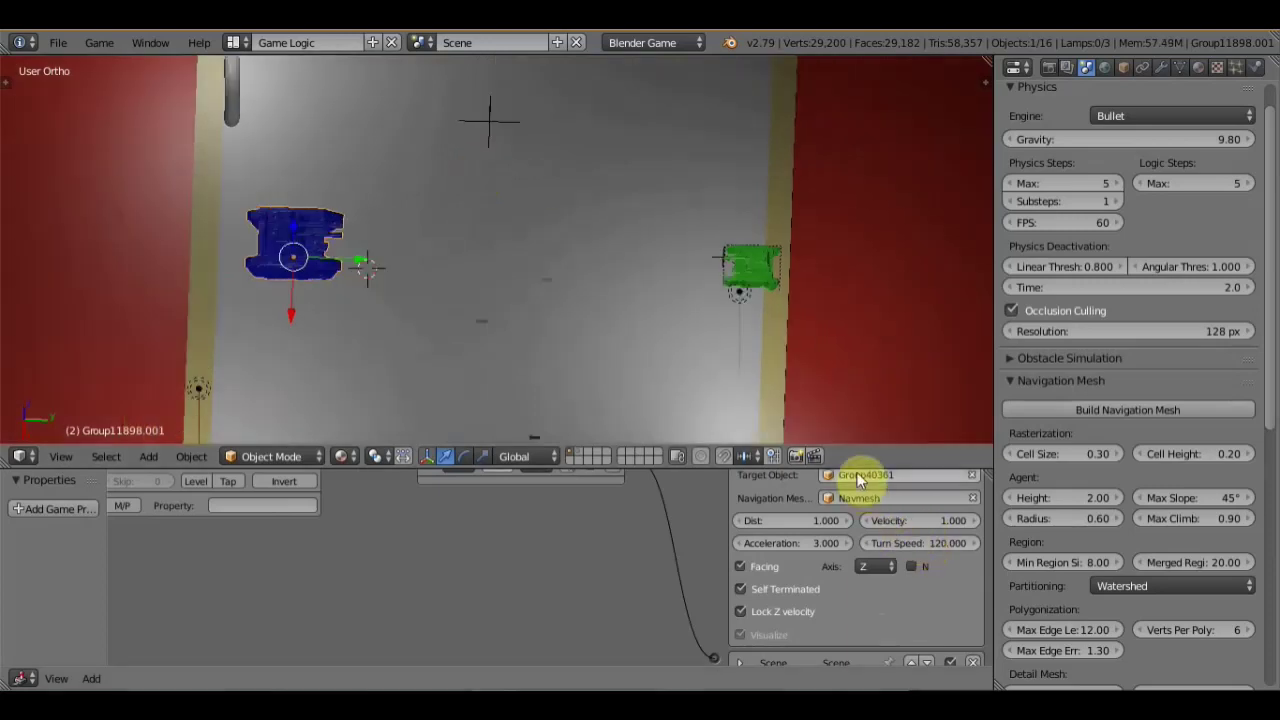
- Drag the viewport–Logic Editor border so the 3D view takes most of the height
{"action": "left_click_drag", "start_coordinate": [857, 462], "coordinate": [843, 161]}
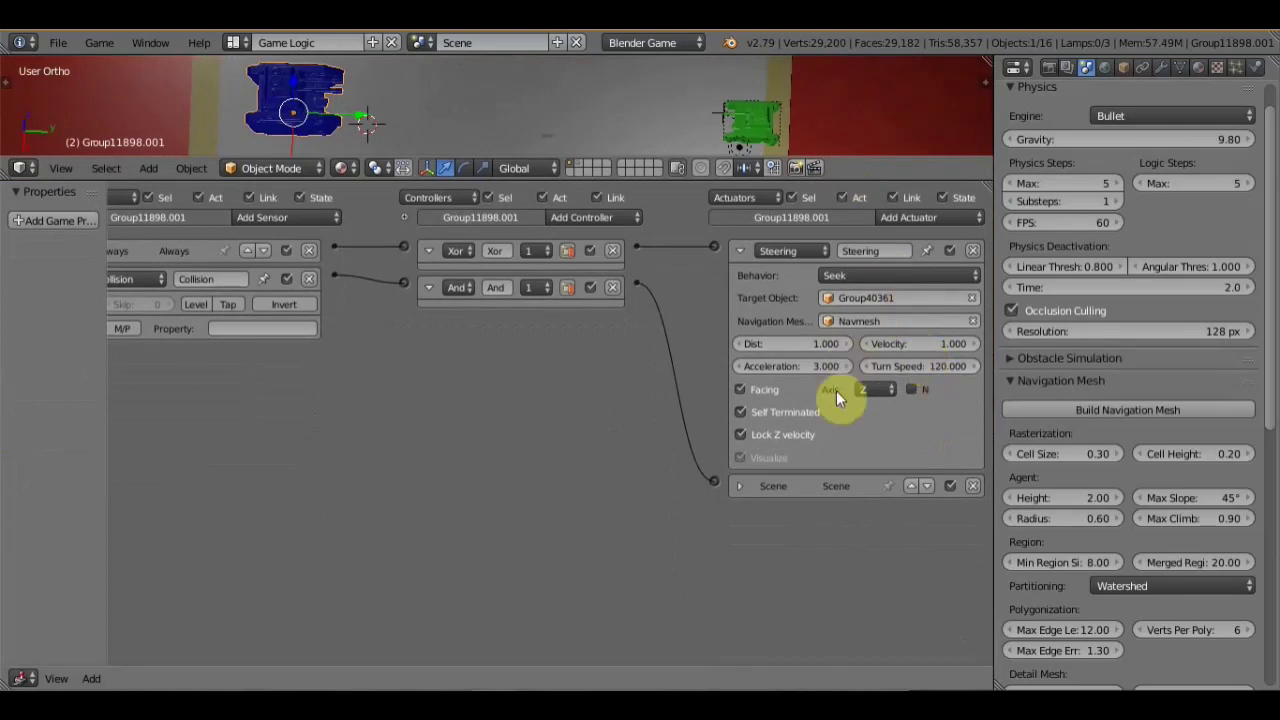
{"action": "scroll", "coordinate": [330, 113], "scroll_direction": "down", "scroll_amount": 1}
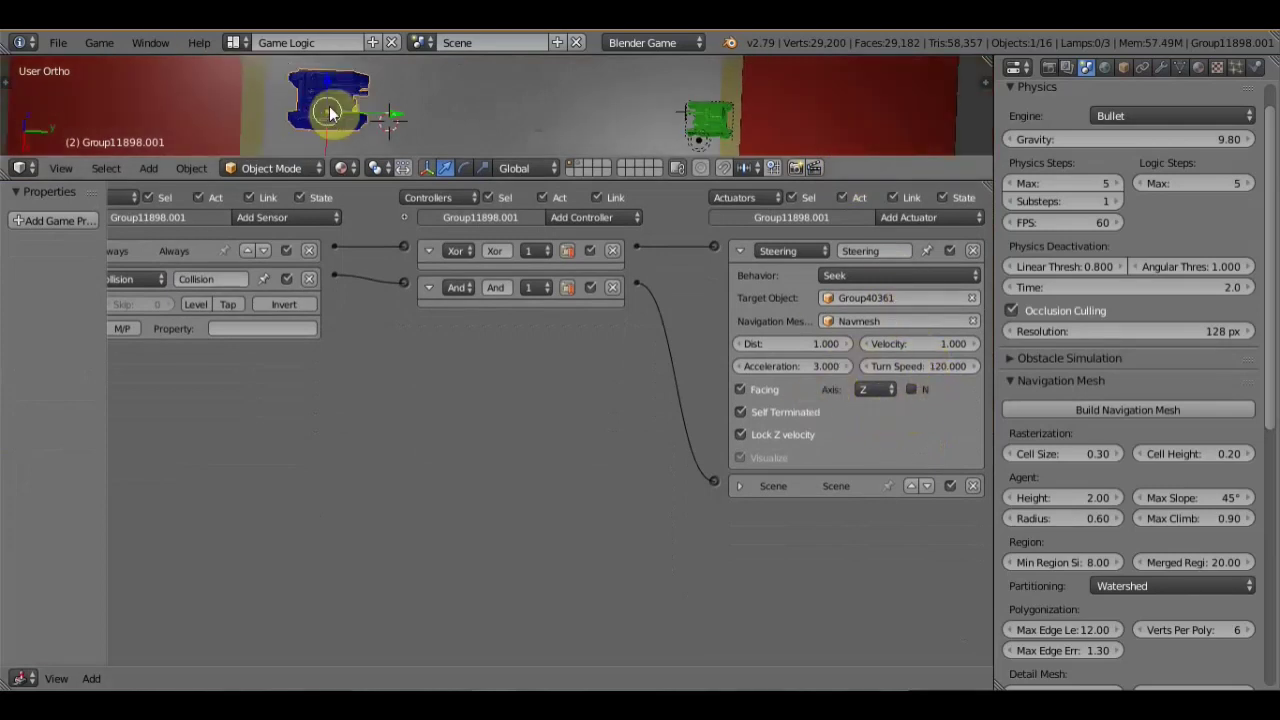
{"action": "mouse_move", "coordinate": [606, 160]}
{"action": "left_mouse_down"}
{"action": "mouse_move", "coordinate": [608, 483]}
{"action": "mouse_move", "coordinate": [569, 557]}
{"action": "left_mouse_up"}
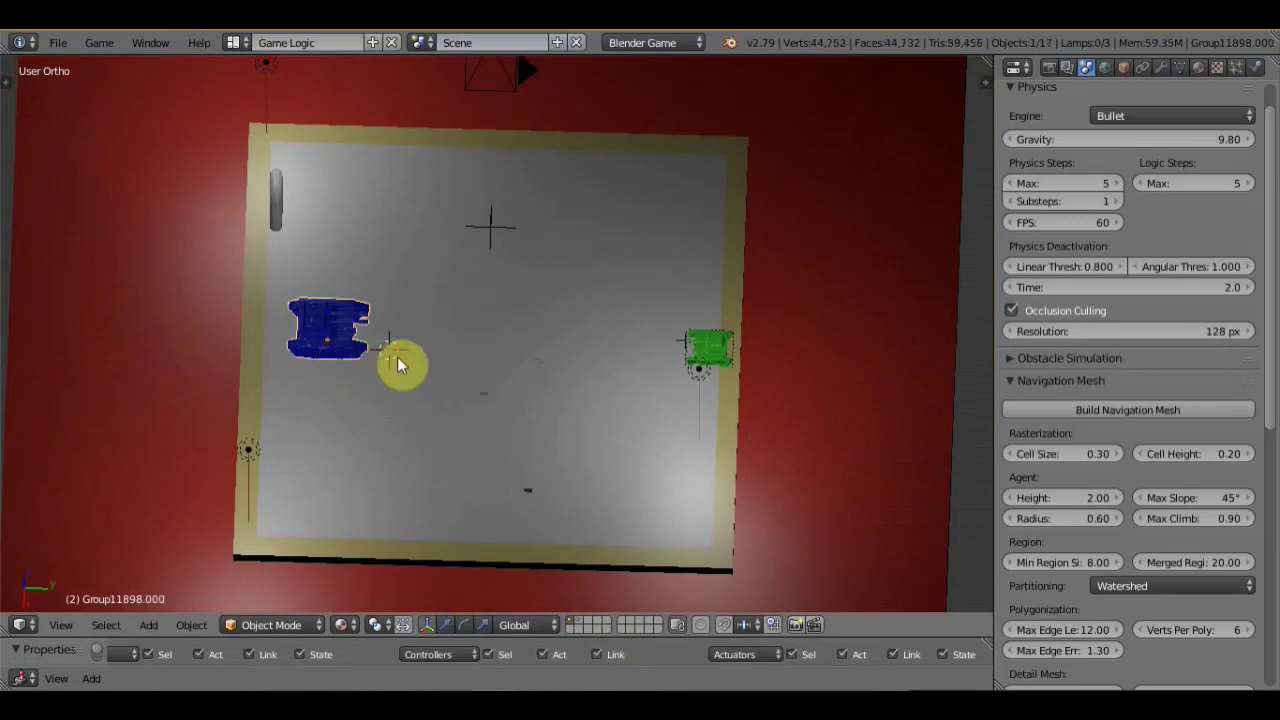
- Duplicate the blue tank with Shift+D, place the copy above it, and test-run the game
{"action": "key", "text": "shift+d"}
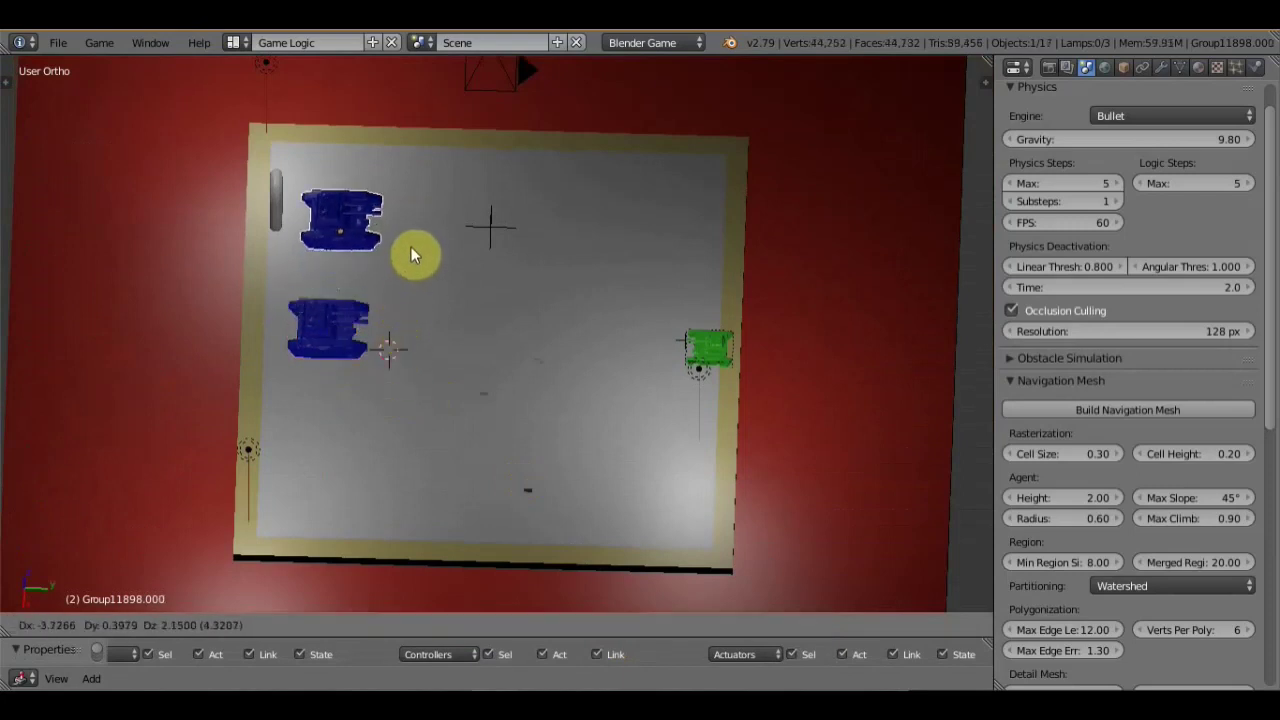
{"action": "left_click", "coordinate": [407, 244]}
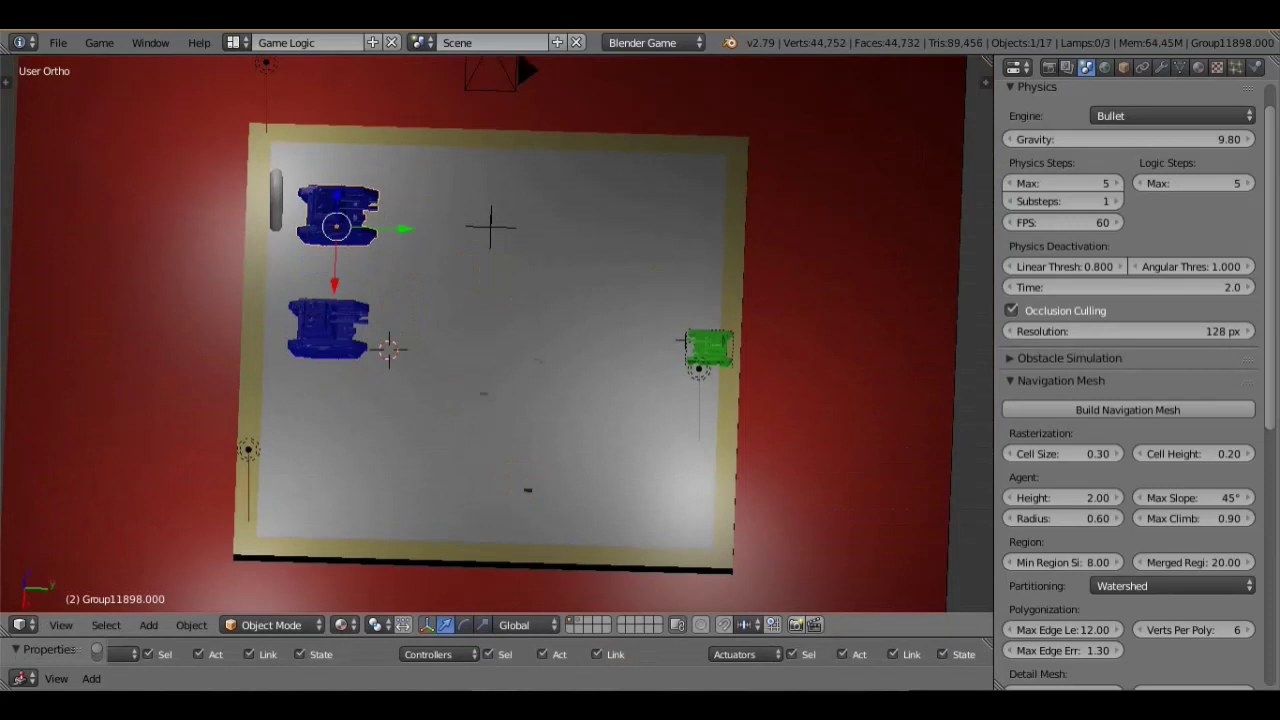
{"action": "key", "text": "p"}
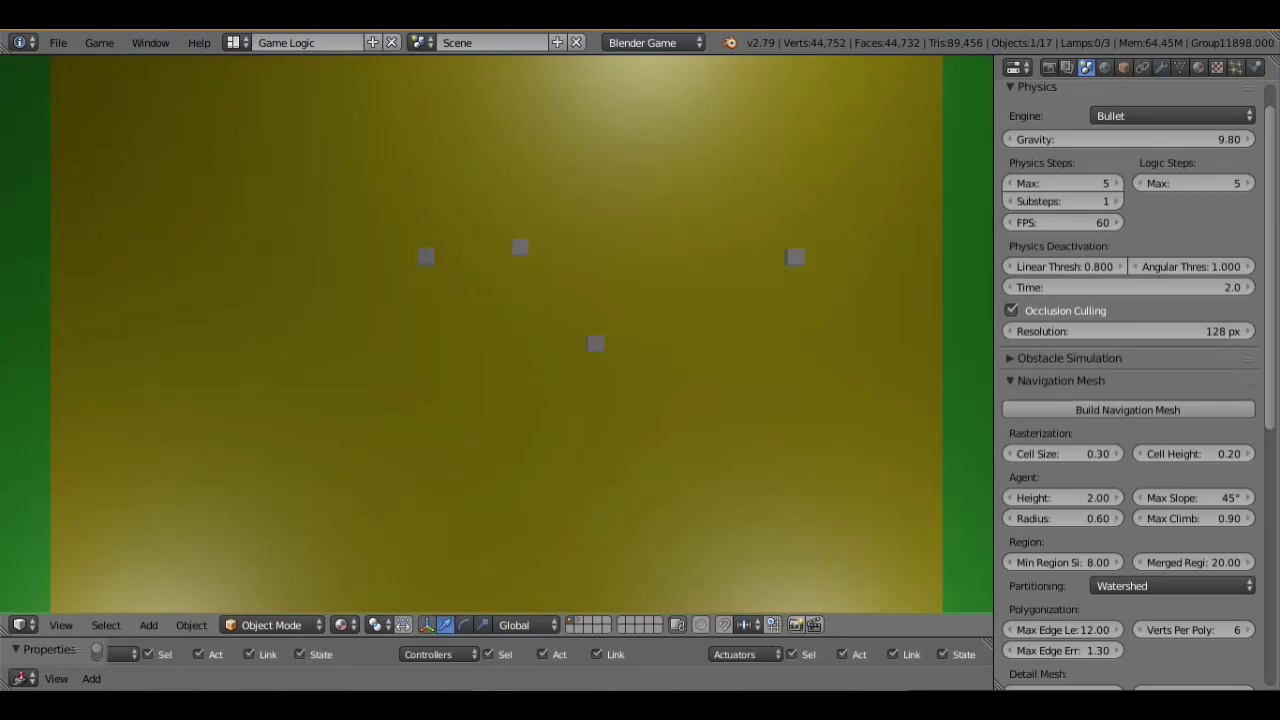
{"action": "key", "text": "Escape"}
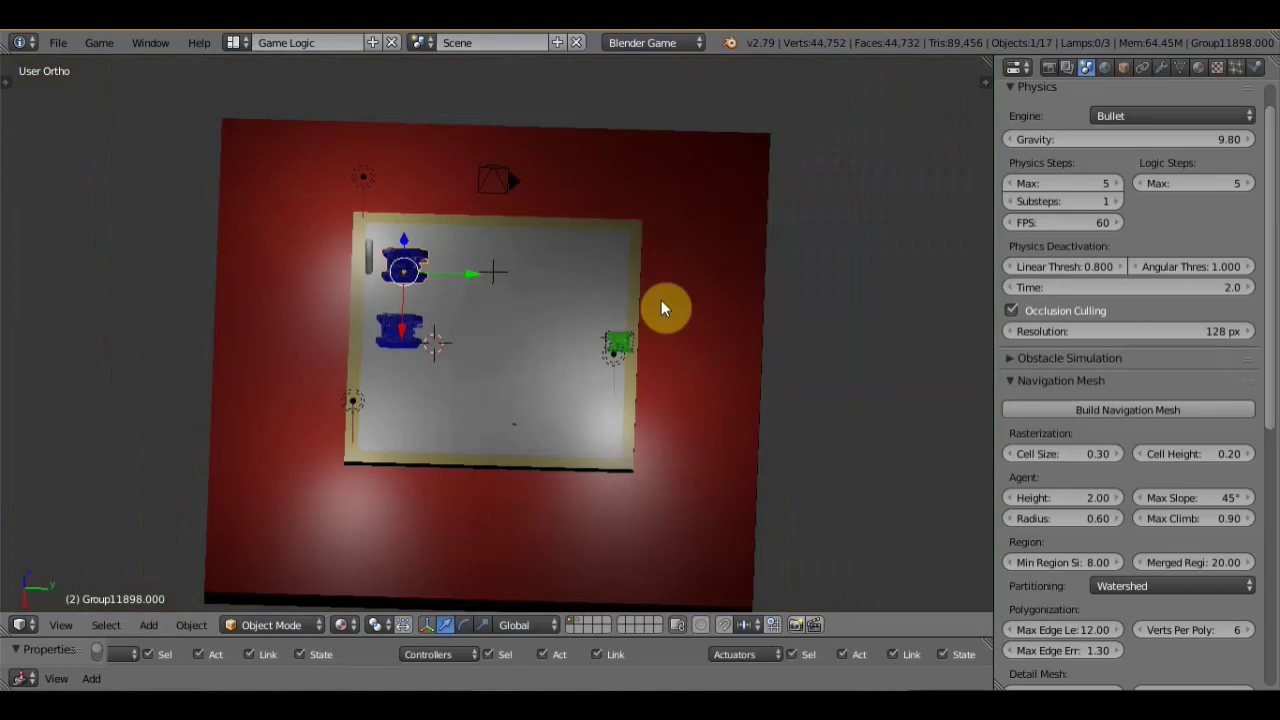
{"action": "scroll", "coordinate": [661, 300], "scroll_direction": "up", "scroll_amount": 1}
{"action": "scroll", "coordinate": [545, 333], "scroll_direction": "up", "scroll_amount": 1}
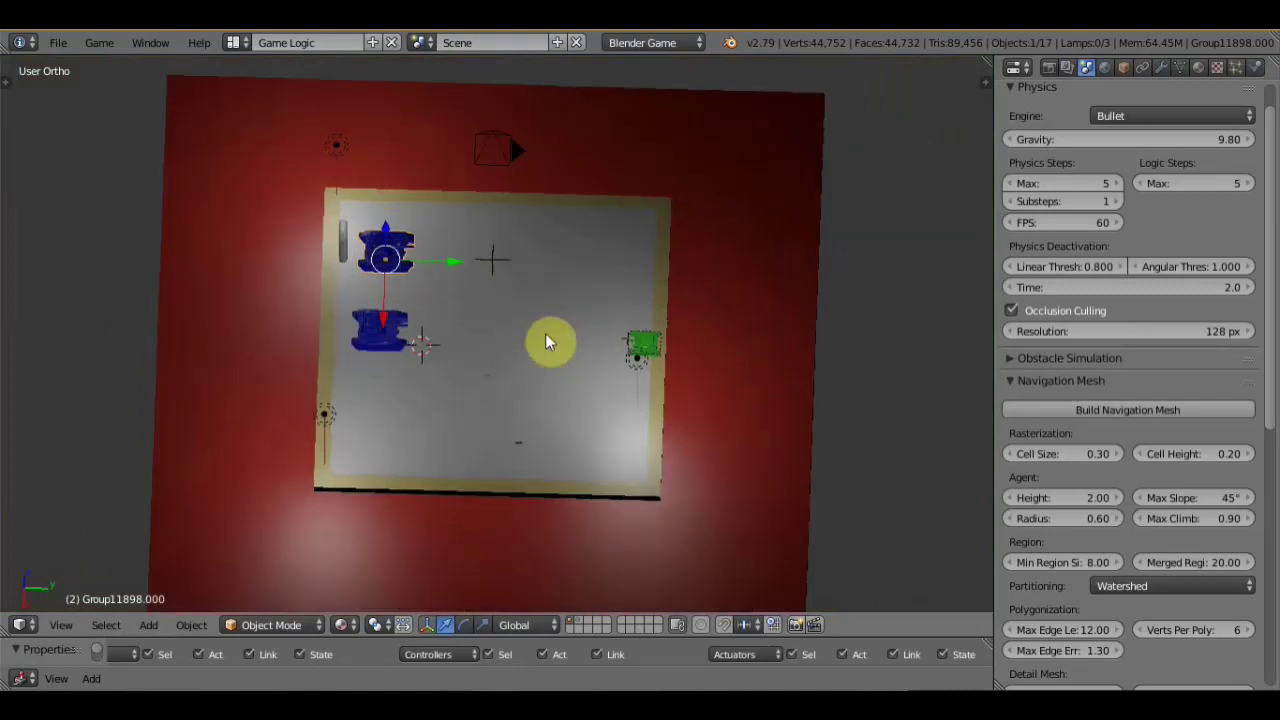
{"action": "scroll", "coordinate": [544, 330], "scroll_direction": "up", "scroll_amount": 2}
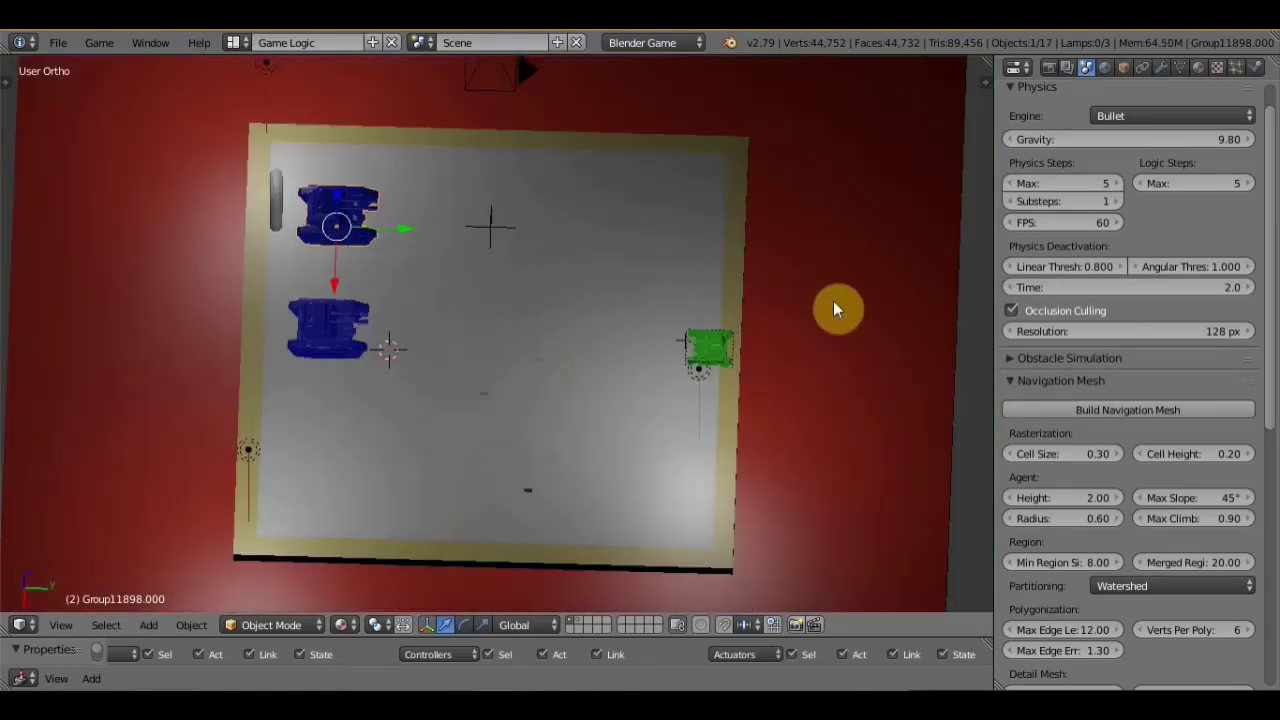